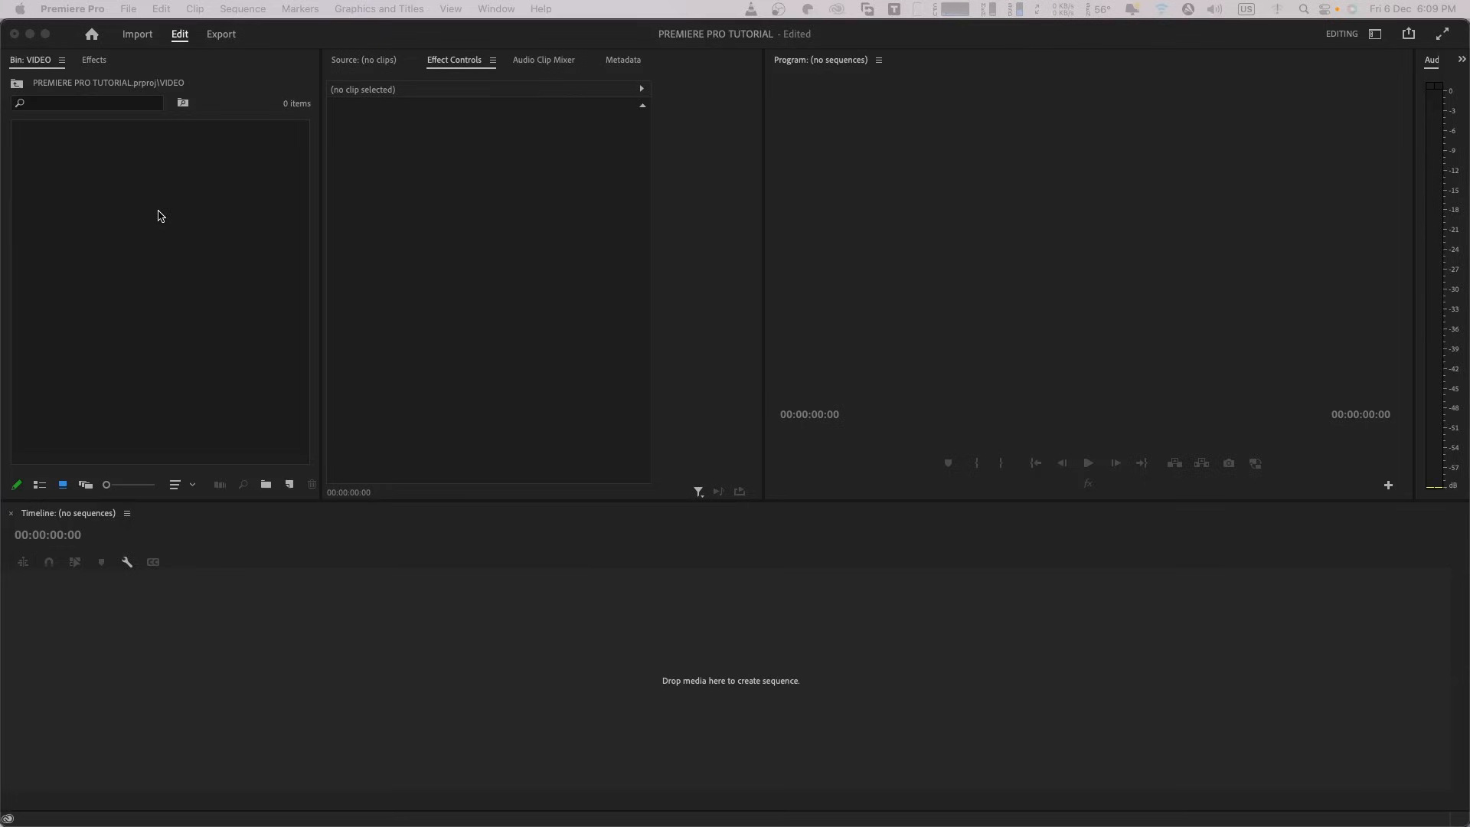
- Go up to the project's root bins and reopen the VIDEO bin
click(148, 180)
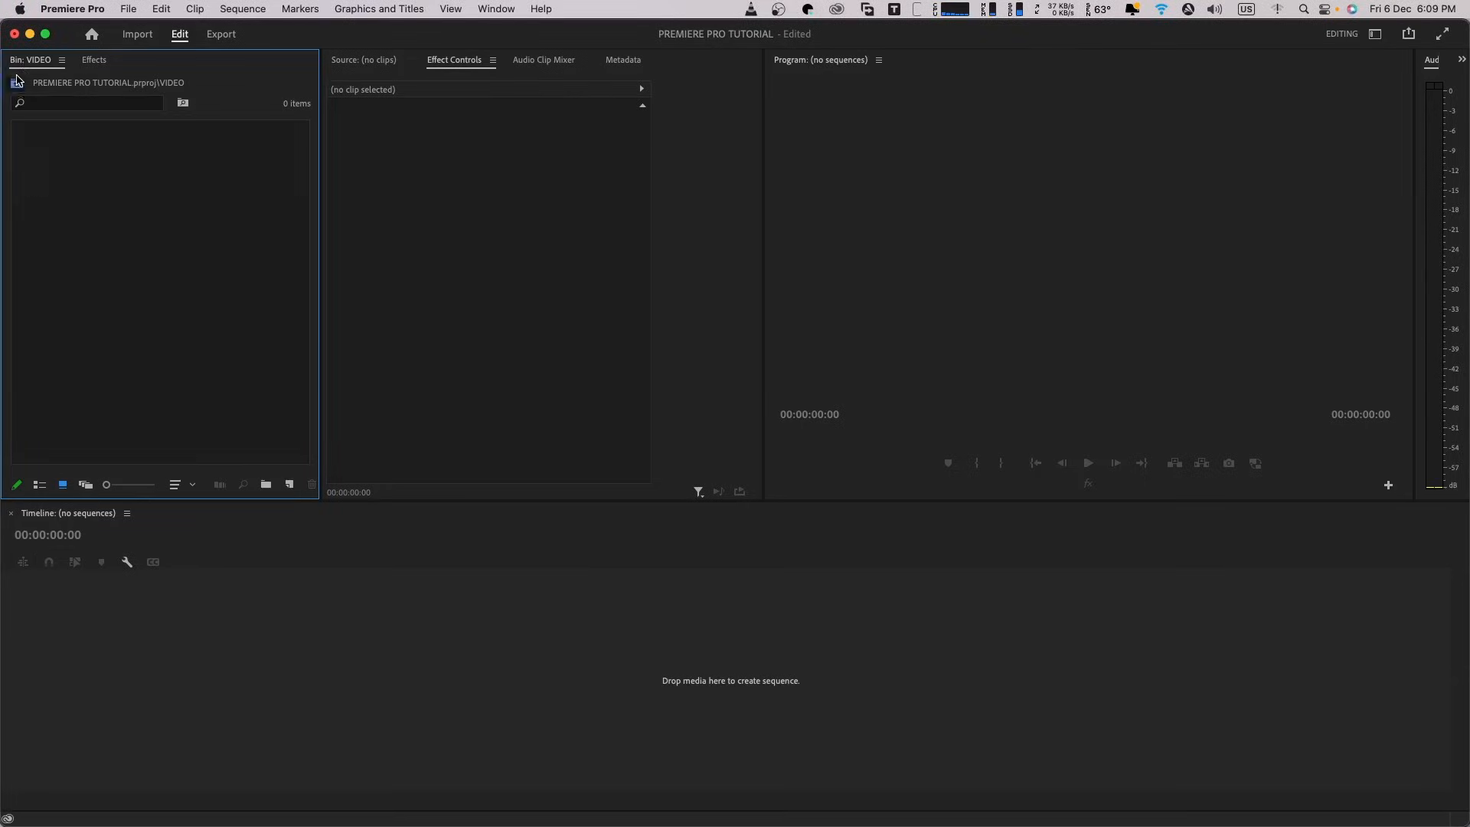
click(17, 83)
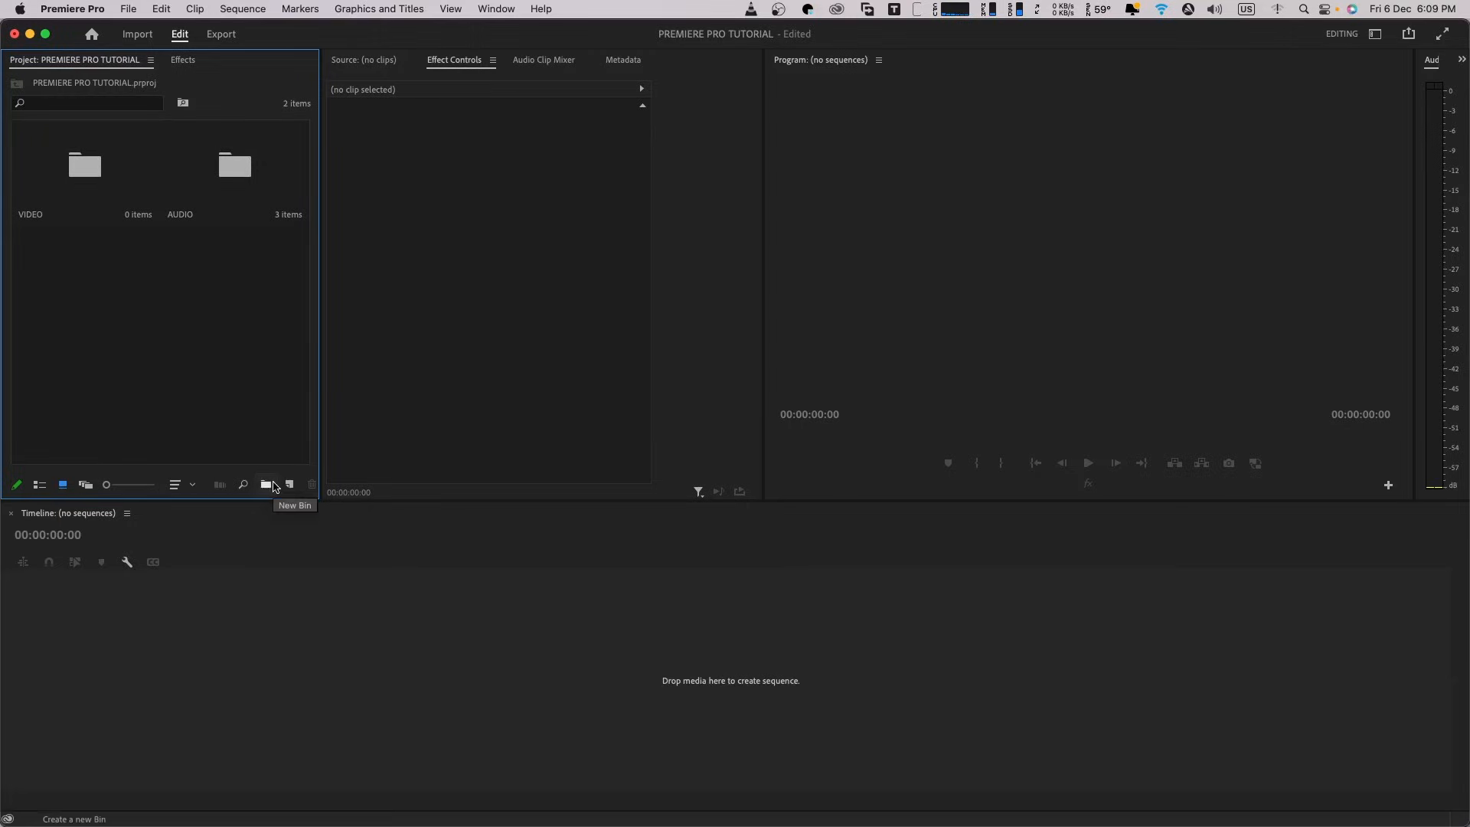
click(67, 180)
click(200, 193)
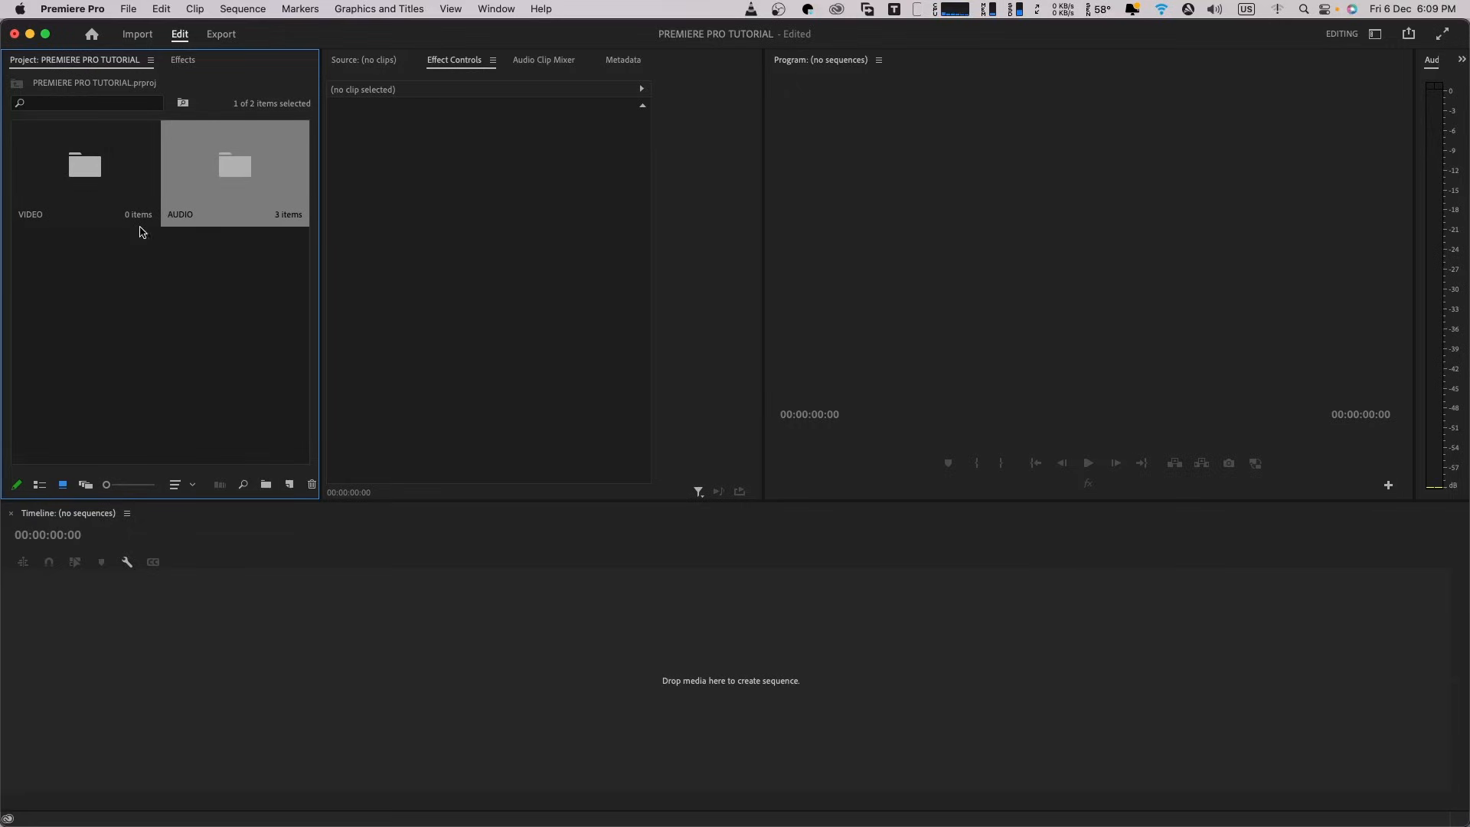
click(100, 279)
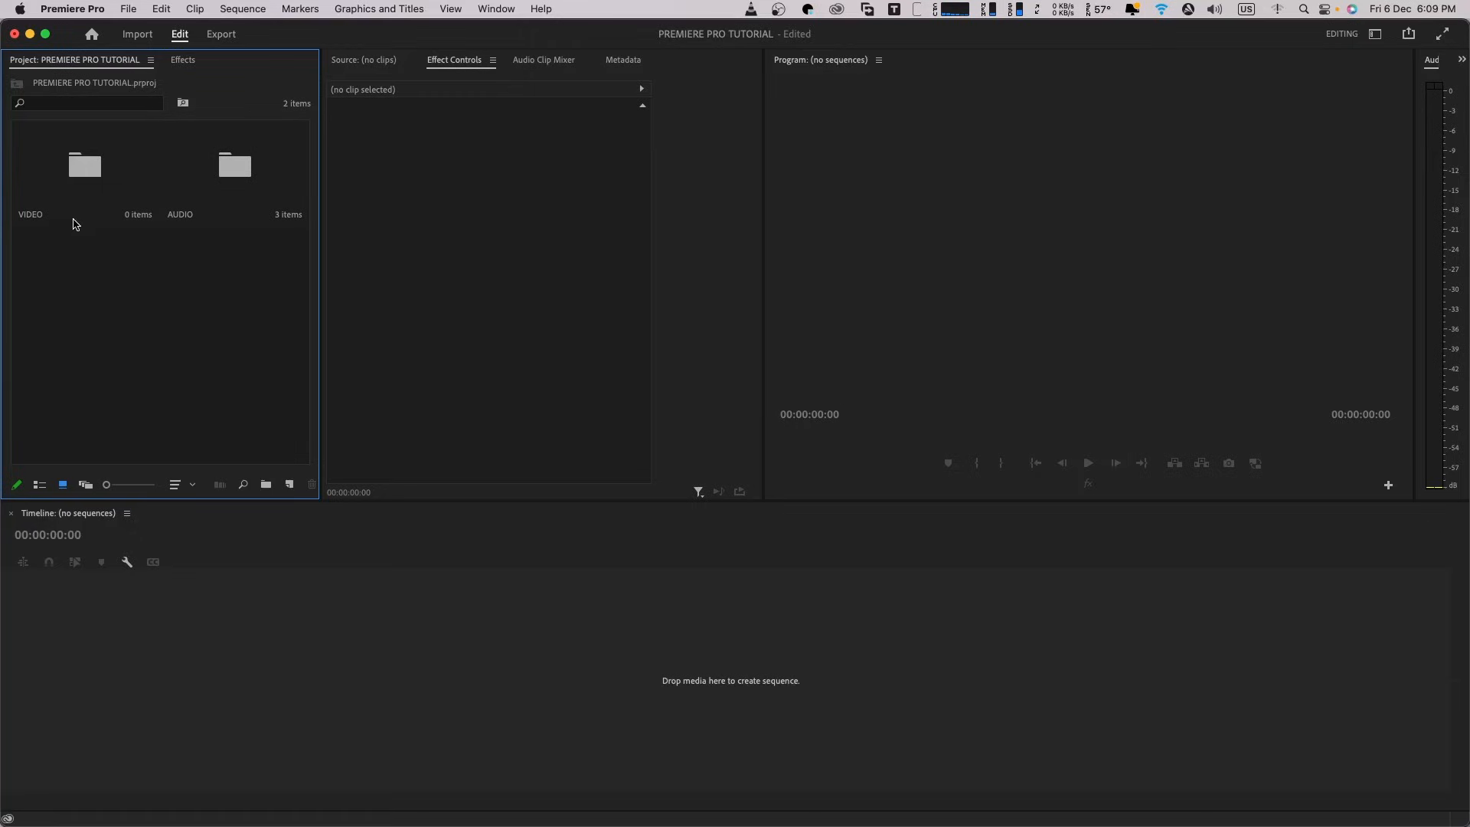
click(77, 193)
double_click(78, 193)
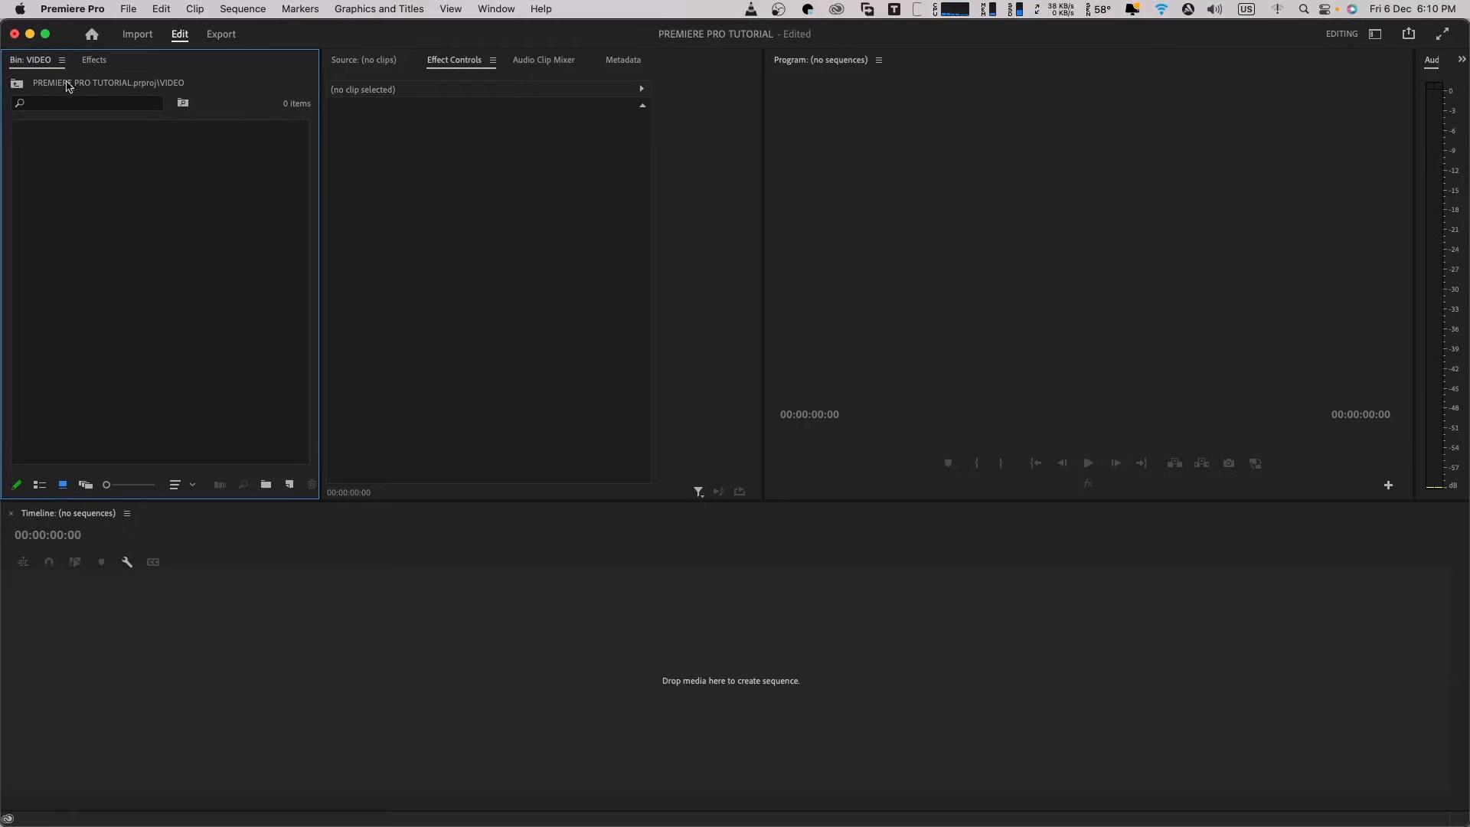
- Import DJI_0804.MP4 and DJI_0806.MP4 from the VIDEO folder inside NELLIYAMPATHY & MUNNAR into the VIDEO bin
click(123, 11)
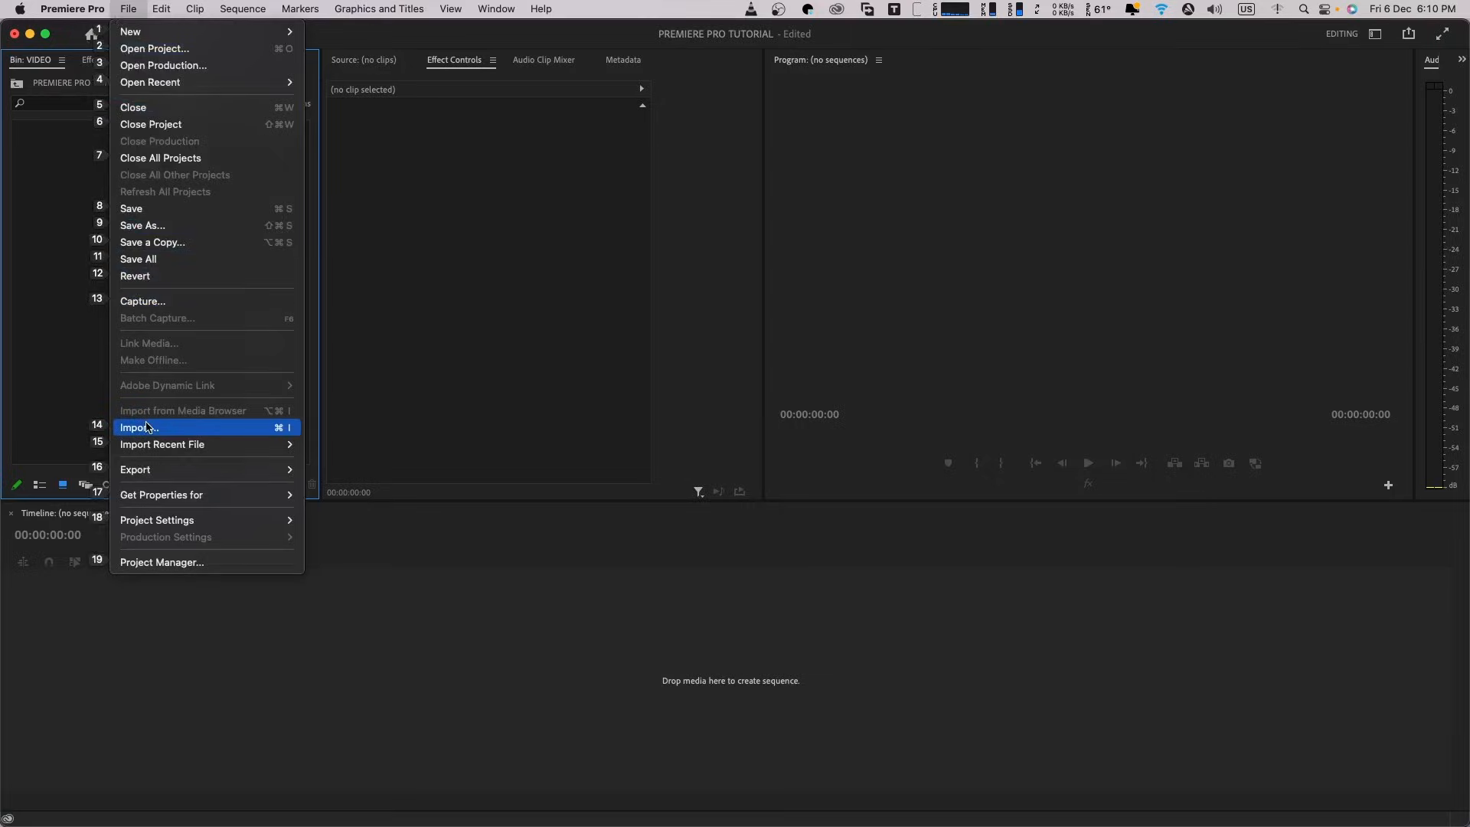
click(41, 335)
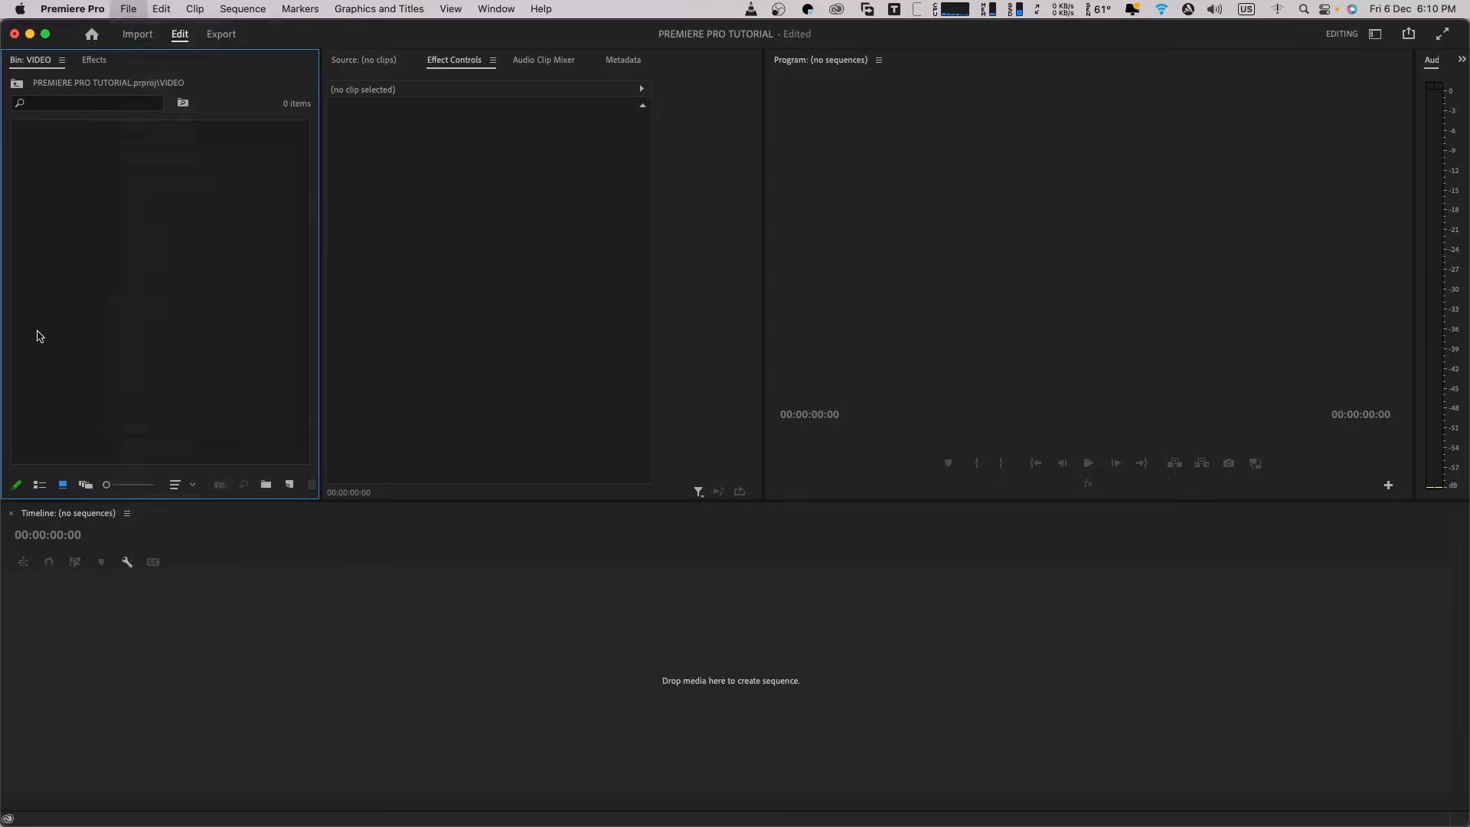
double_click(161, 284)
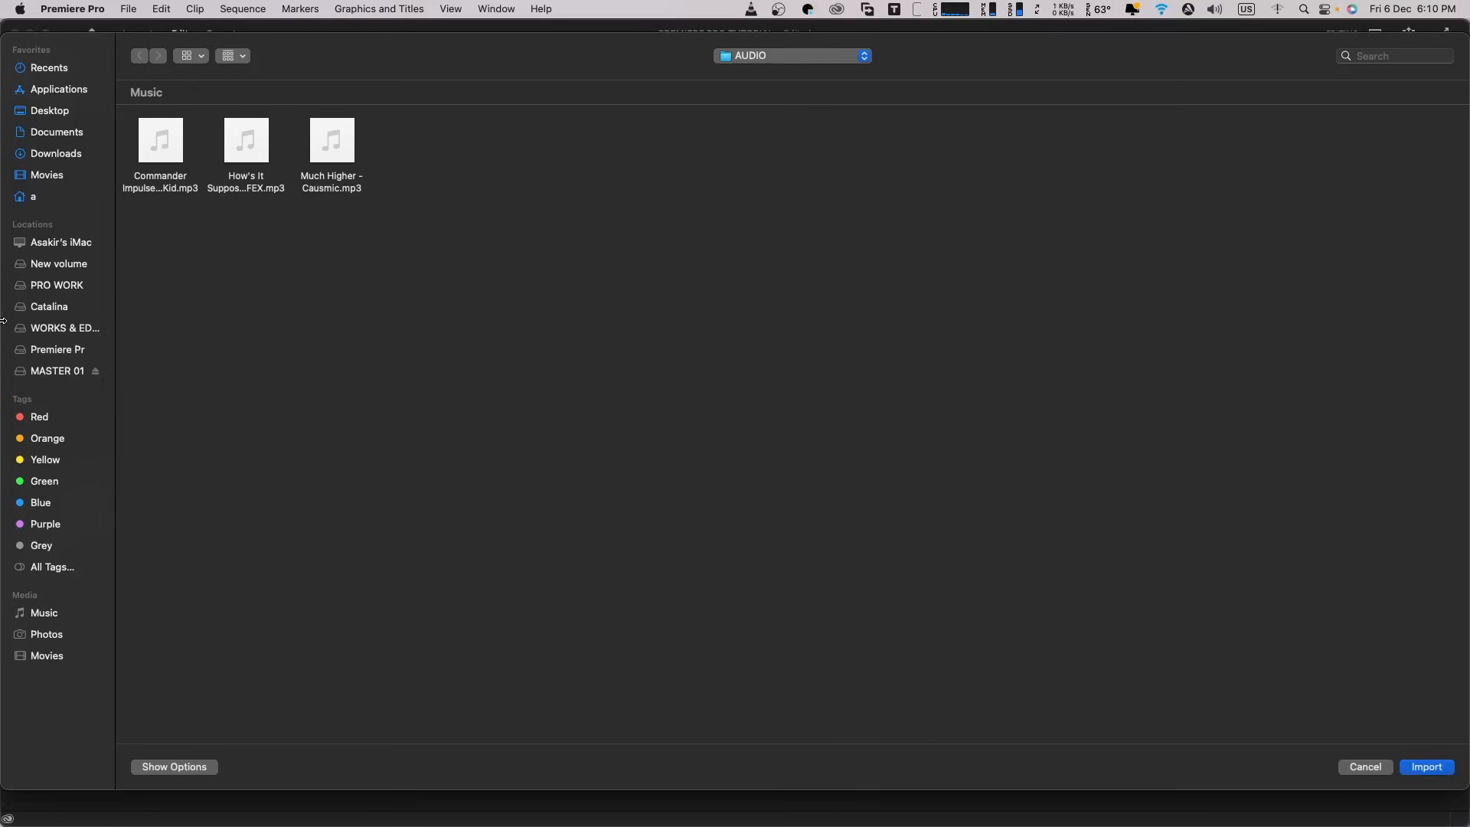
click(754, 57)
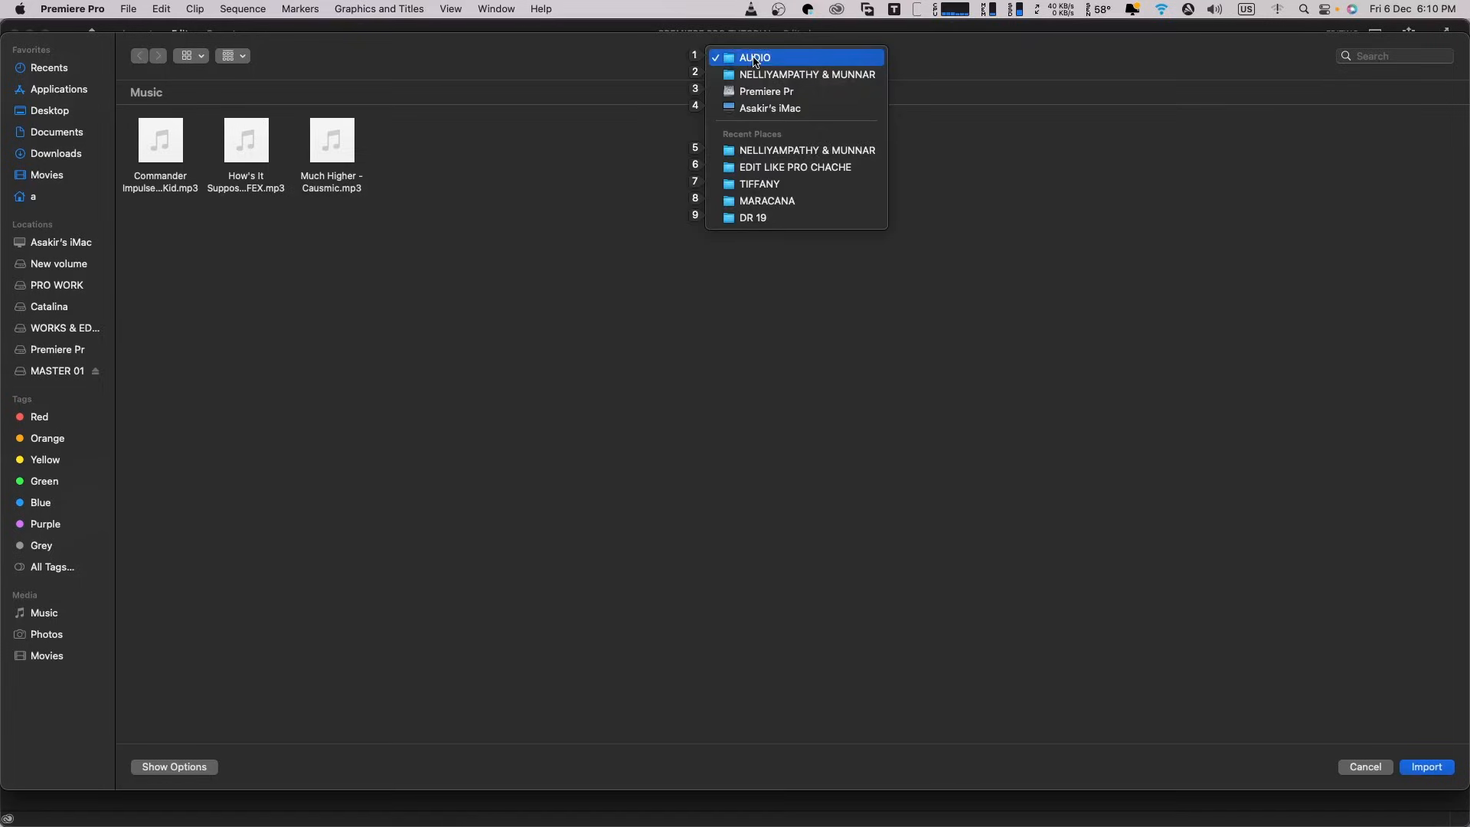
click(758, 74)
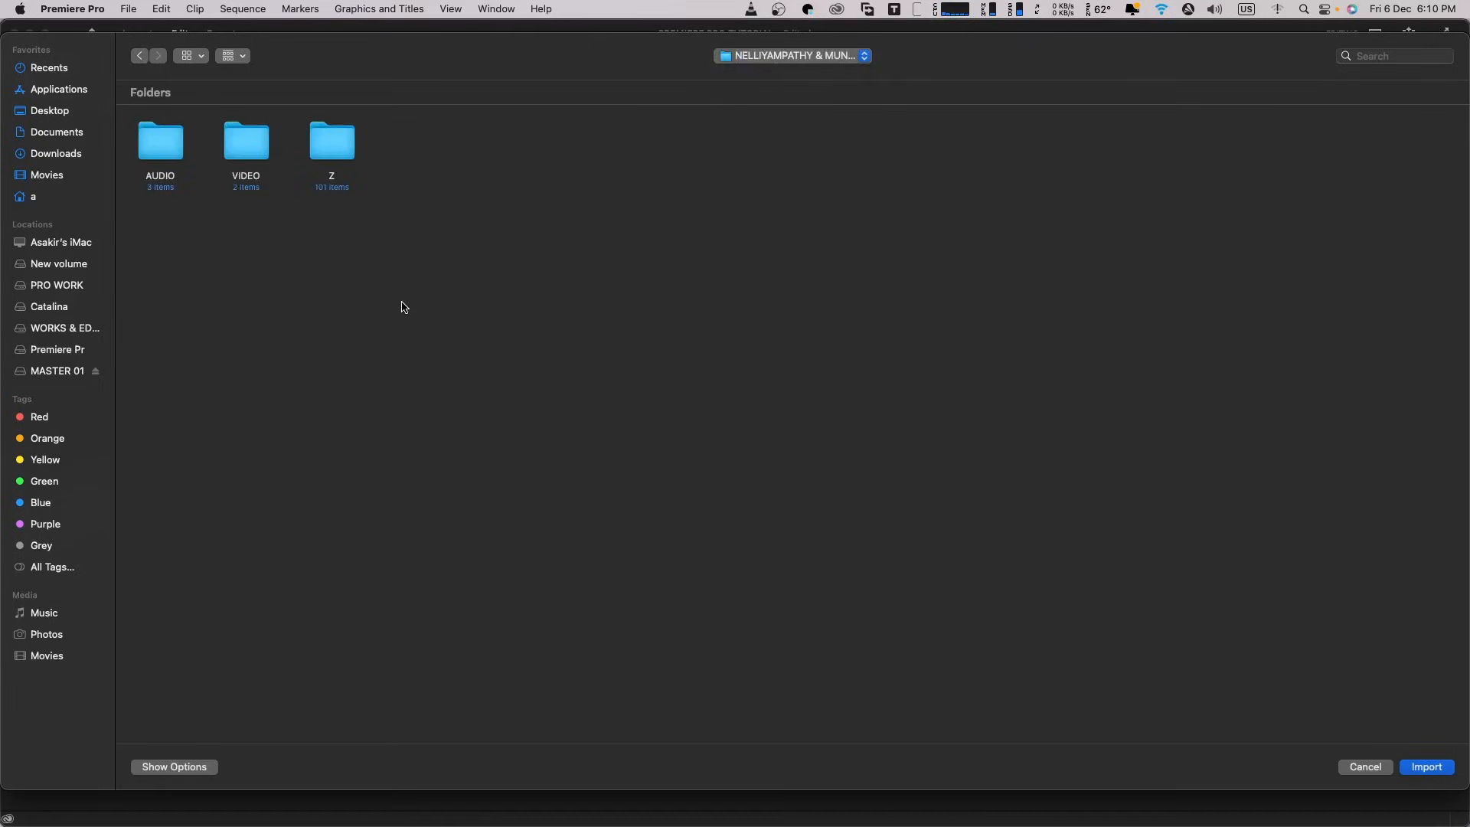
double_click(256, 151)
drag(449, 312, 163, 166)
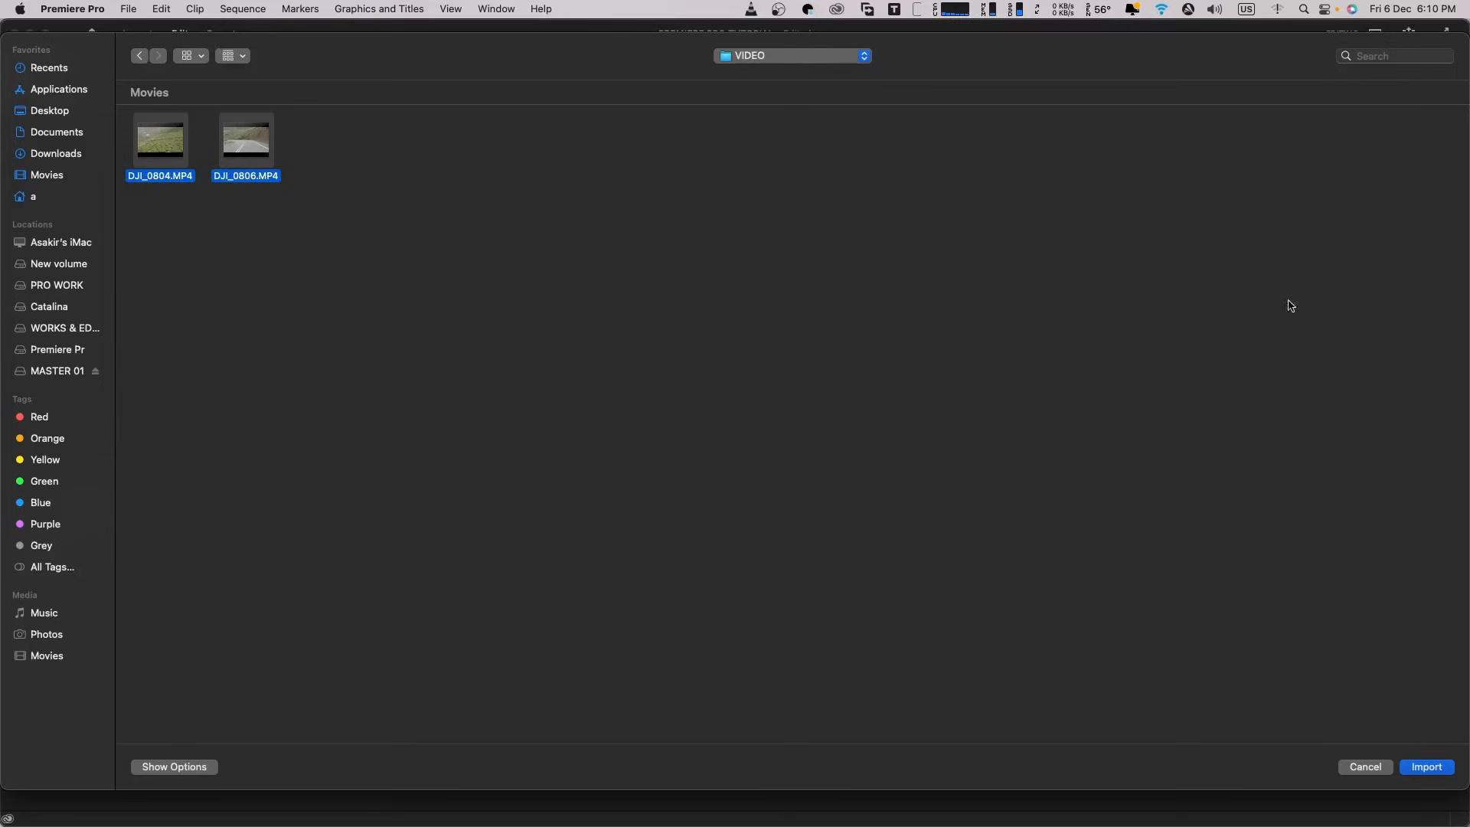
click(1424, 767)
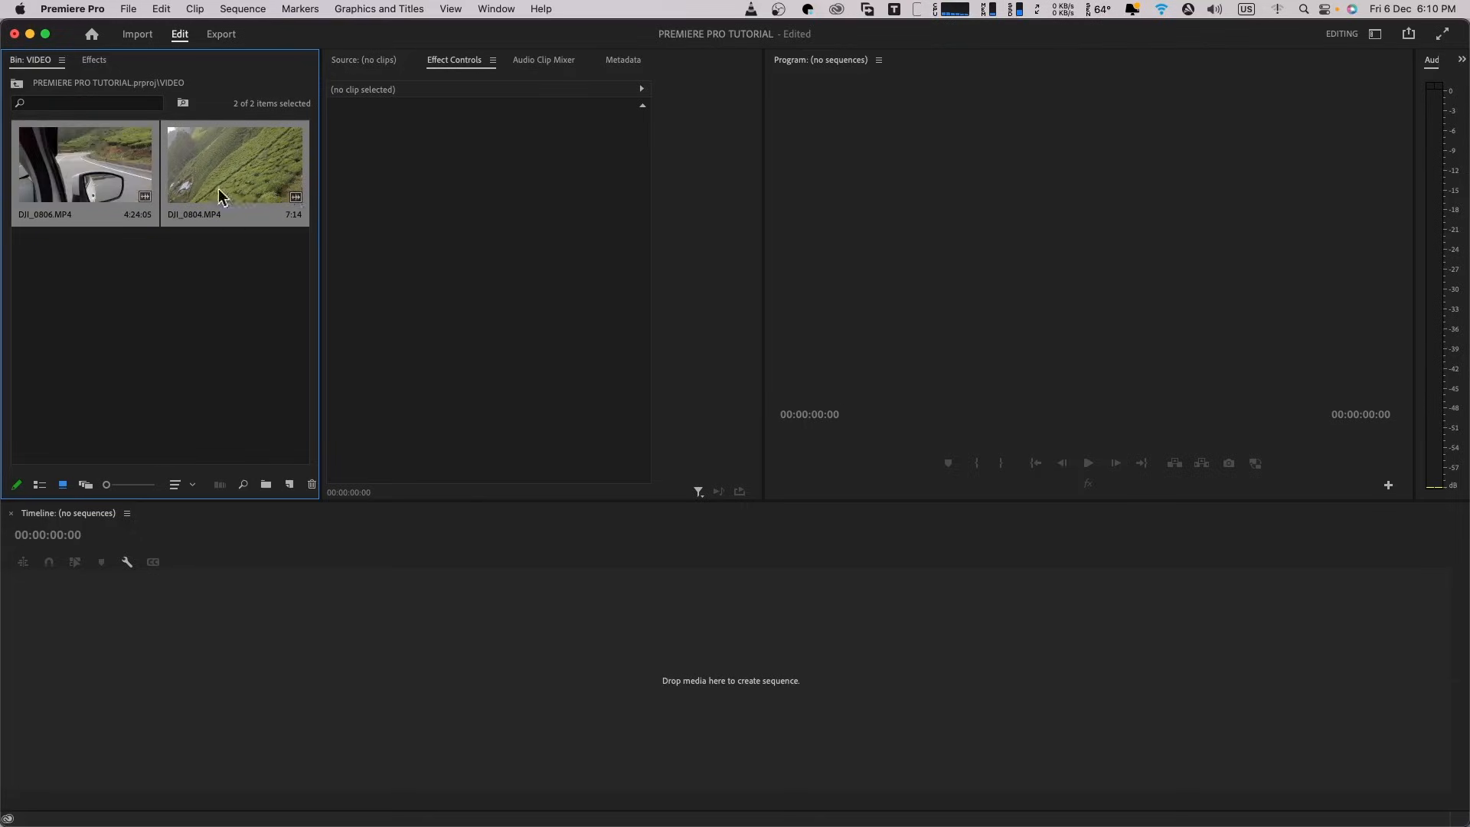
click(86, 246)
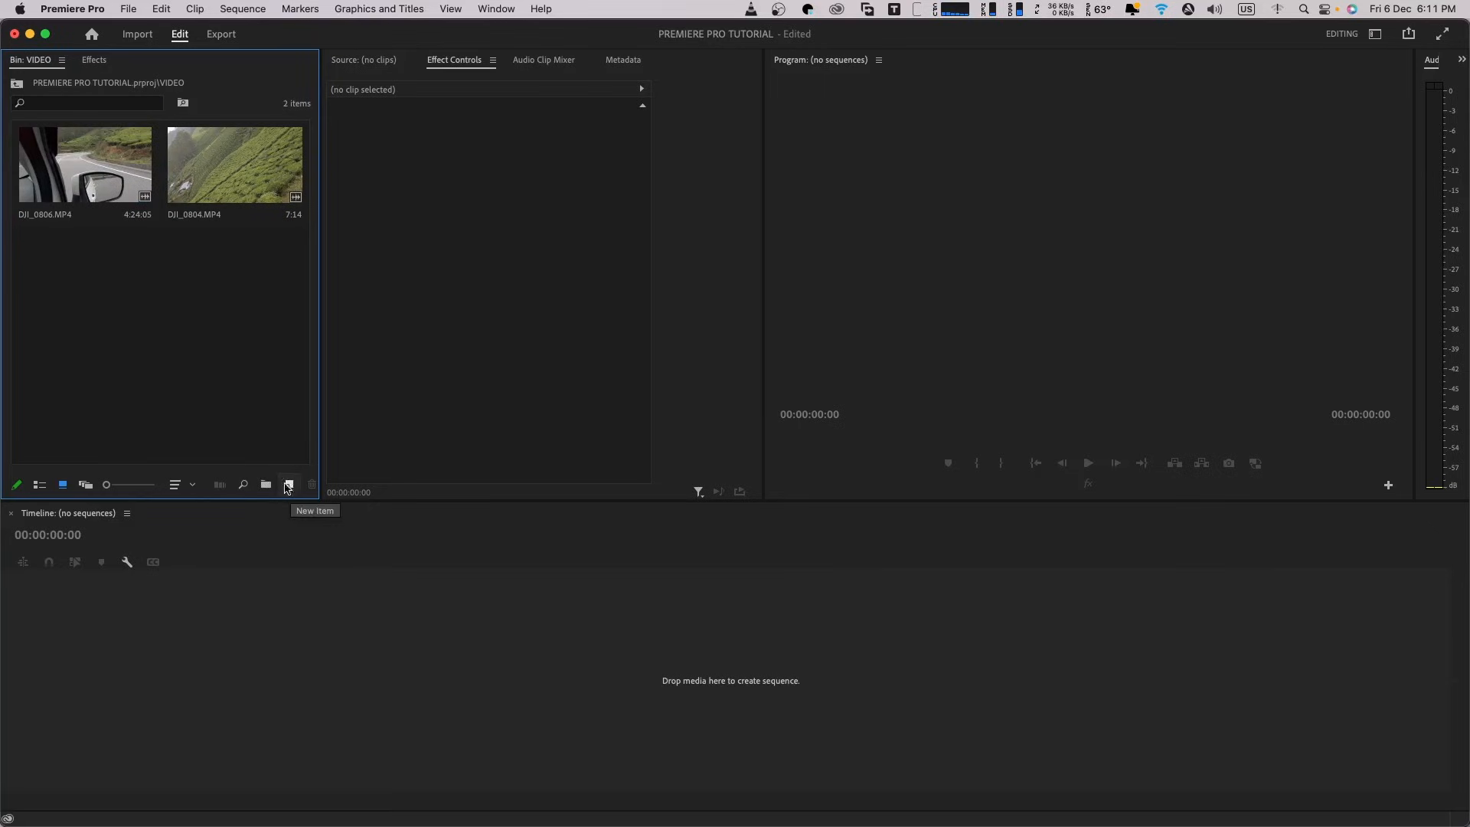
- Create a new sequence named VLOG with the Digital SLR preset DSLR 1080p24
click(290, 488)
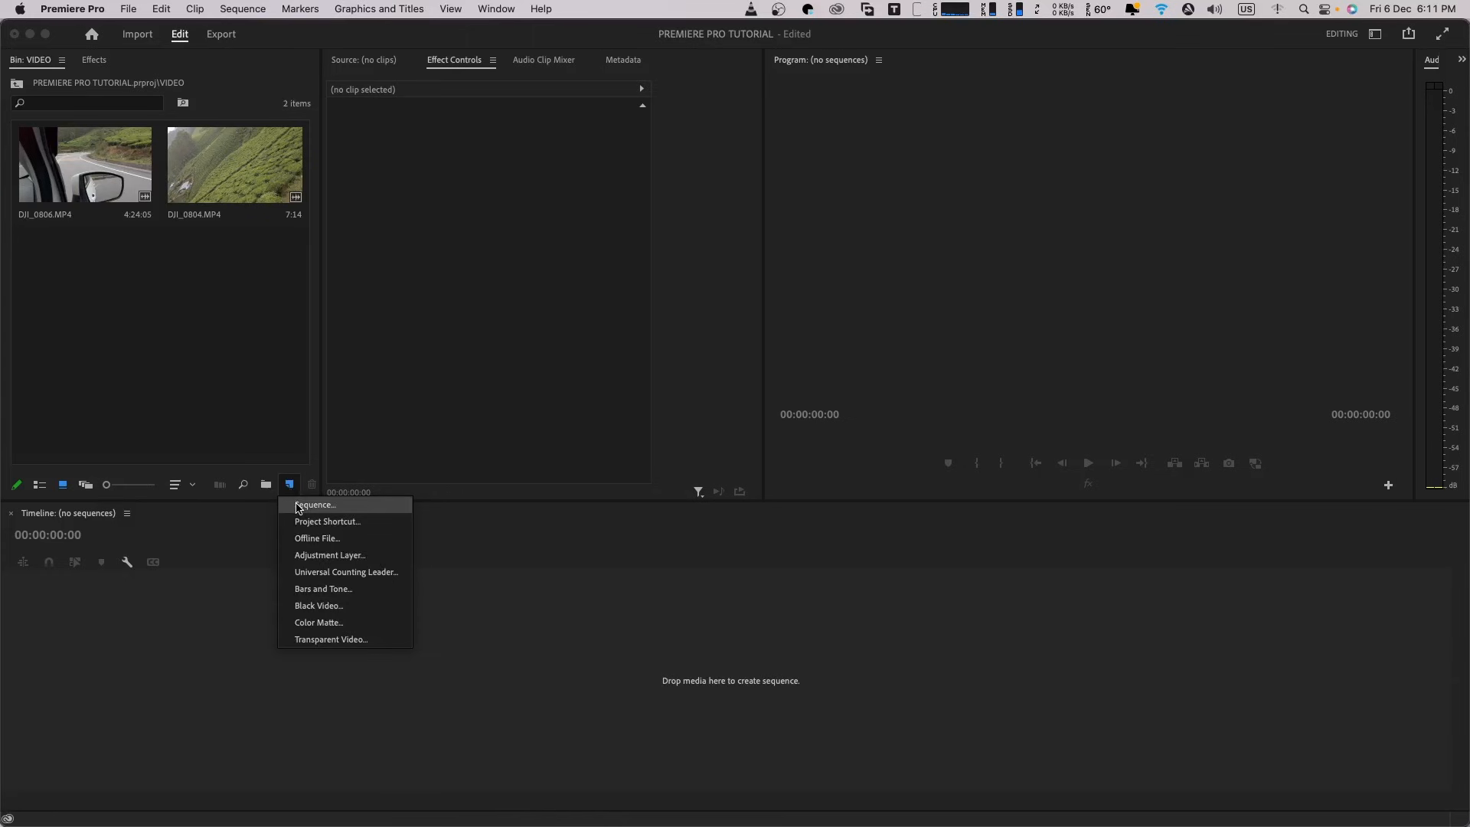
click(298, 506)
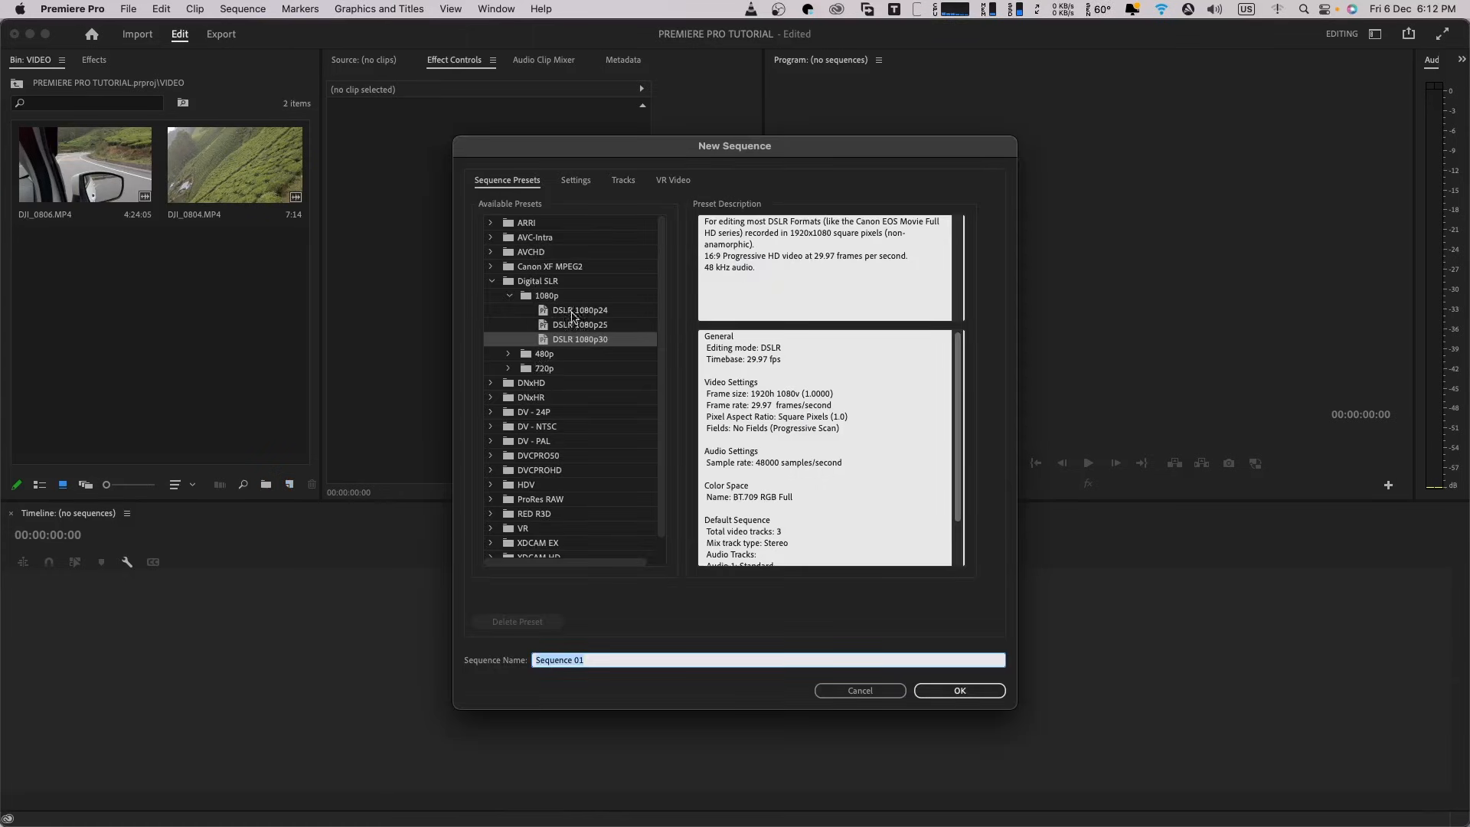
click(541, 355)
click(540, 299)
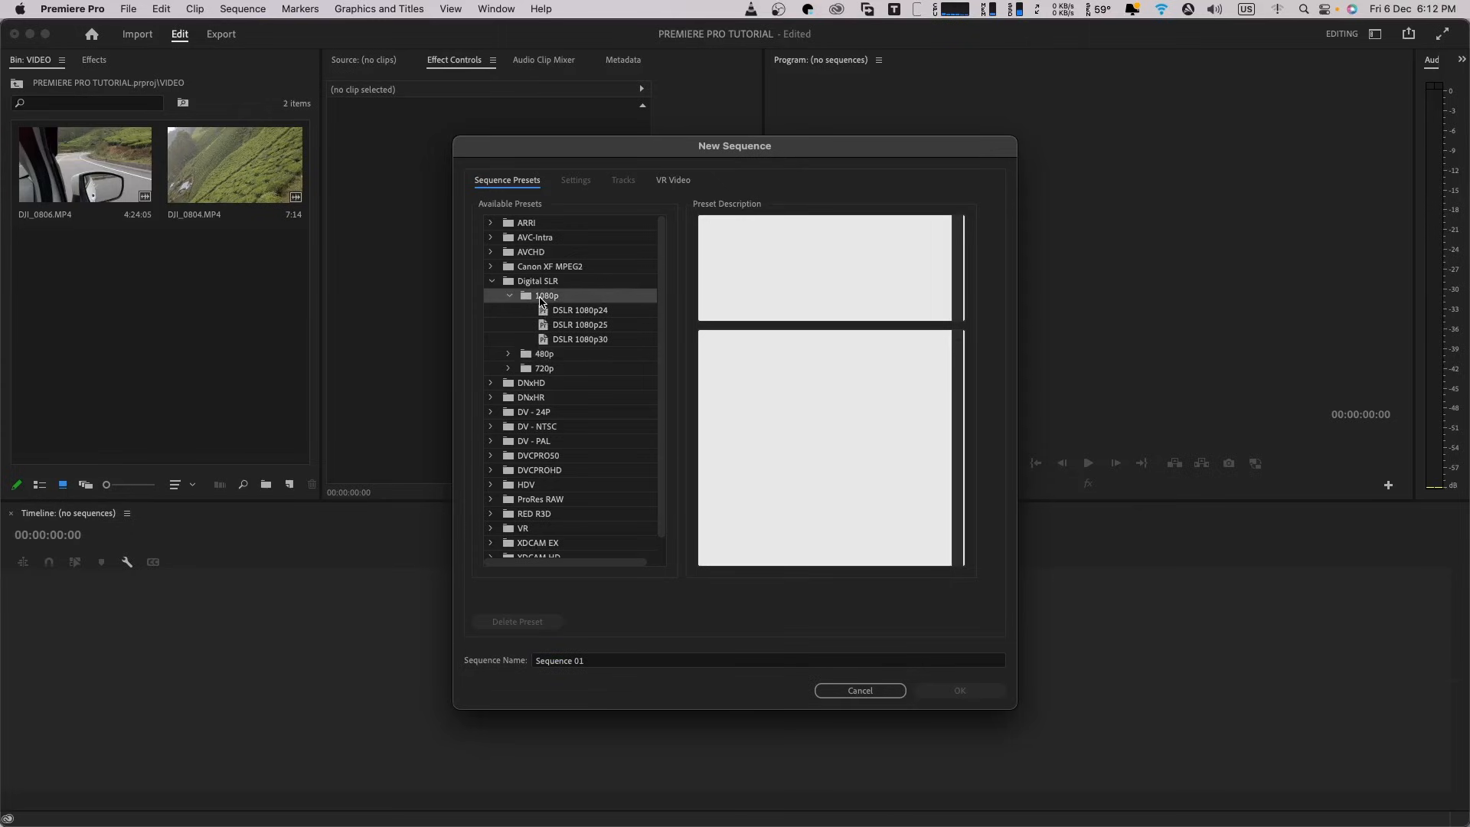
click(561, 314)
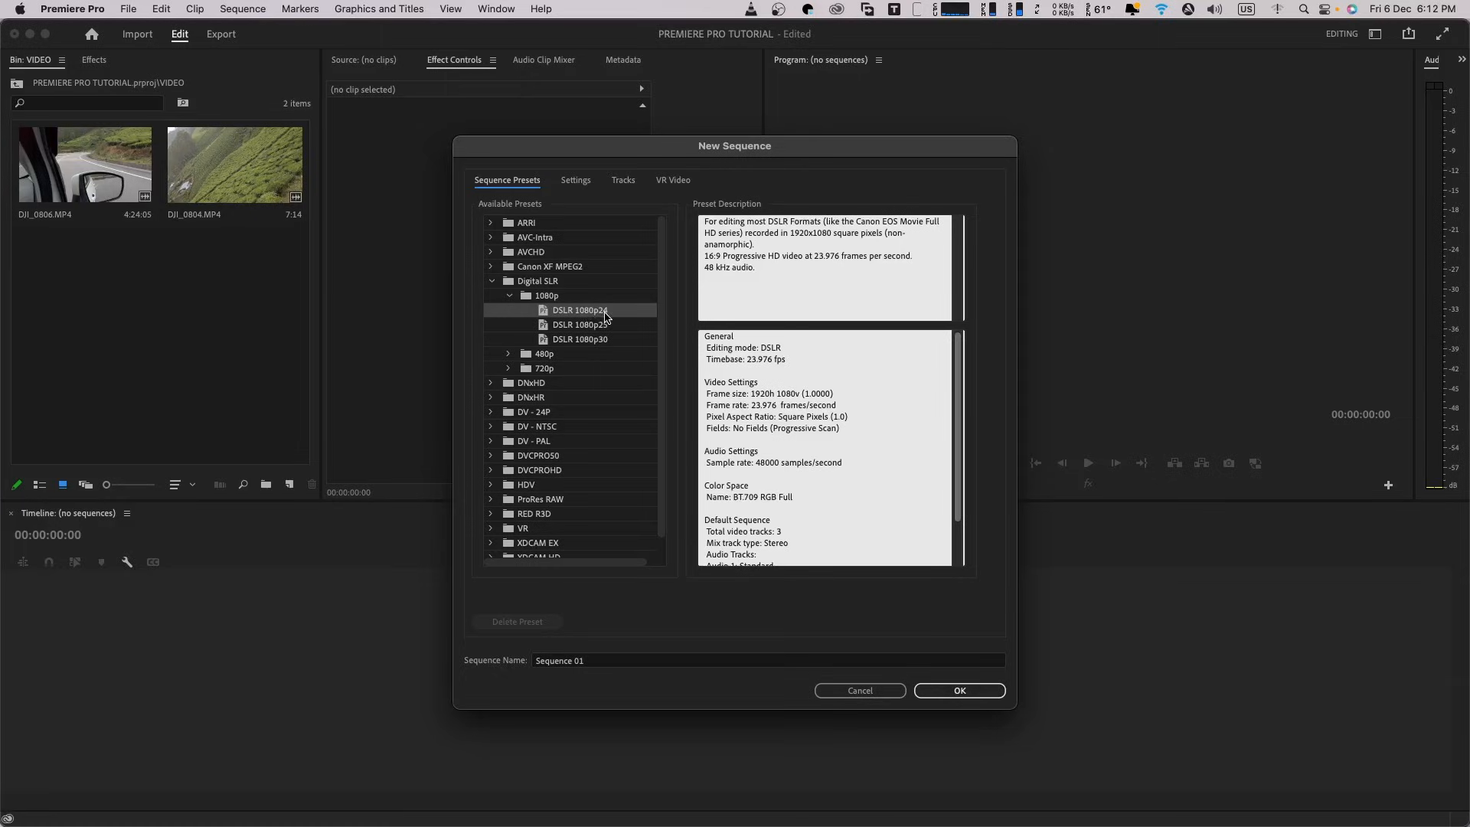
click(650, 660)
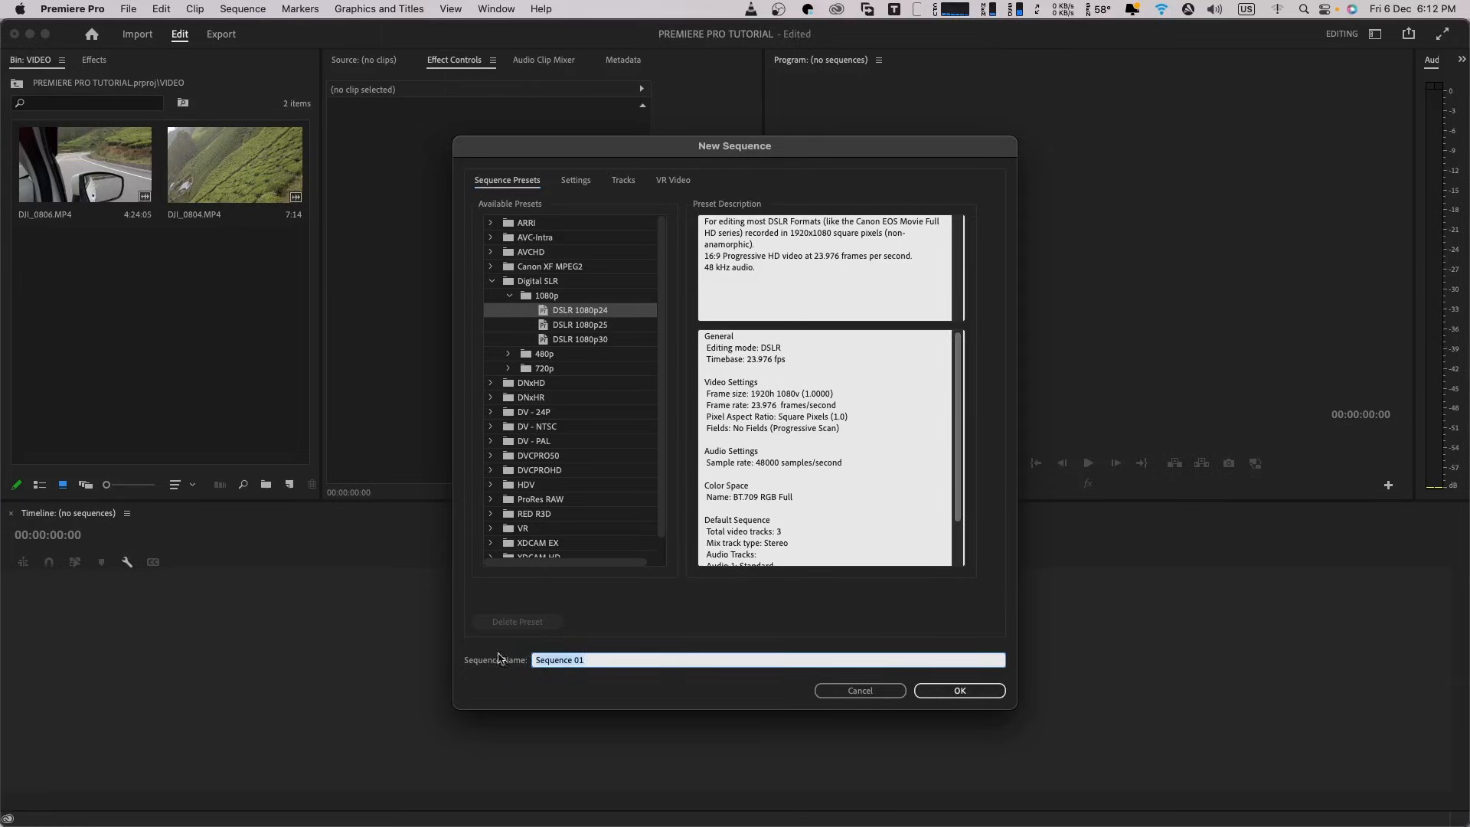
text(VLOG)
click(986, 690)
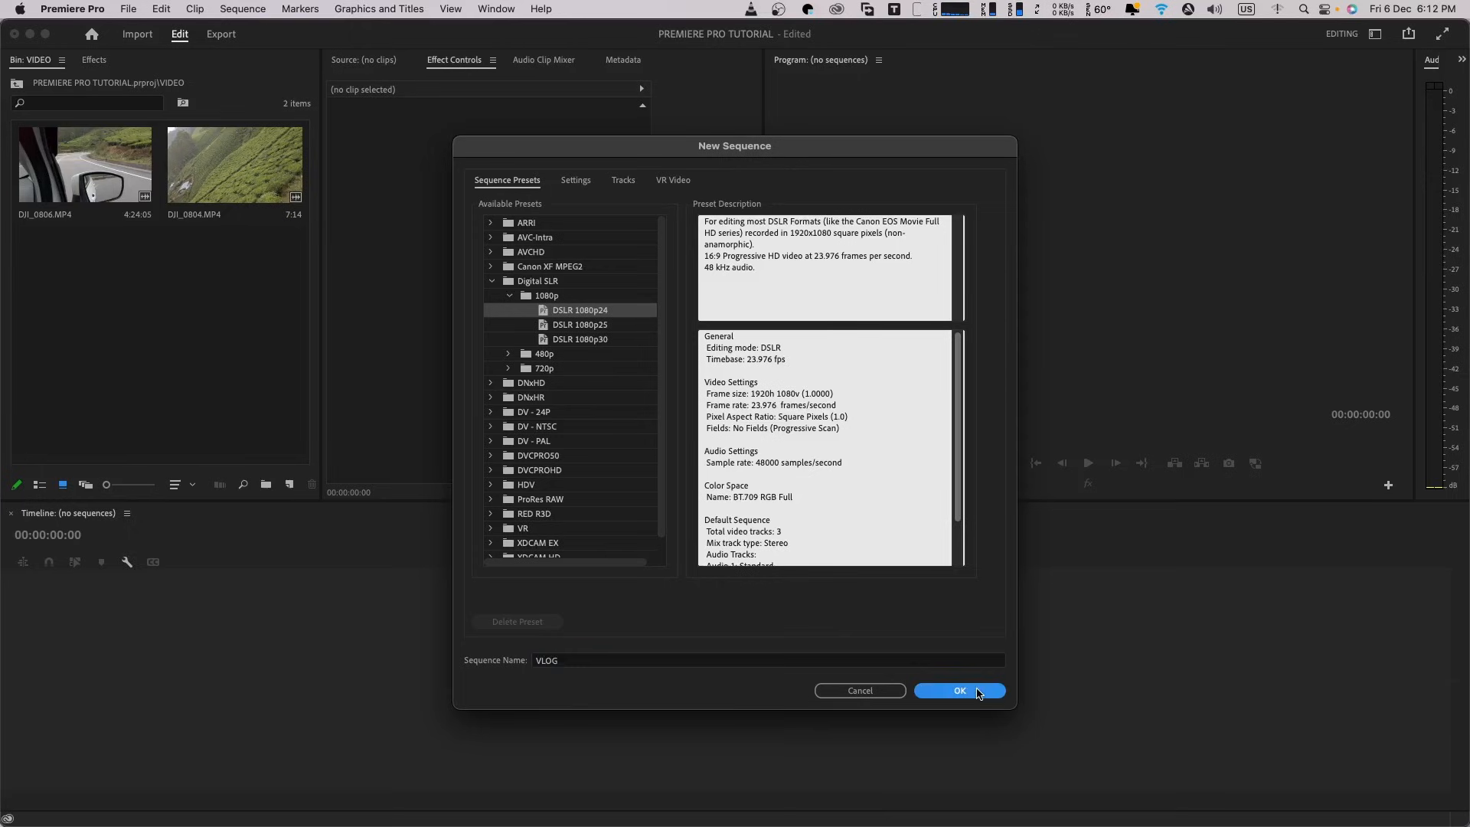
- Place DJI_0806.MP4 at the start of the VLOG sequence on V1 and A1, keeping the existing sequence settings
drag(329, 541, 227, 551)
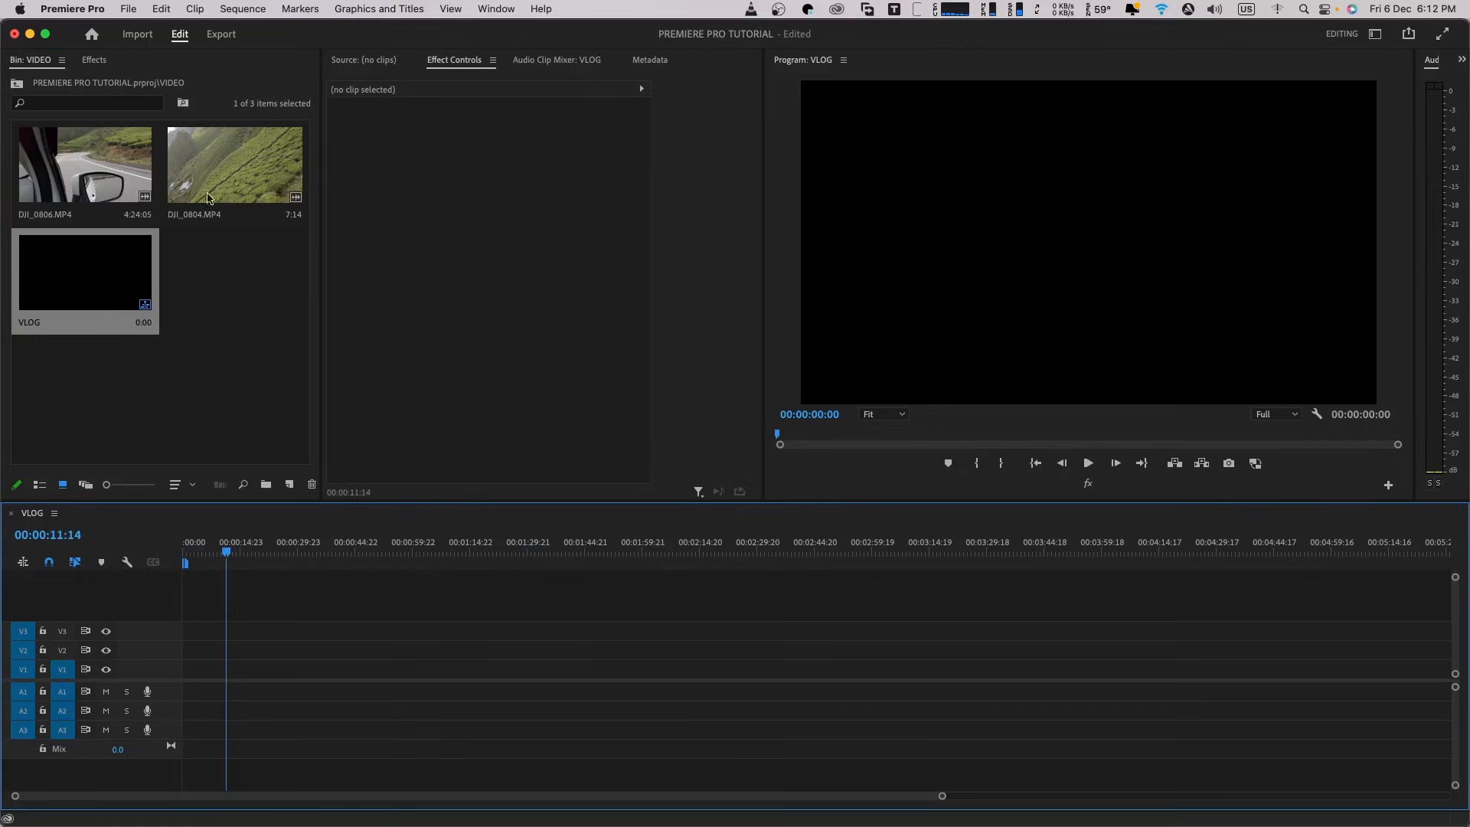
click(82, 174)
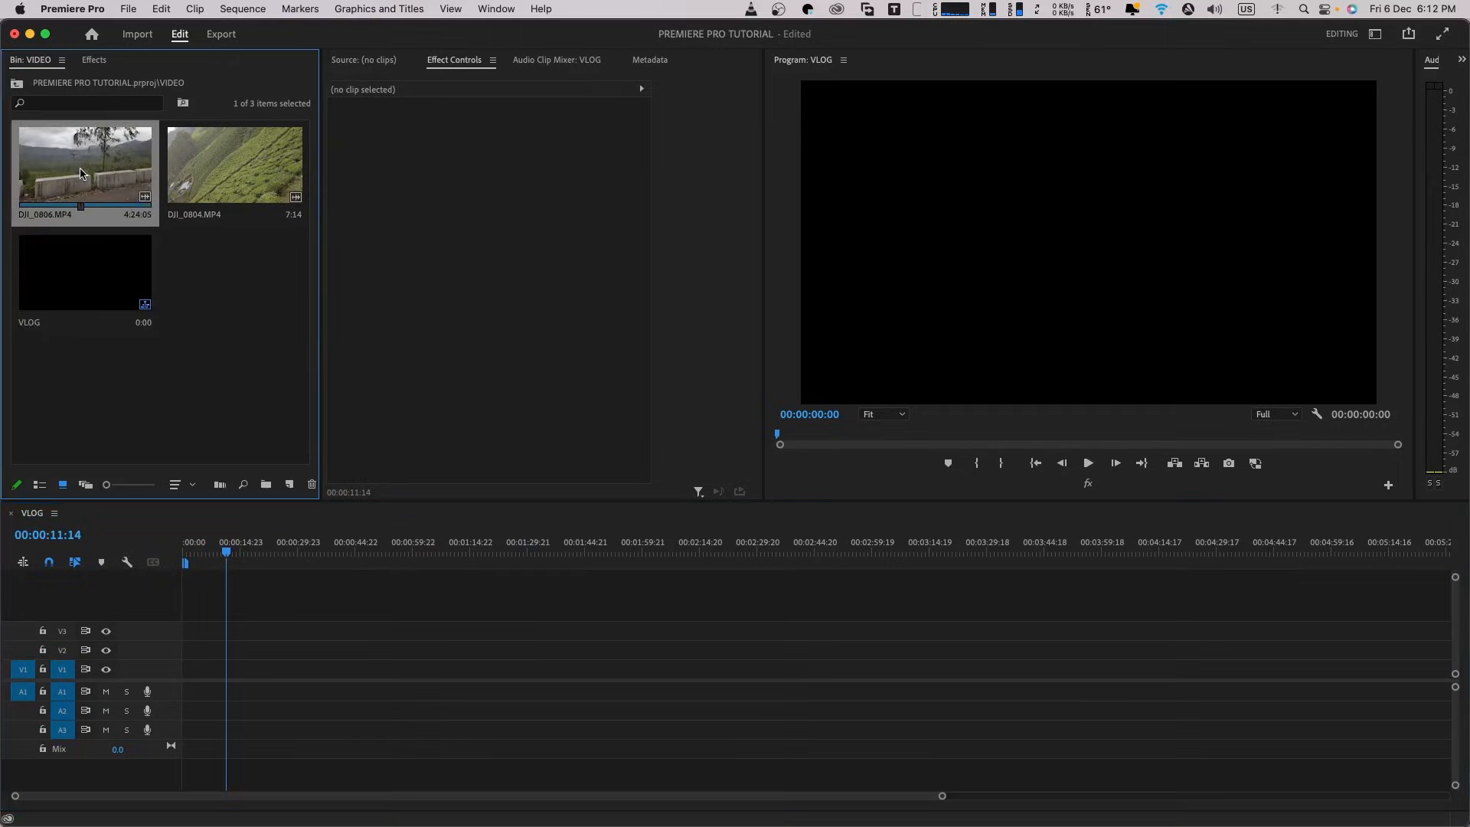
drag(234, 411, 185, 680)
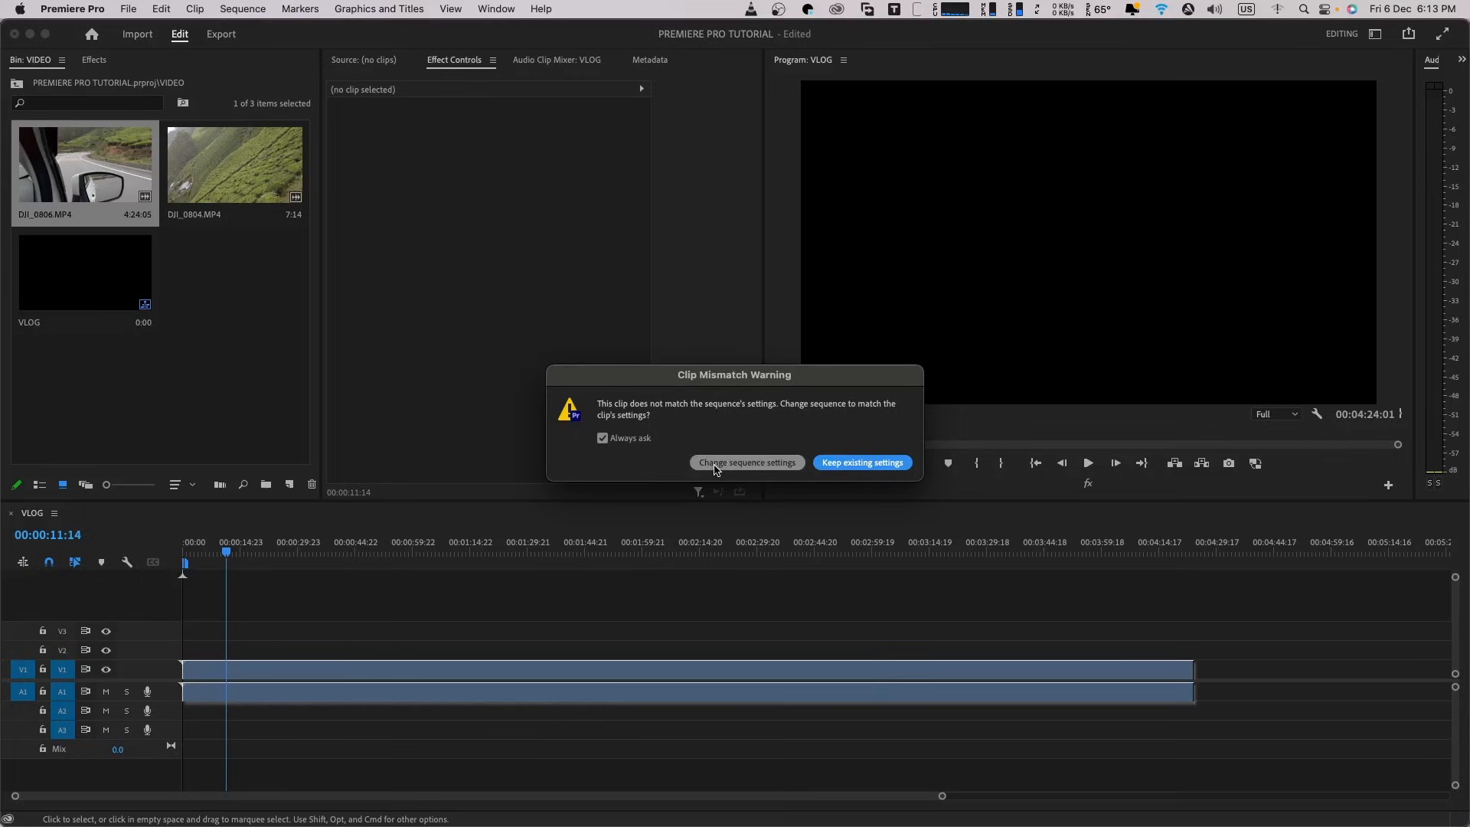
click(880, 463)
- Scrub through DJI_0806.MP4 on the VLOG timeline and delete the clip from the sequence
drag(299, 565, 382, 579)
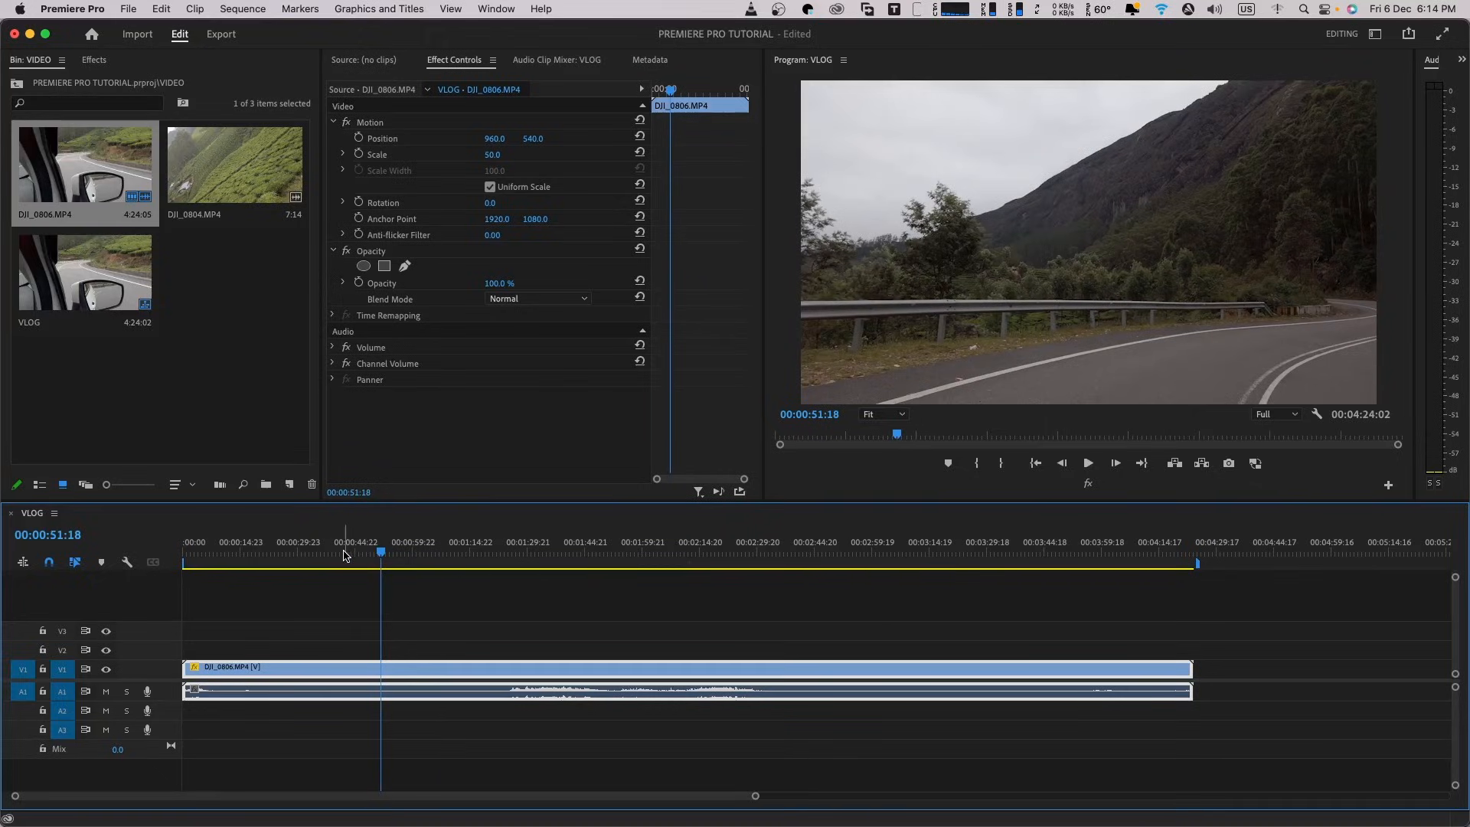
drag(462, 553, 184, 609)
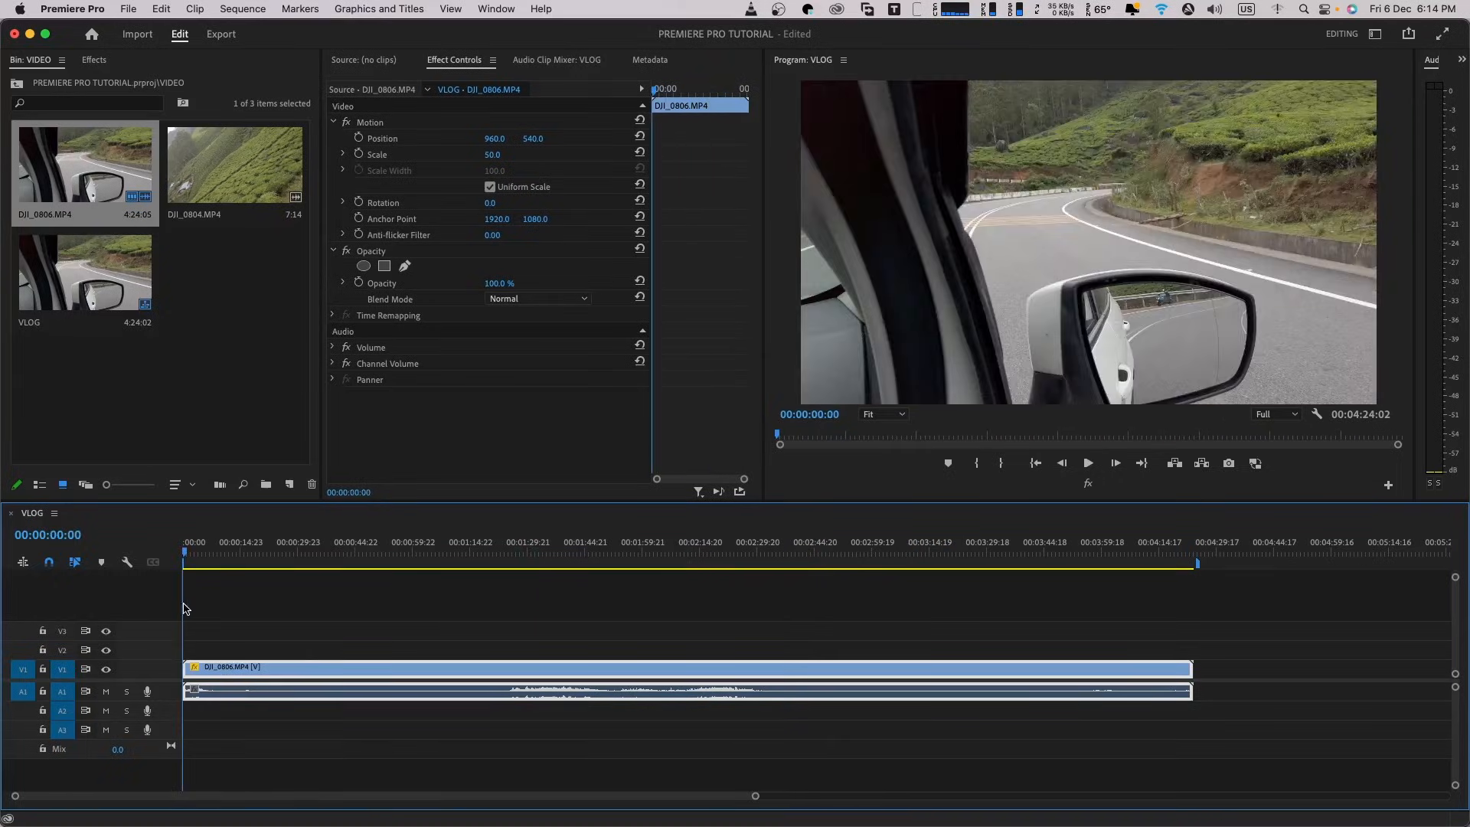
click(381, 615)
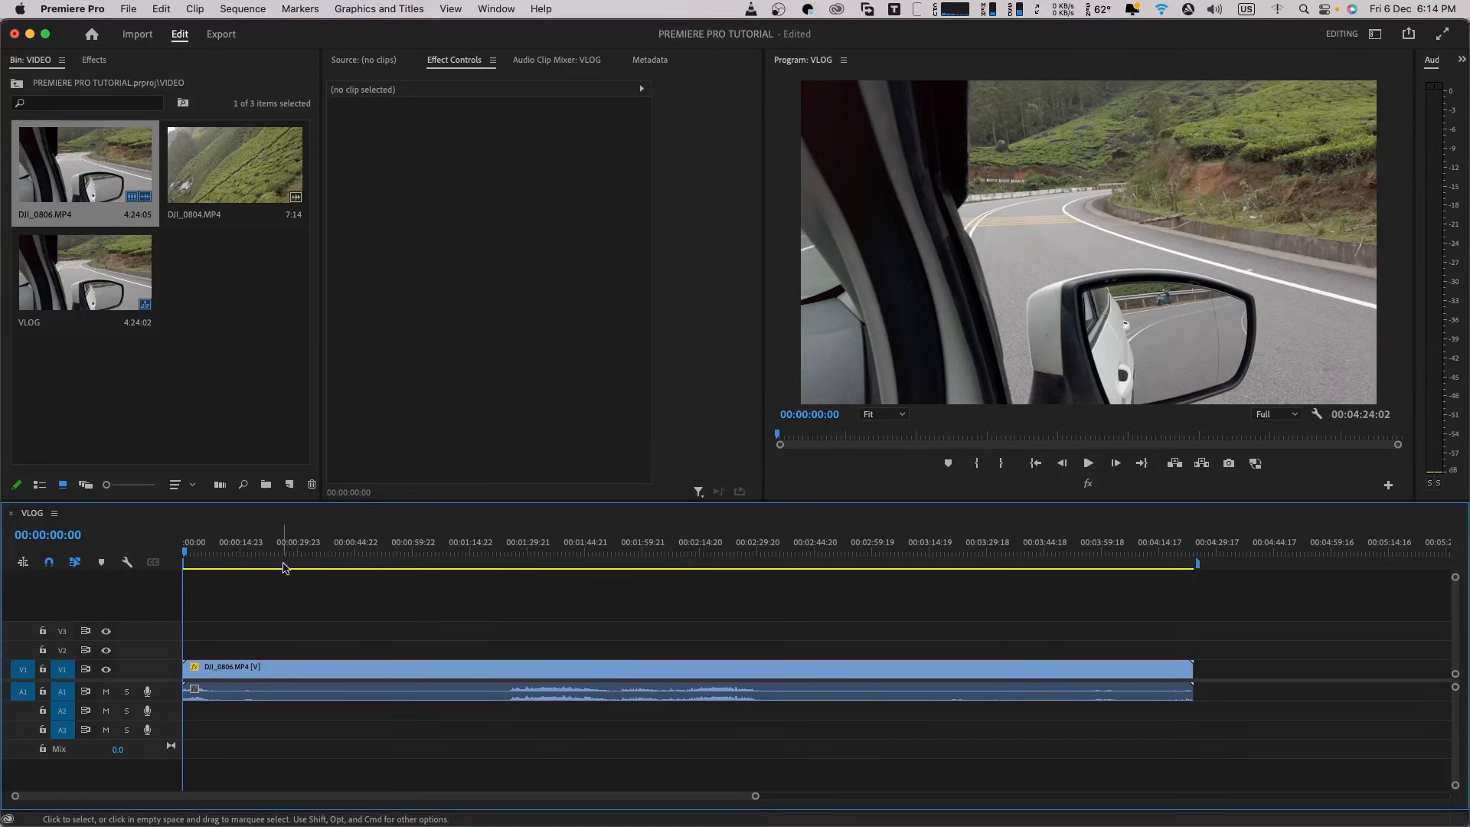
drag(286, 564, 477, 586)
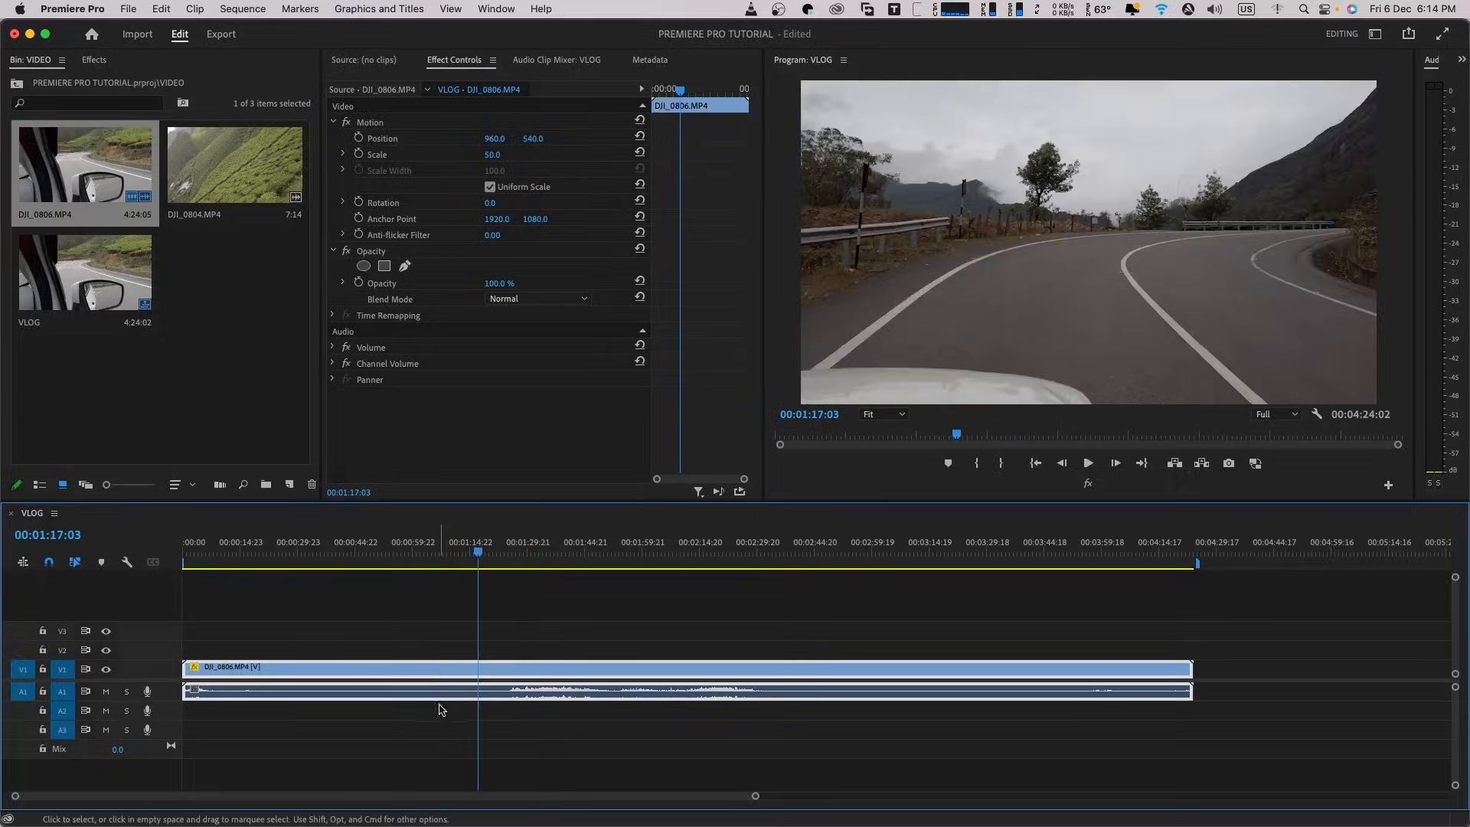
key(Delete)
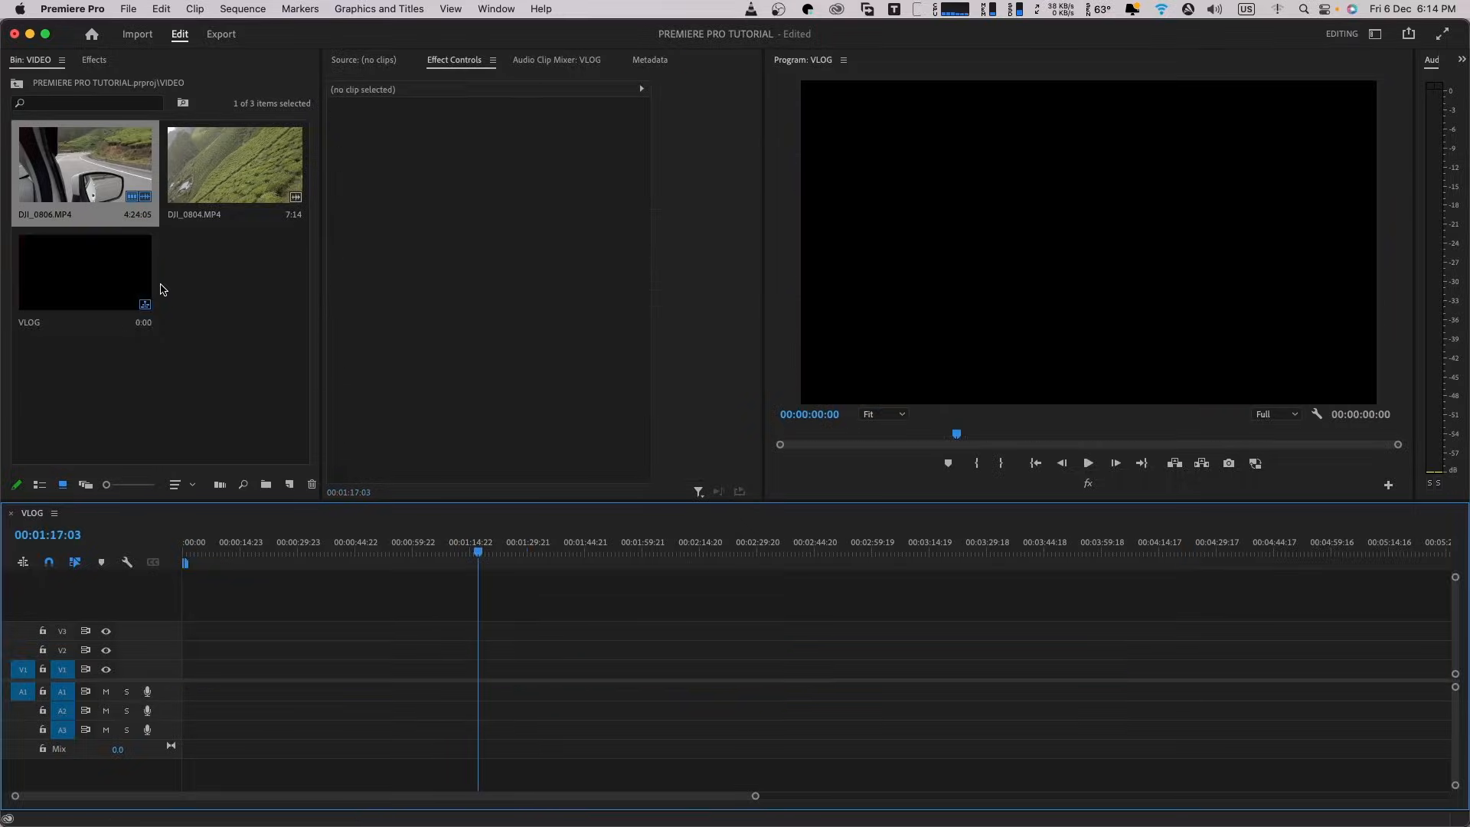
- Open DJI_0806.MP4 from the VIDEO bin in the Source Monitor
double_click(92, 167)
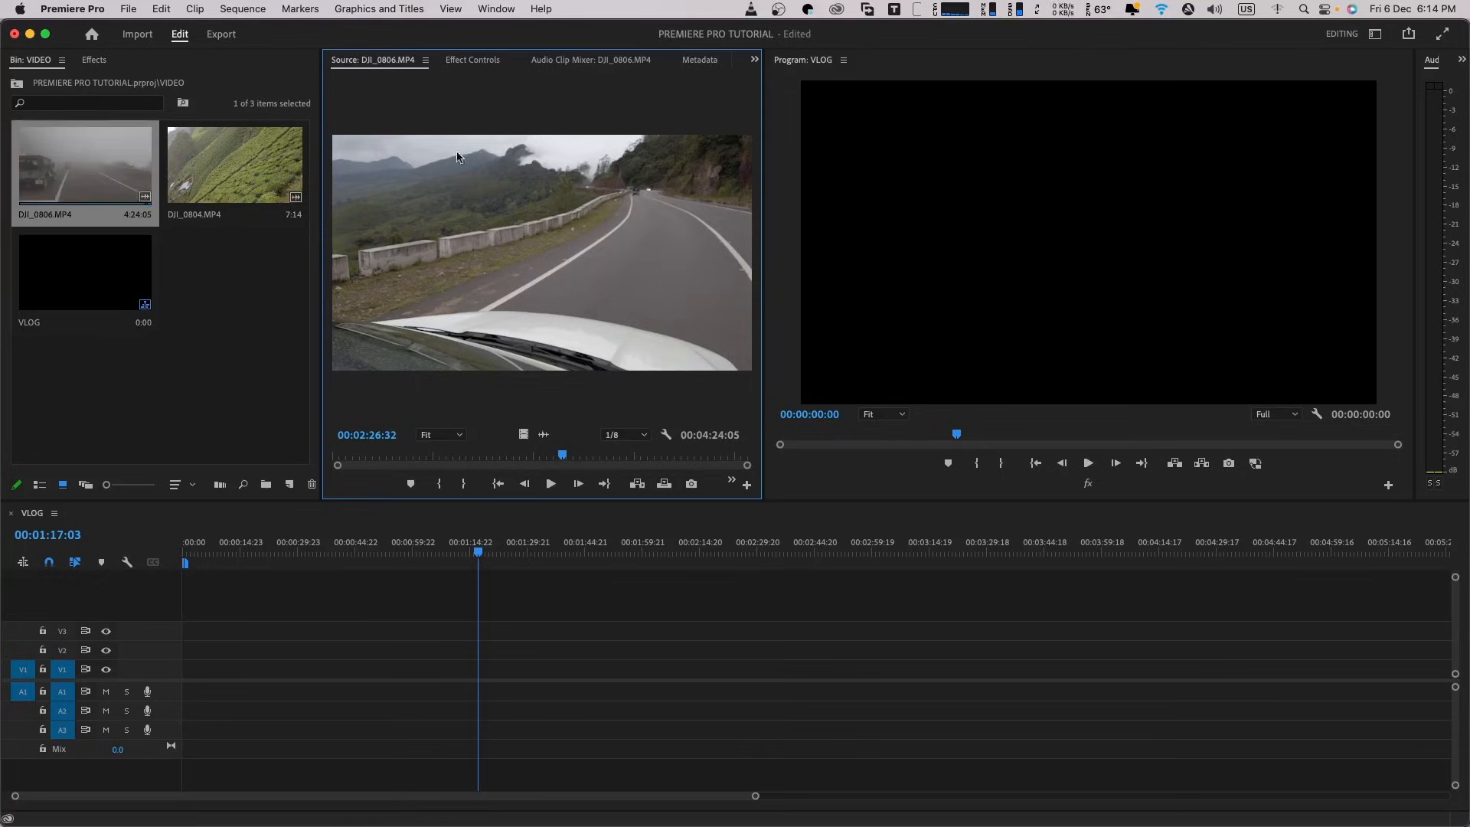
click(949, 304)
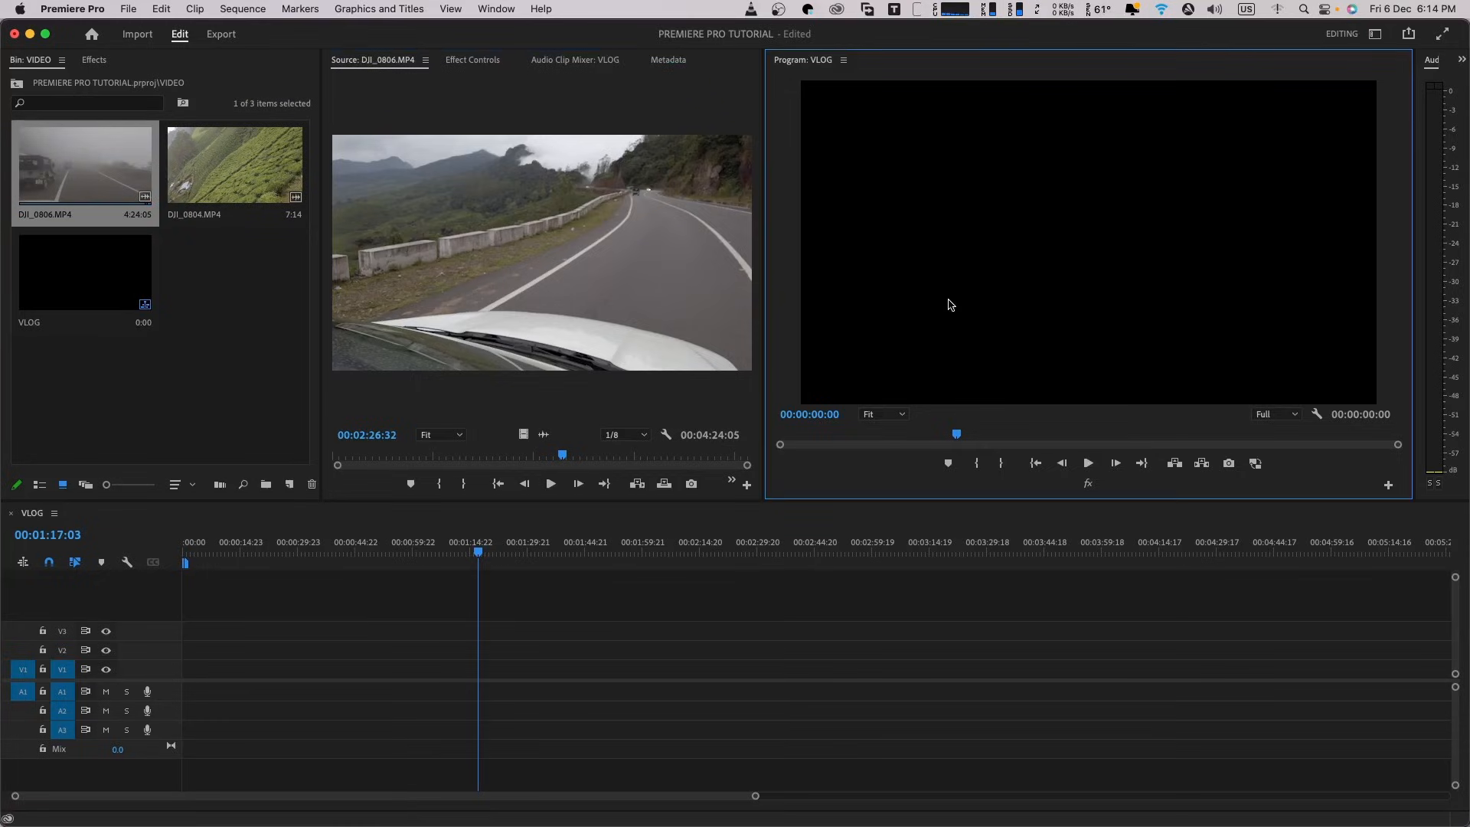
drag(591, 553, 534, 582)
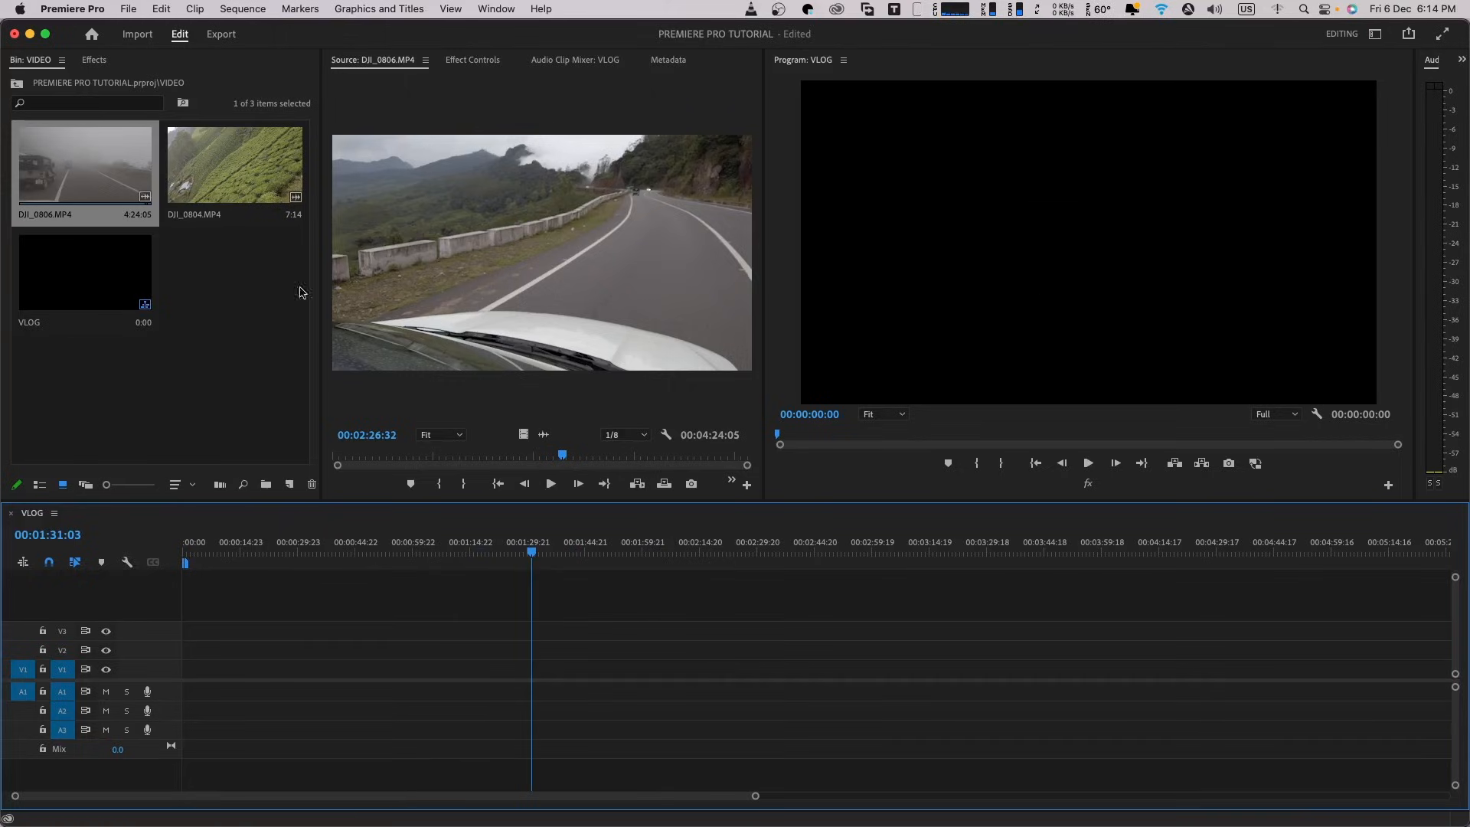
double_click(96, 182)
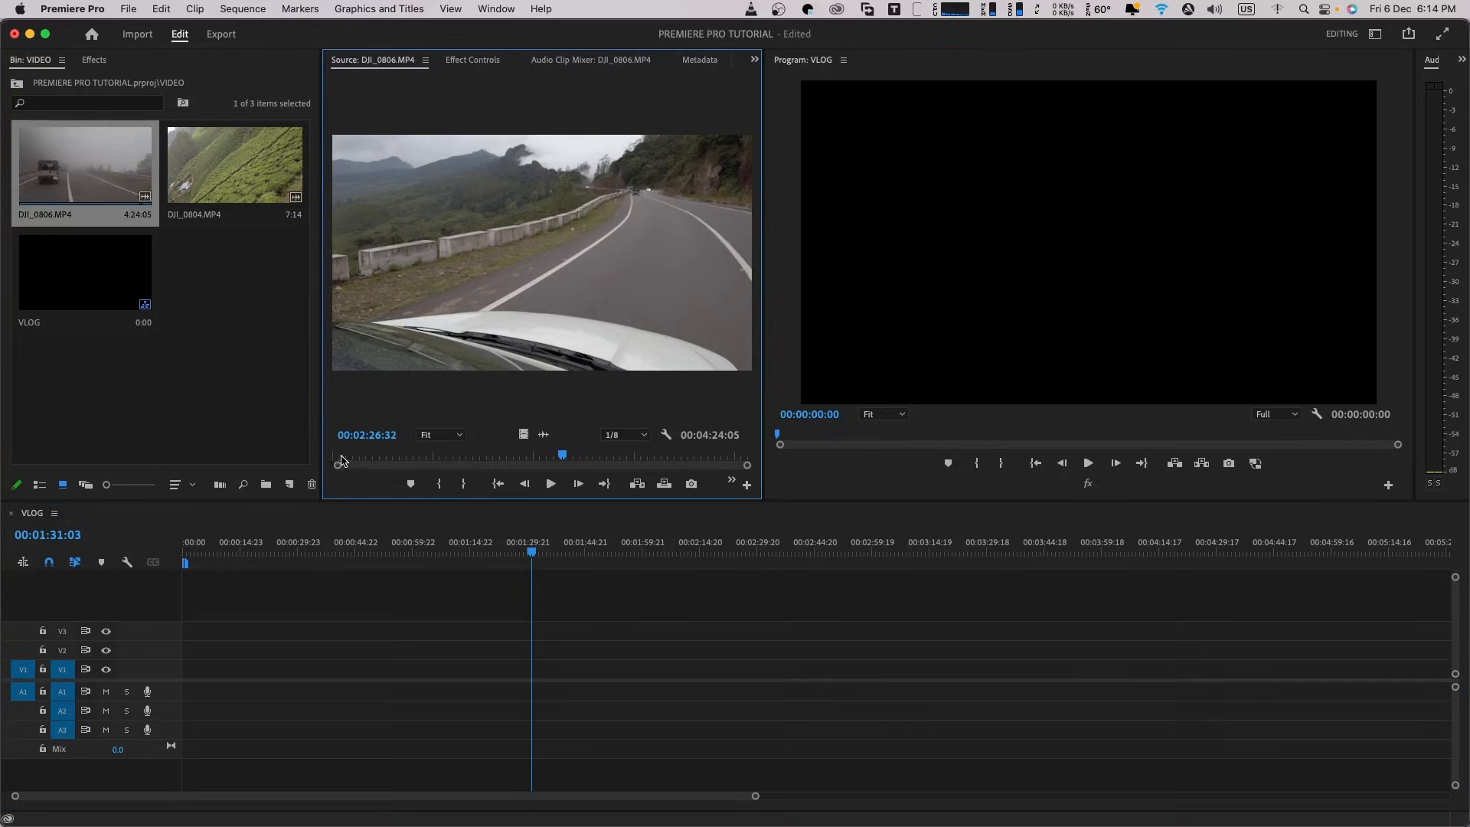
- Play DJI_0806.MP4 from its start in the Source Monitor and move its playhead to 00:00:17:03
mouse_move(341, 460)
mouse_down()
mouse_move(692, 462)
mouse_move(329, 458)
mouse_up()
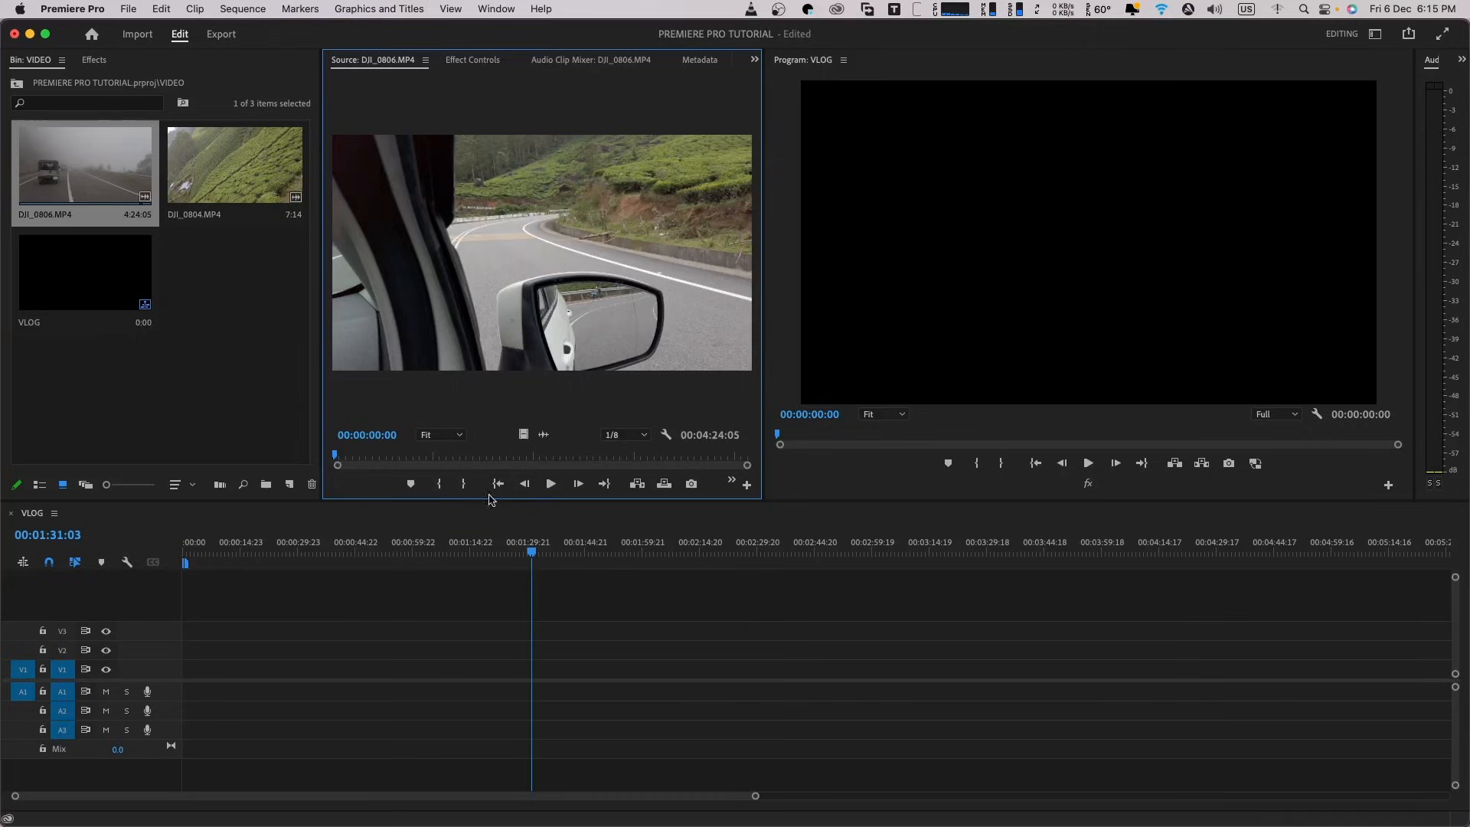
click(550, 484)
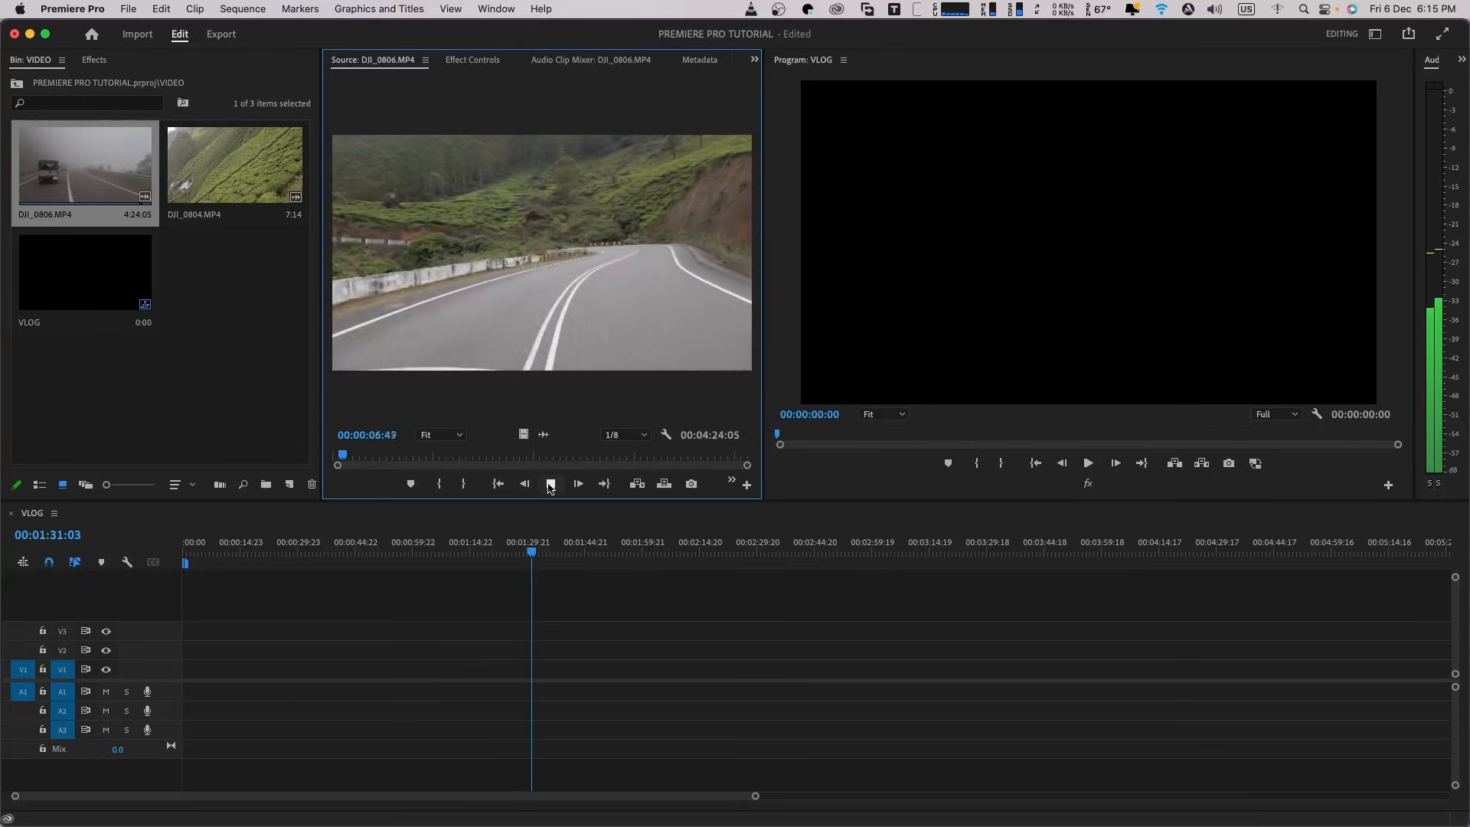
click(550, 485)
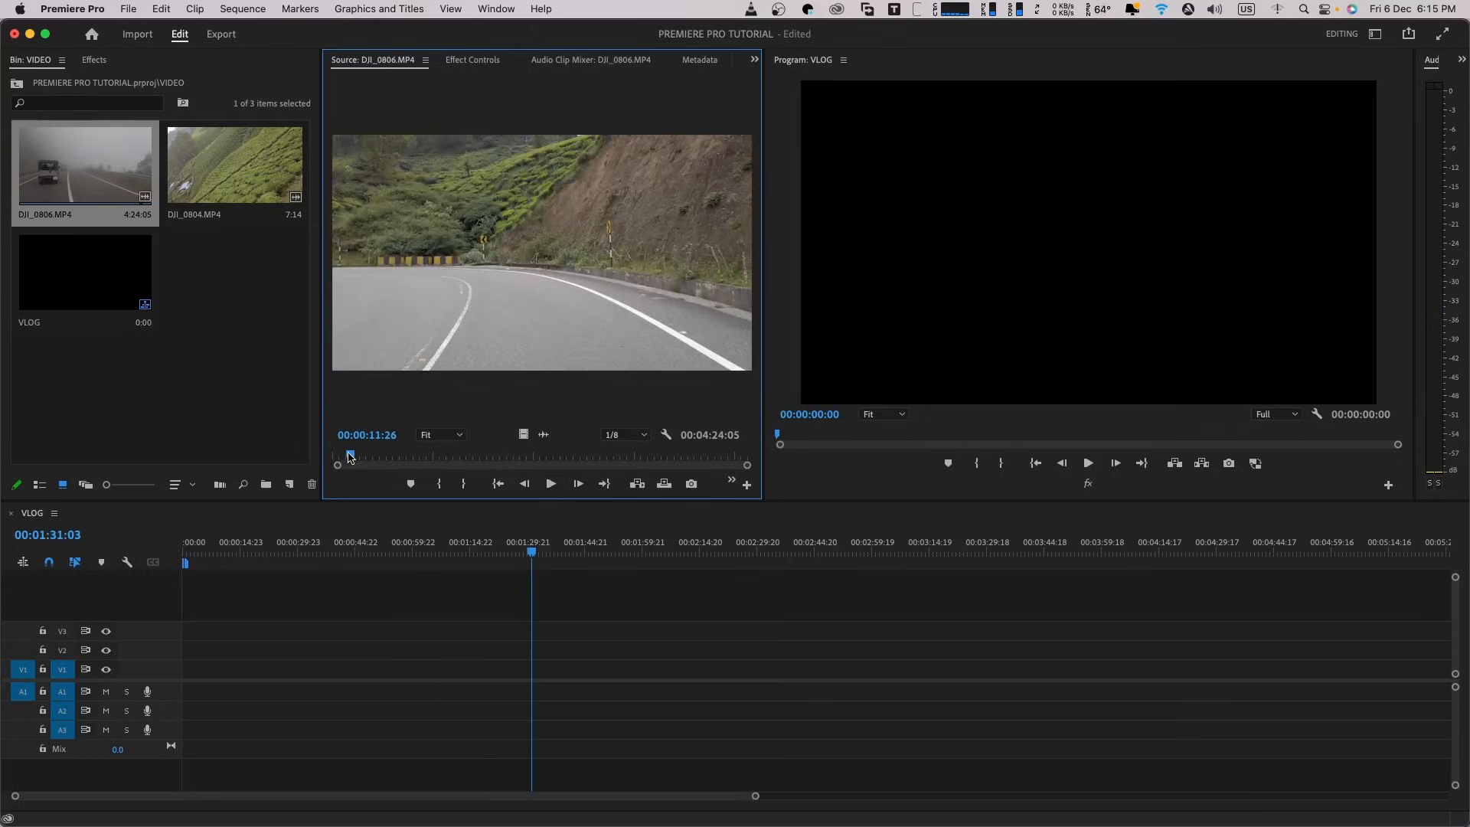
drag(350, 458, 359, 458)
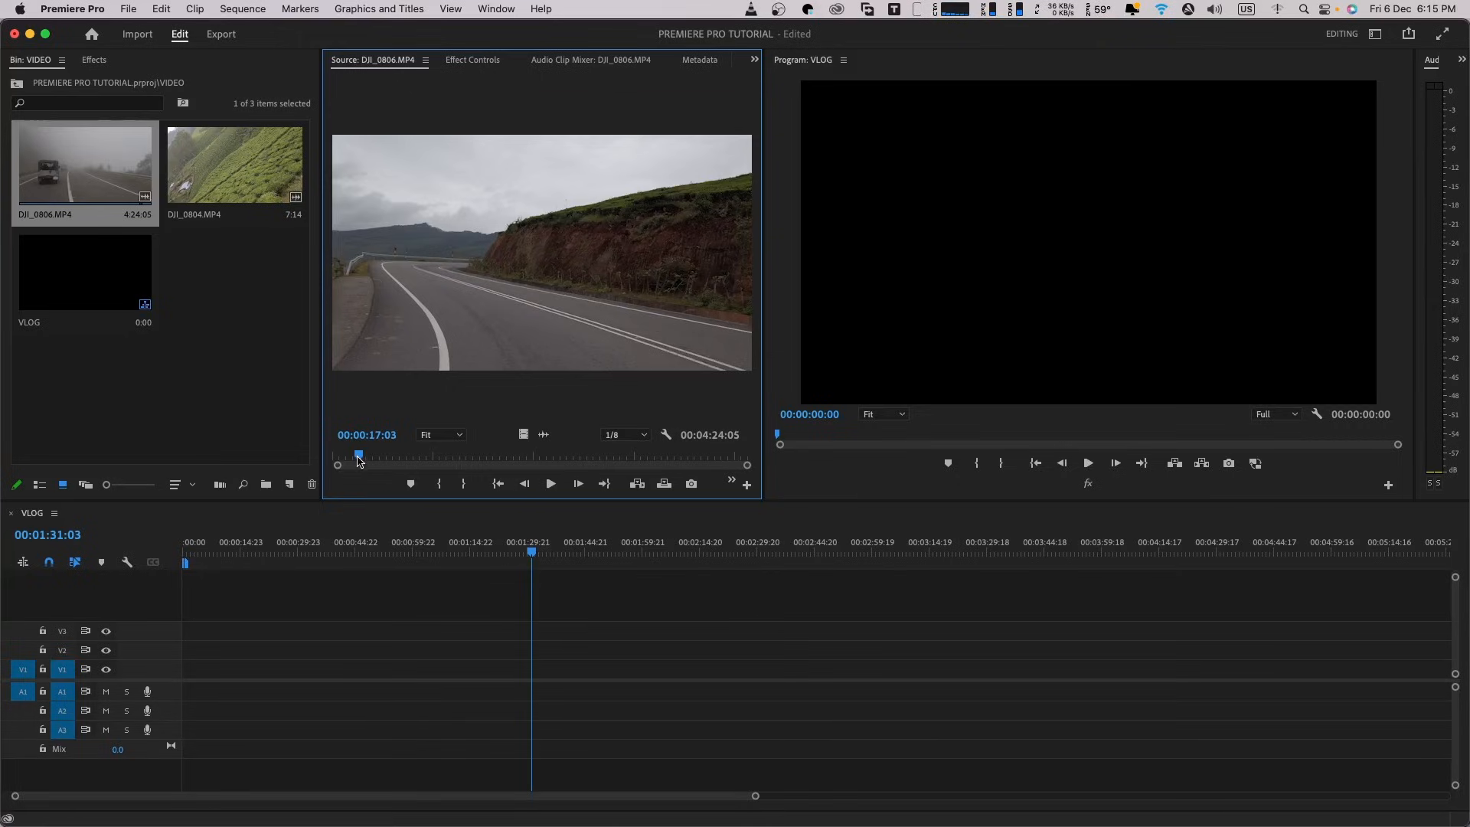
- Mark the In point at 00:00:17:03 and the Out point at 00:00:48:14 on DJI_0806.MP4 in the Source Monitor
click(437, 485)
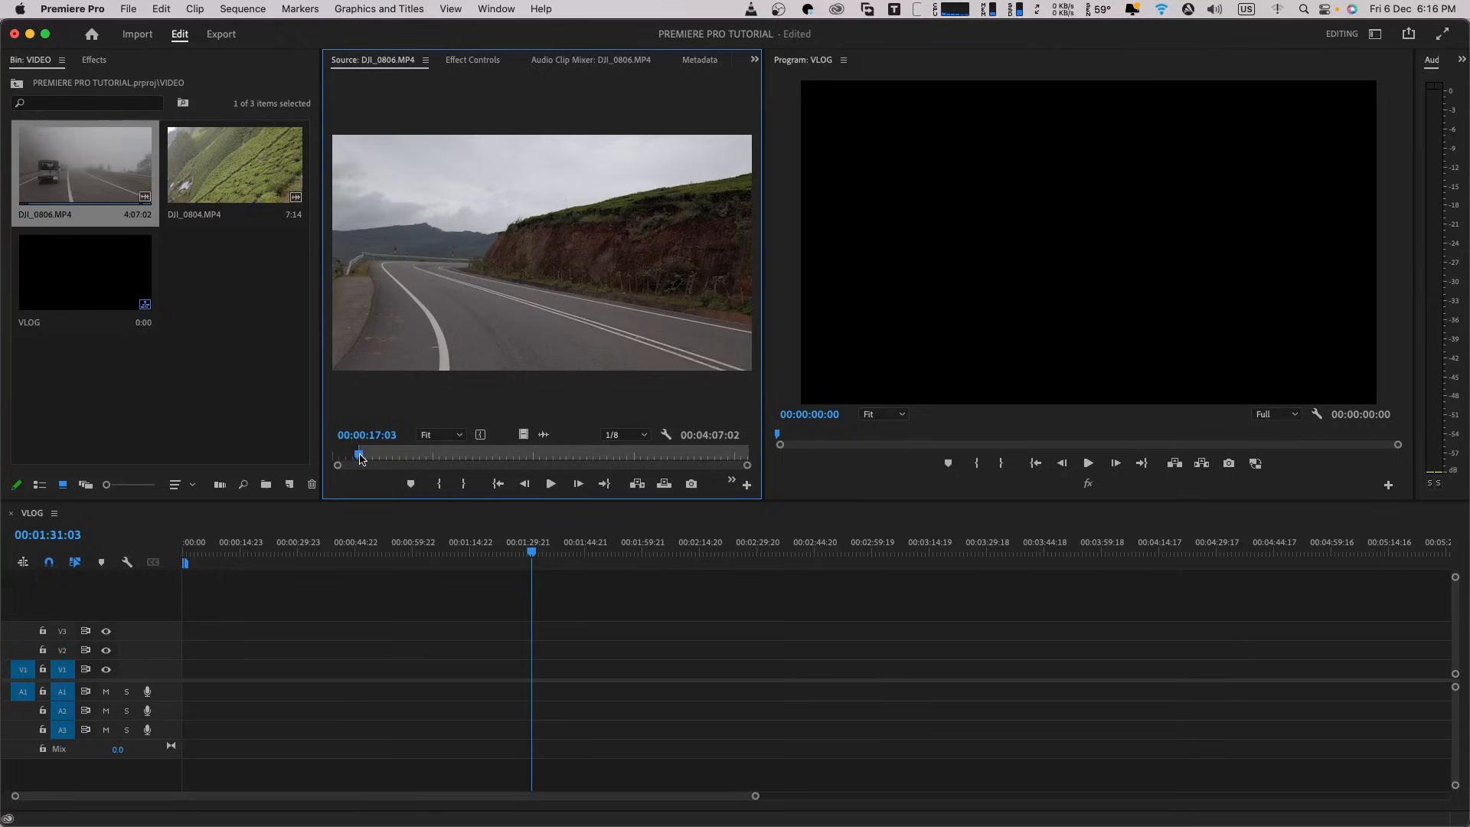
drag(360, 457, 411, 467)
click(464, 488)
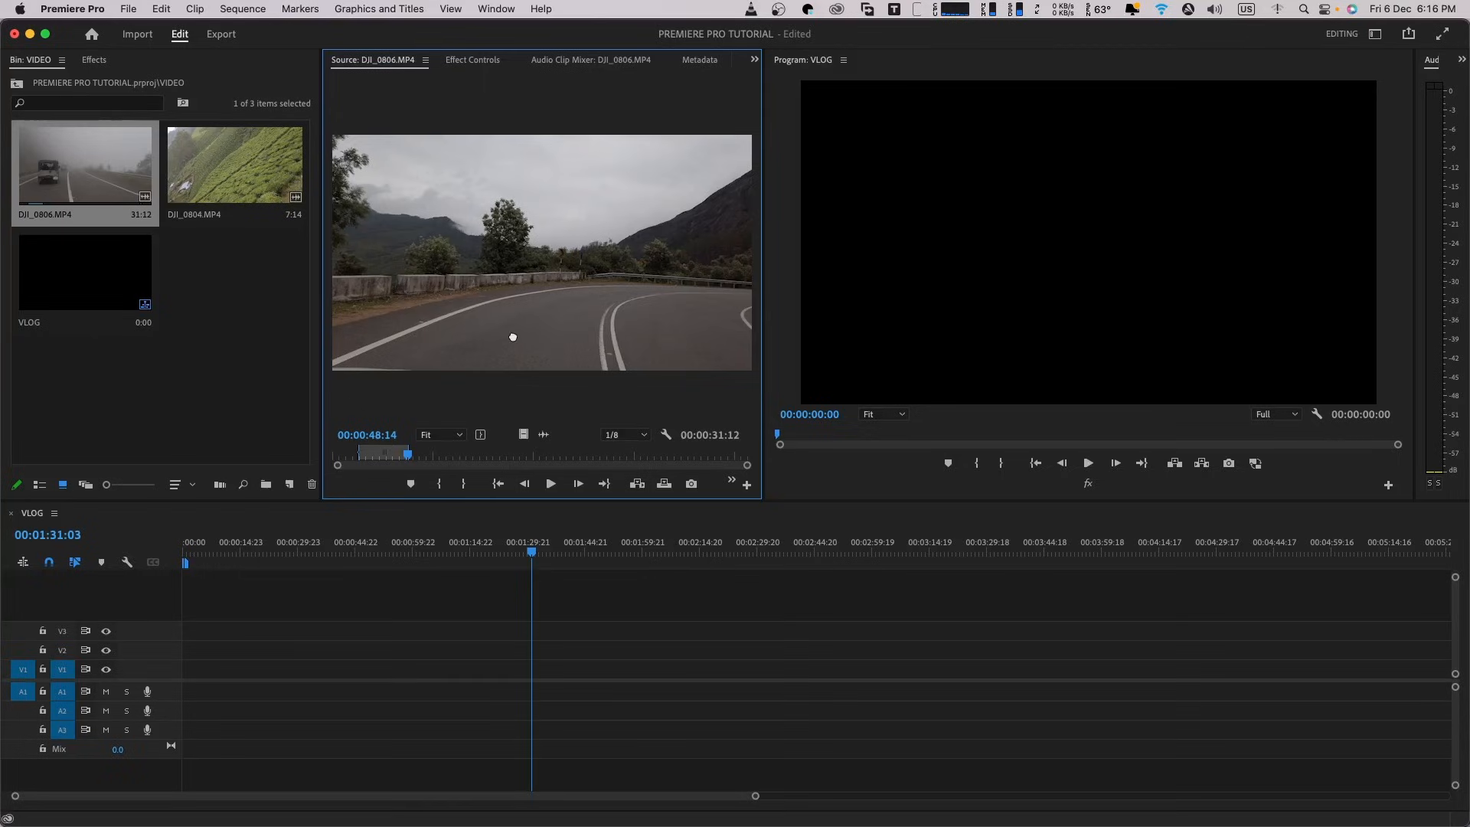
- Place the marked range of DJI_0806.MP4 at the start of V1 and A1, keeping the existing sequence settings, and scrub through it
drag(451, 459, 222, 666)
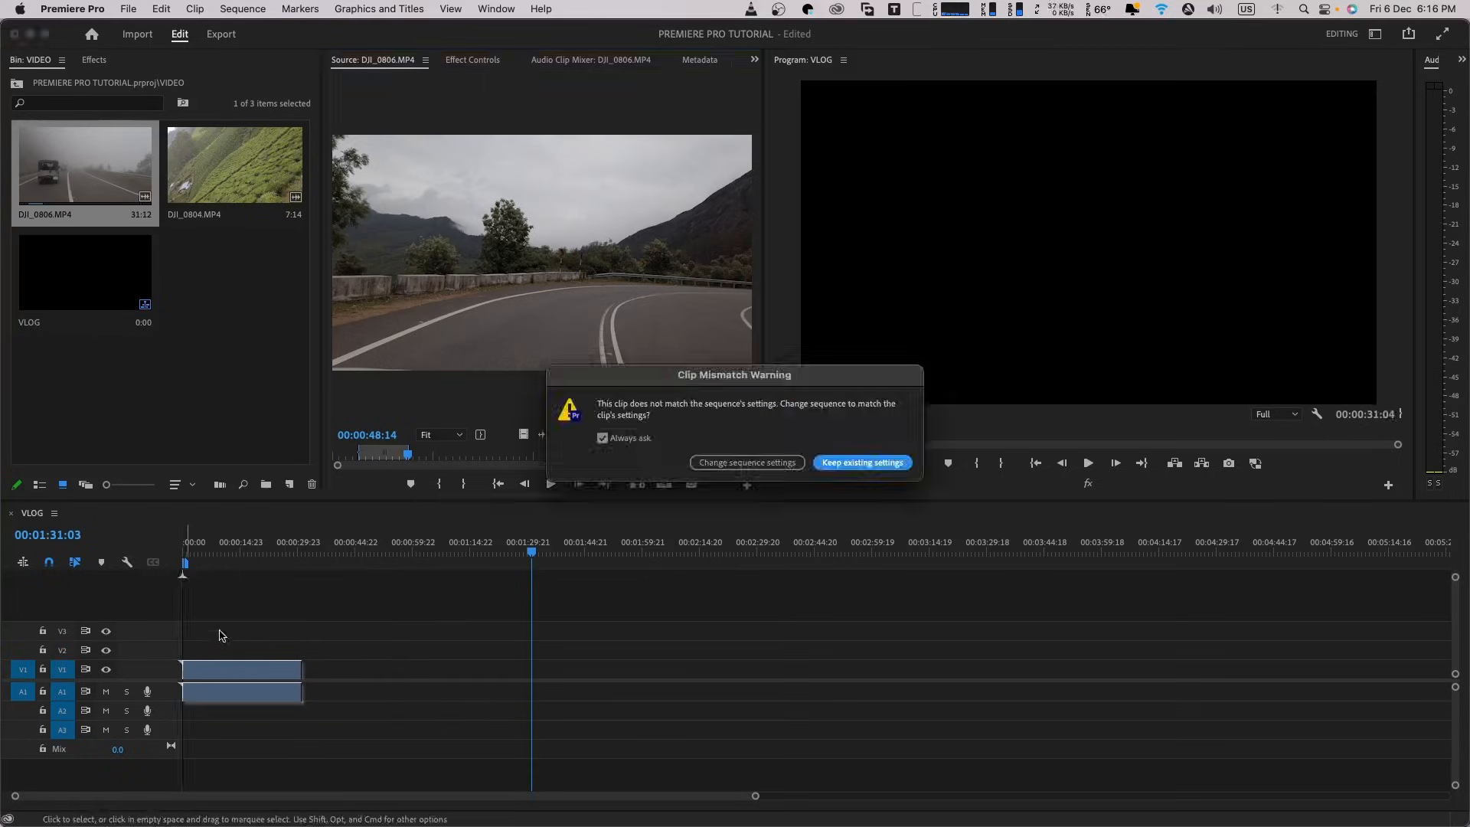
click(854, 463)
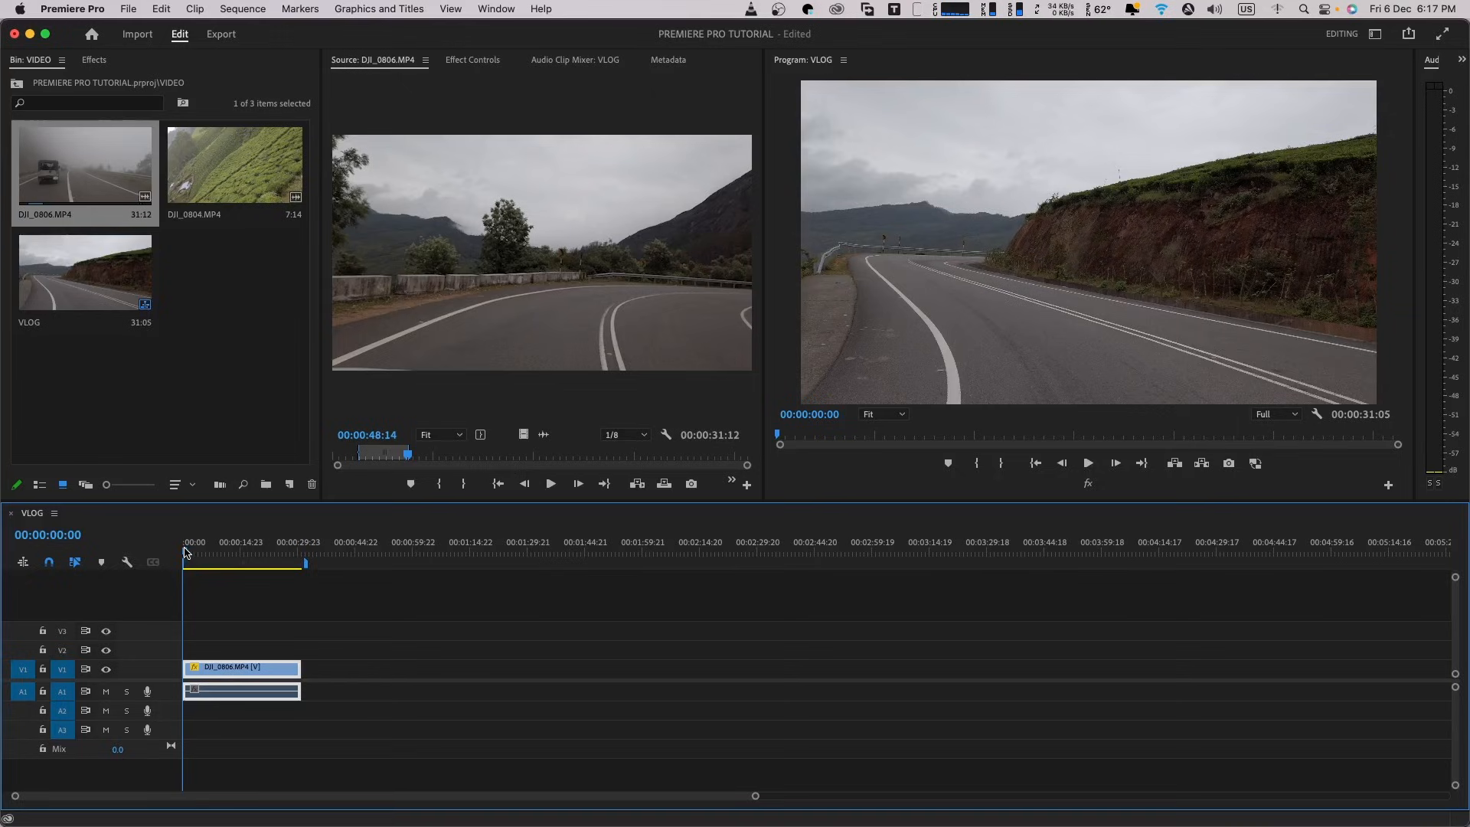
drag(185, 551, 299, 582)
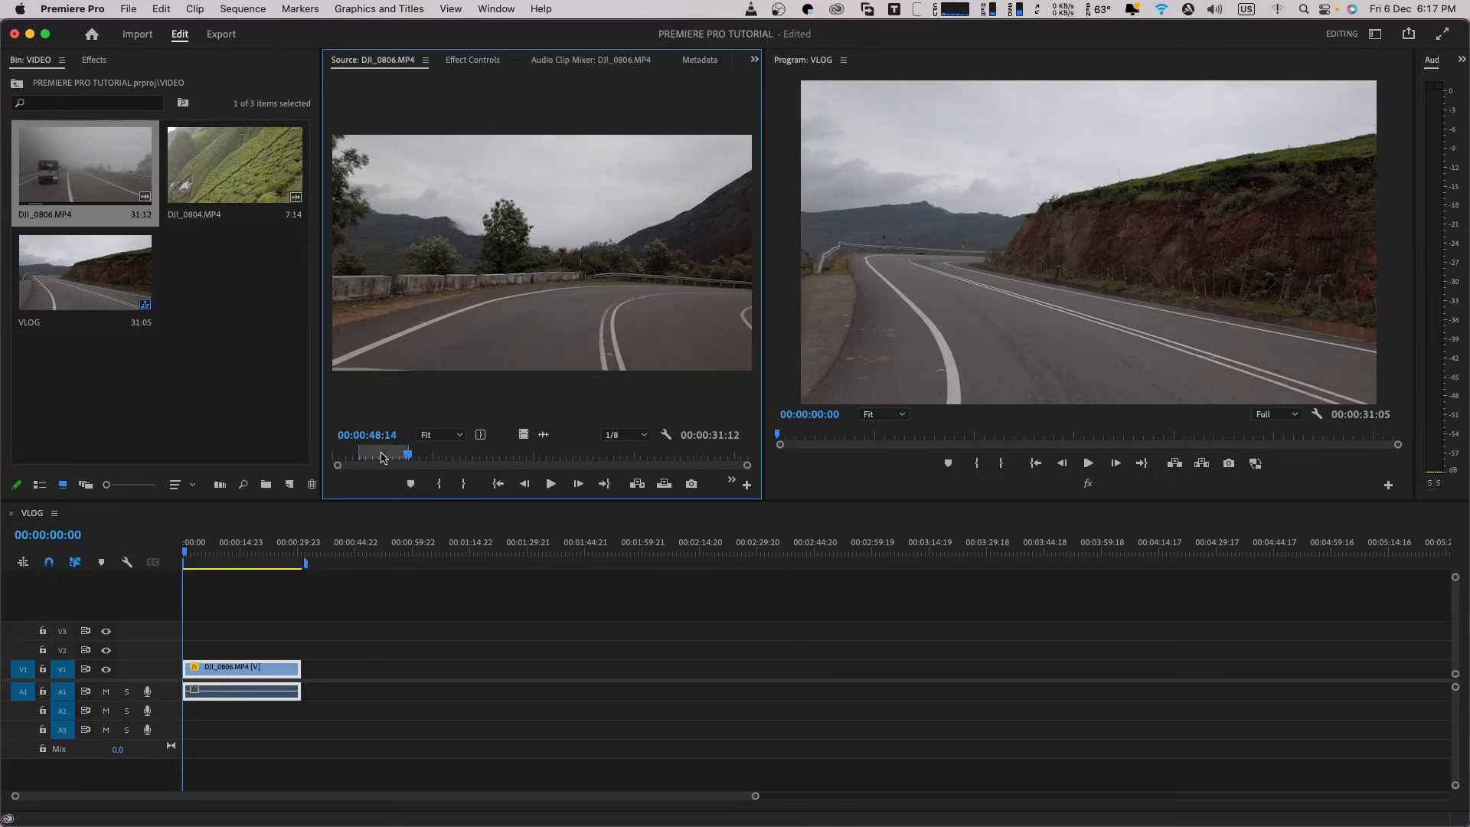
- Clear the source In and Out points and place the whole DJI_0806.MP4 after the first clip on V1 and A1, scrubbing to 00:02:12:06
right_click(382, 457)
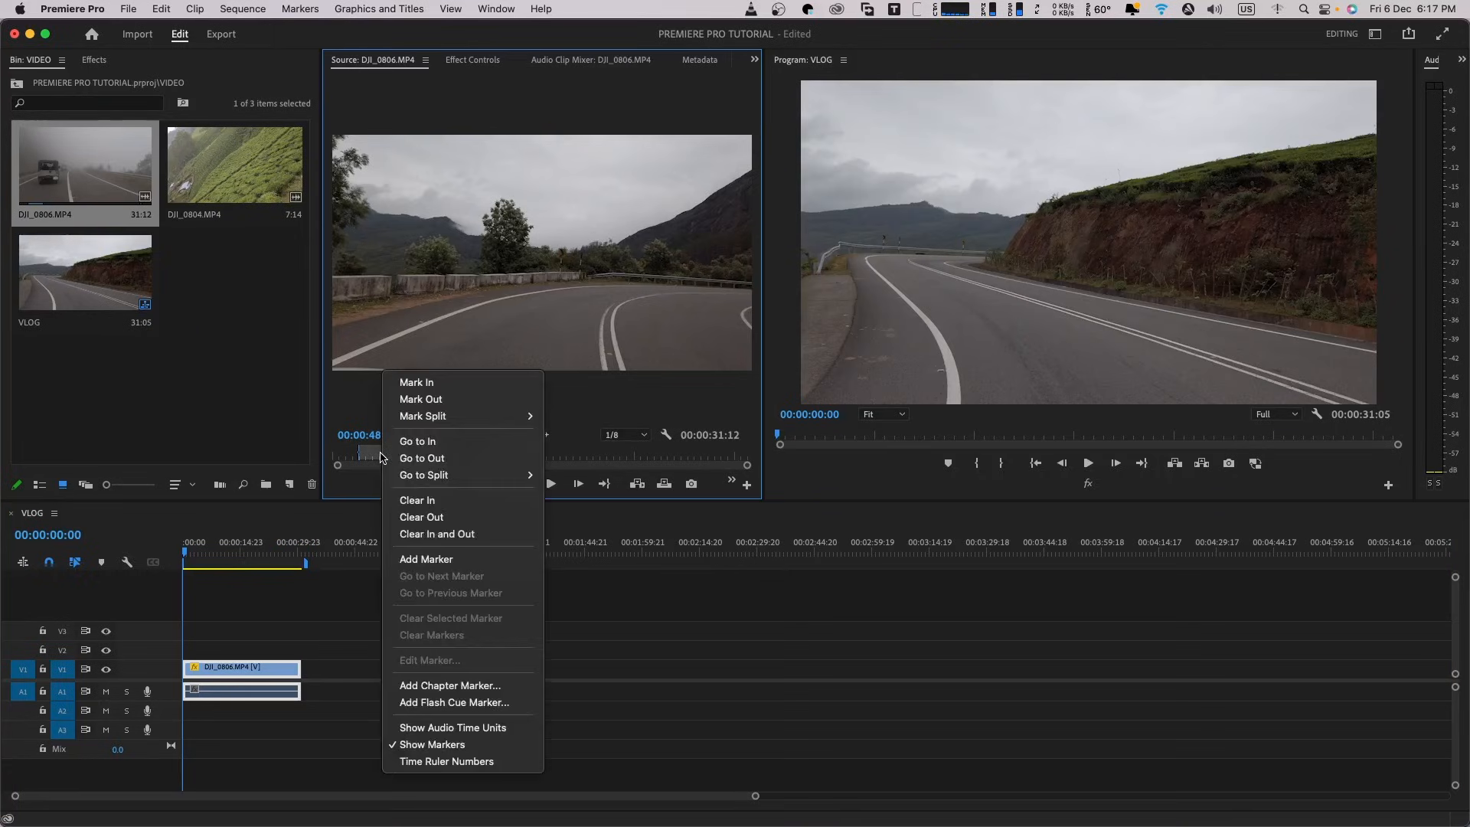
click(437, 534)
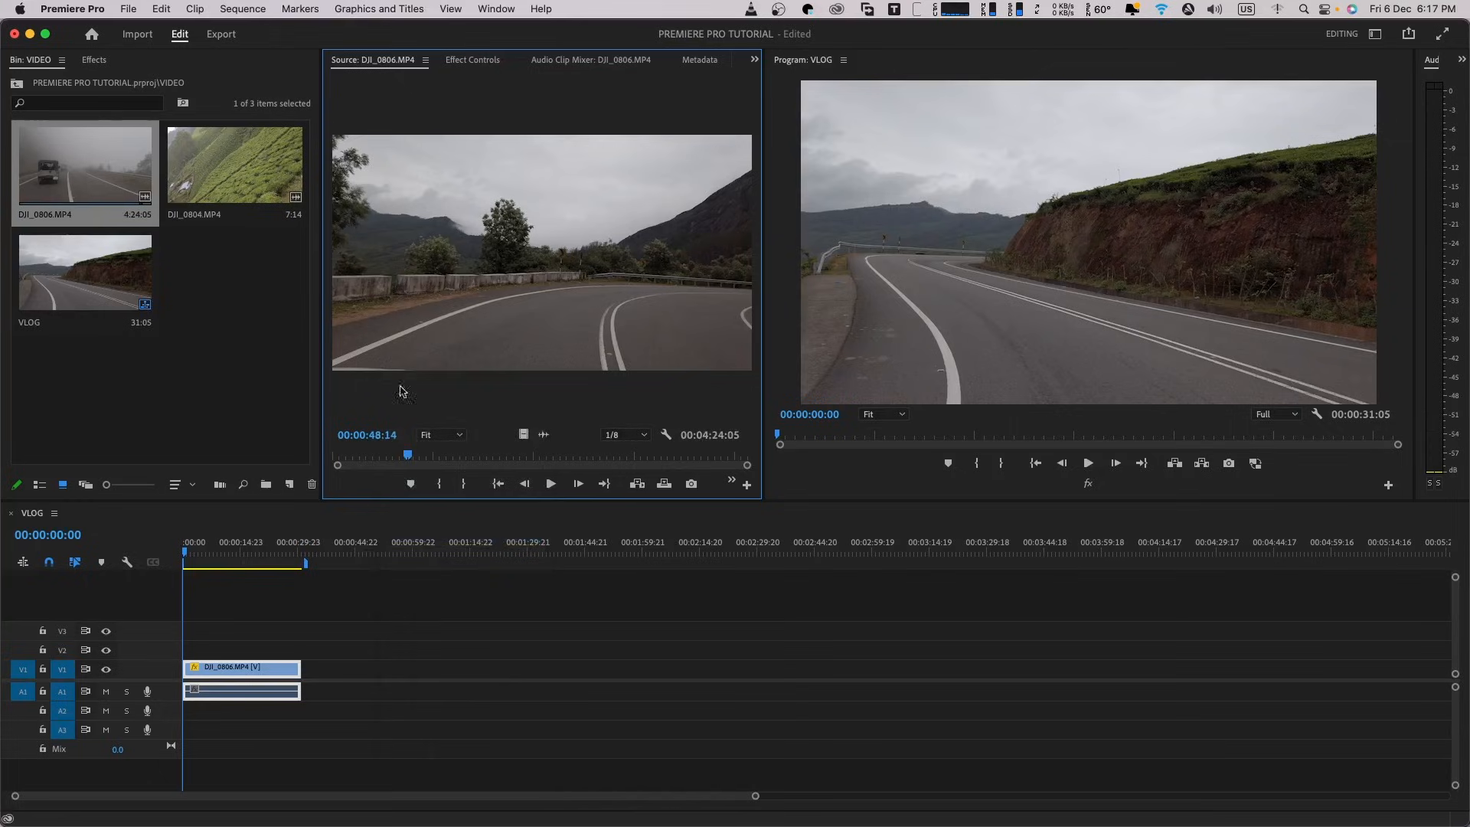
drag(536, 405, 399, 606)
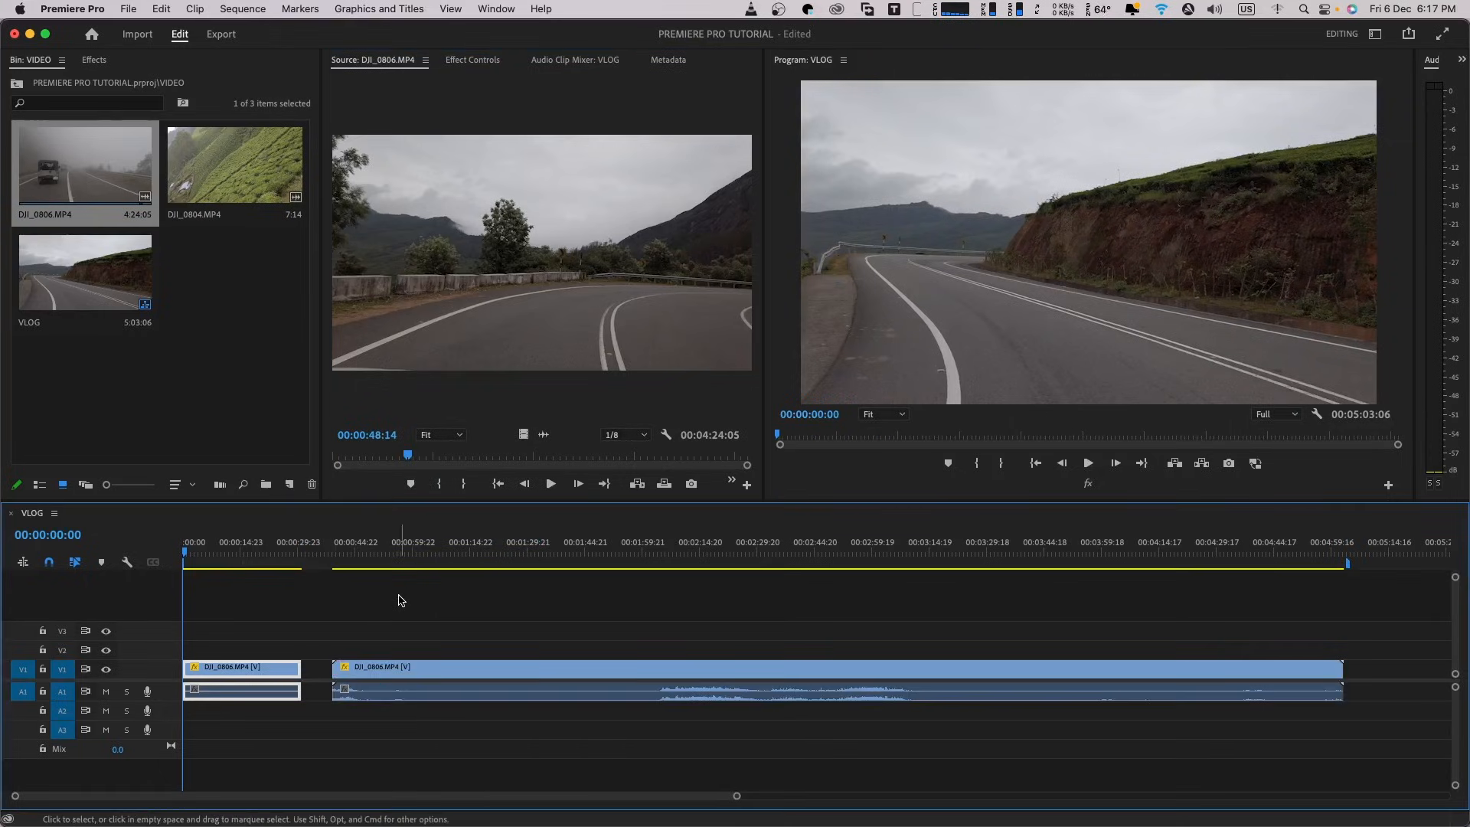
drag(341, 553, 425, 606)
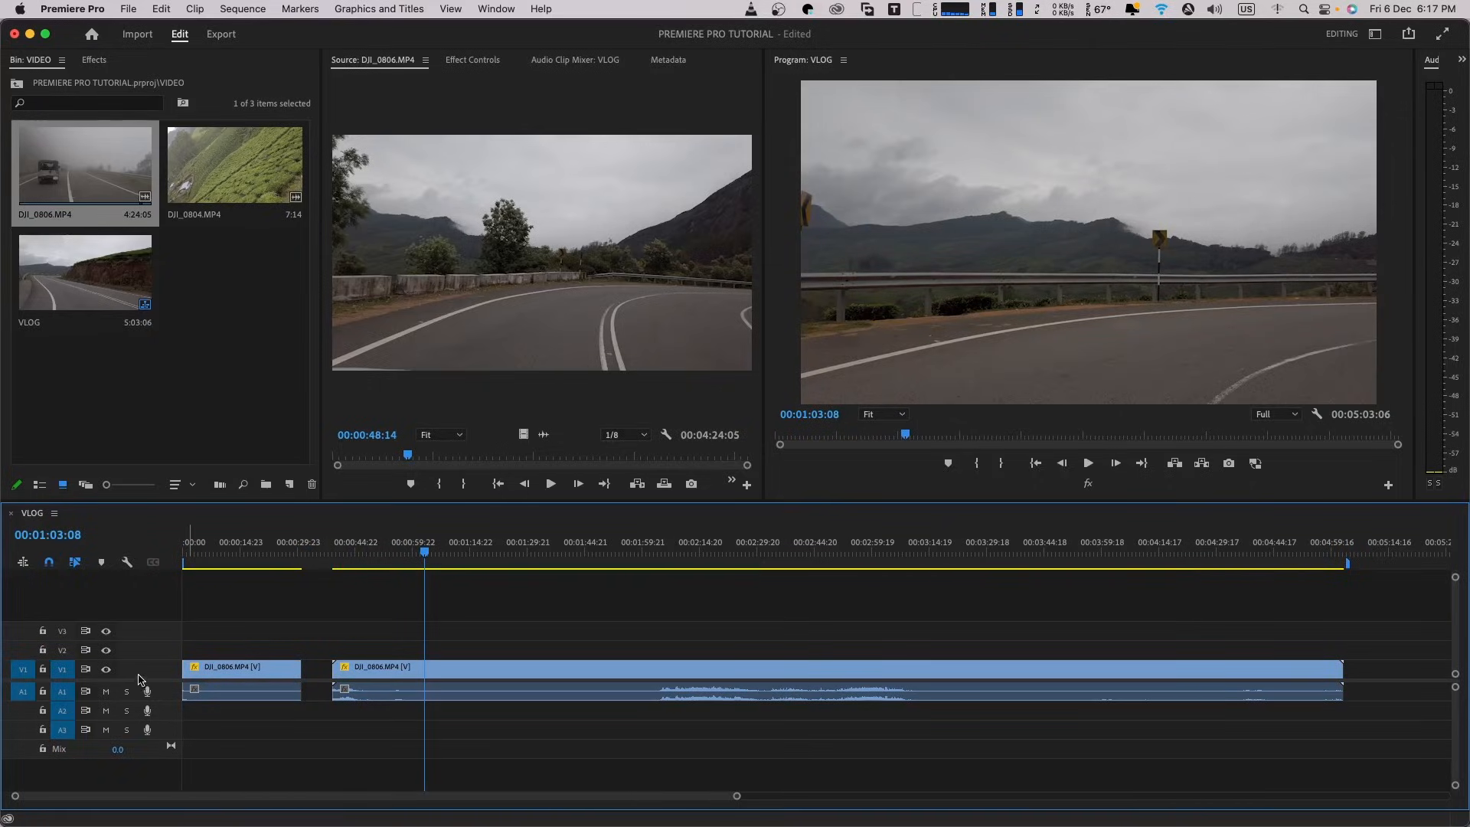
click(664, 557)
drag(665, 558, 691, 572)
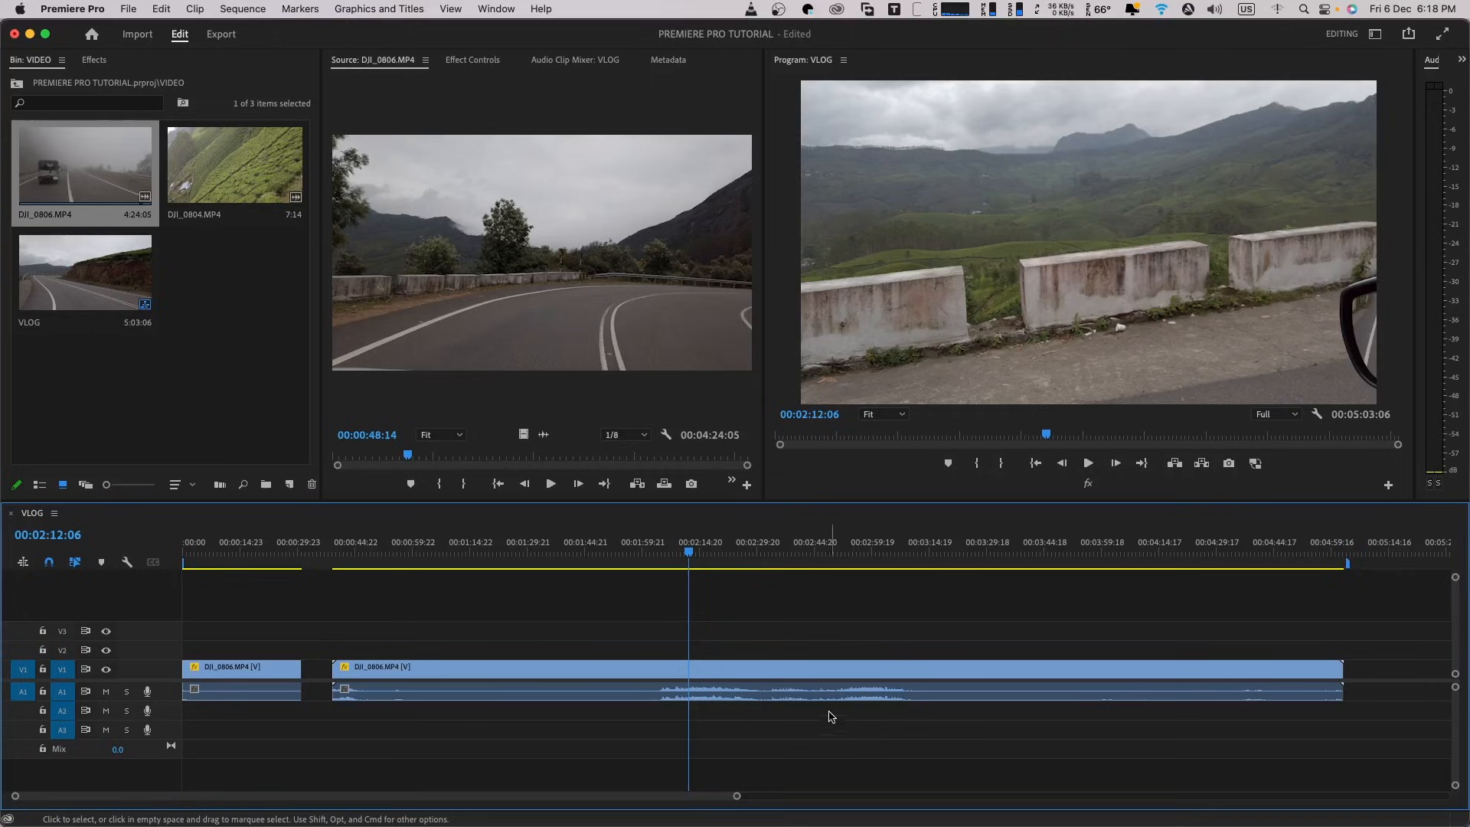
- Unlink the second DJI_0806.MP4 clip's video and audio and move them to V2 and A2
click(770, 676)
right_click(769, 677)
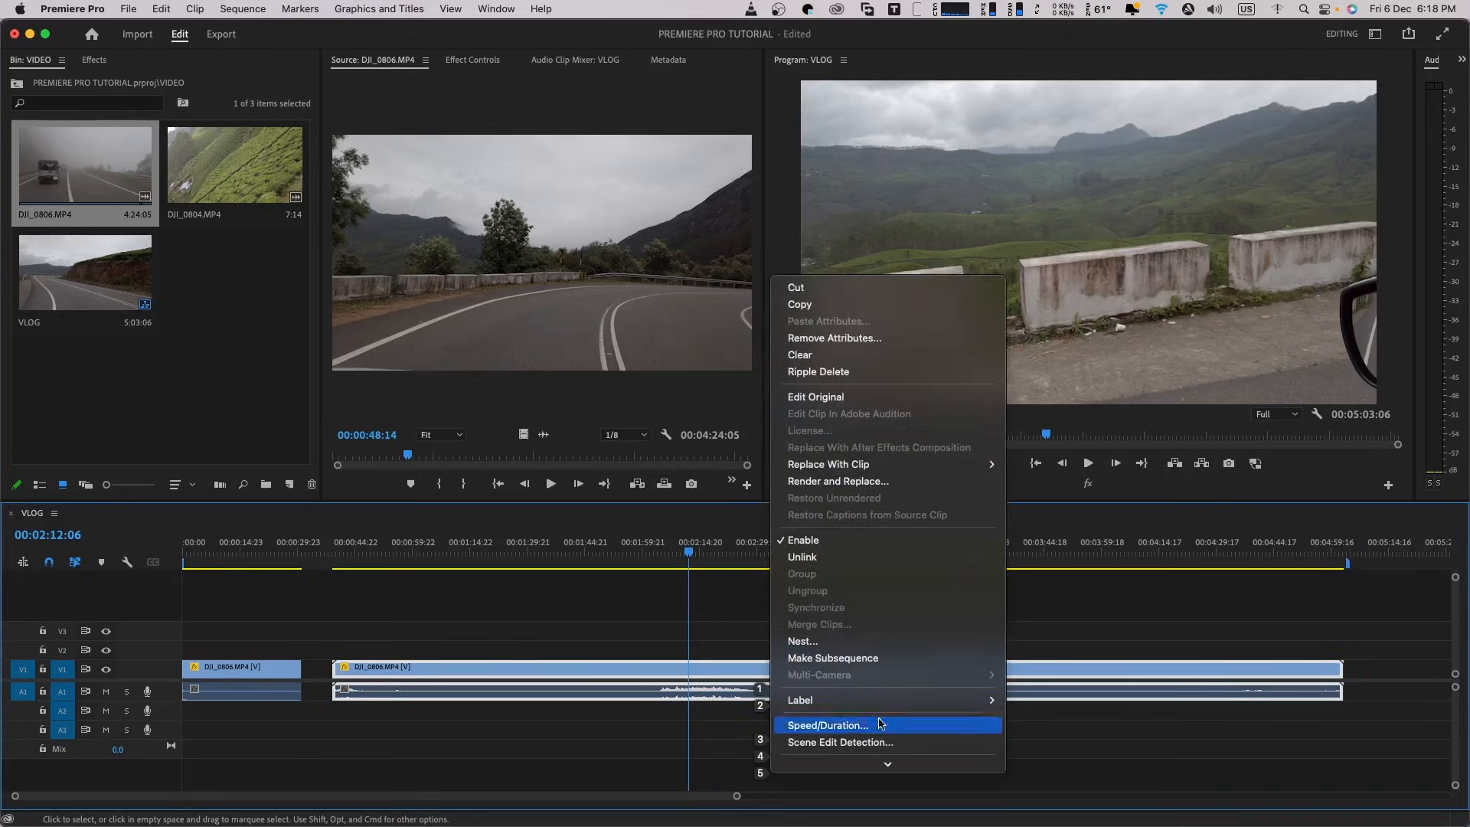
click(830, 561)
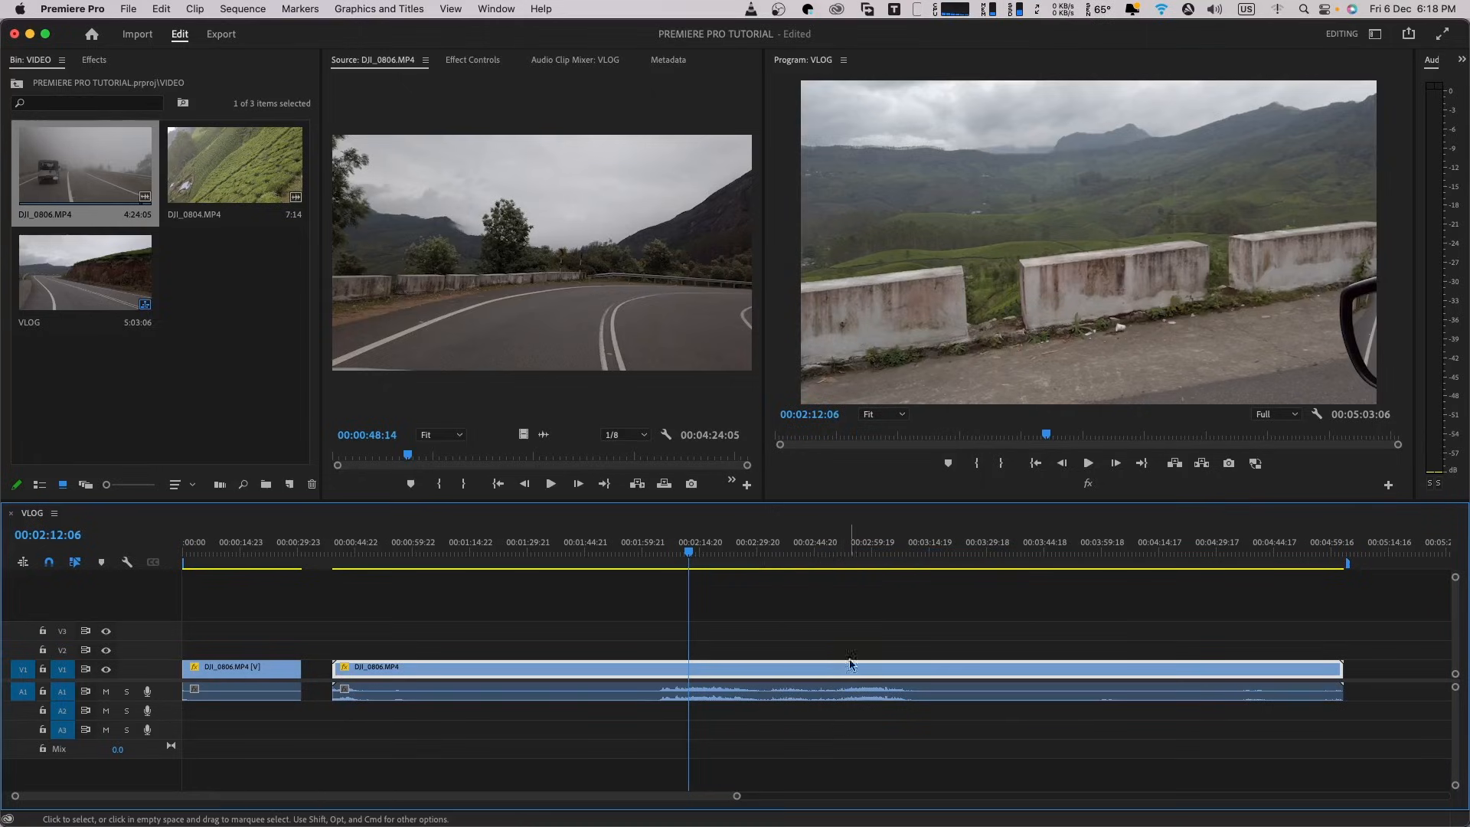
drag(865, 668, 868, 647)
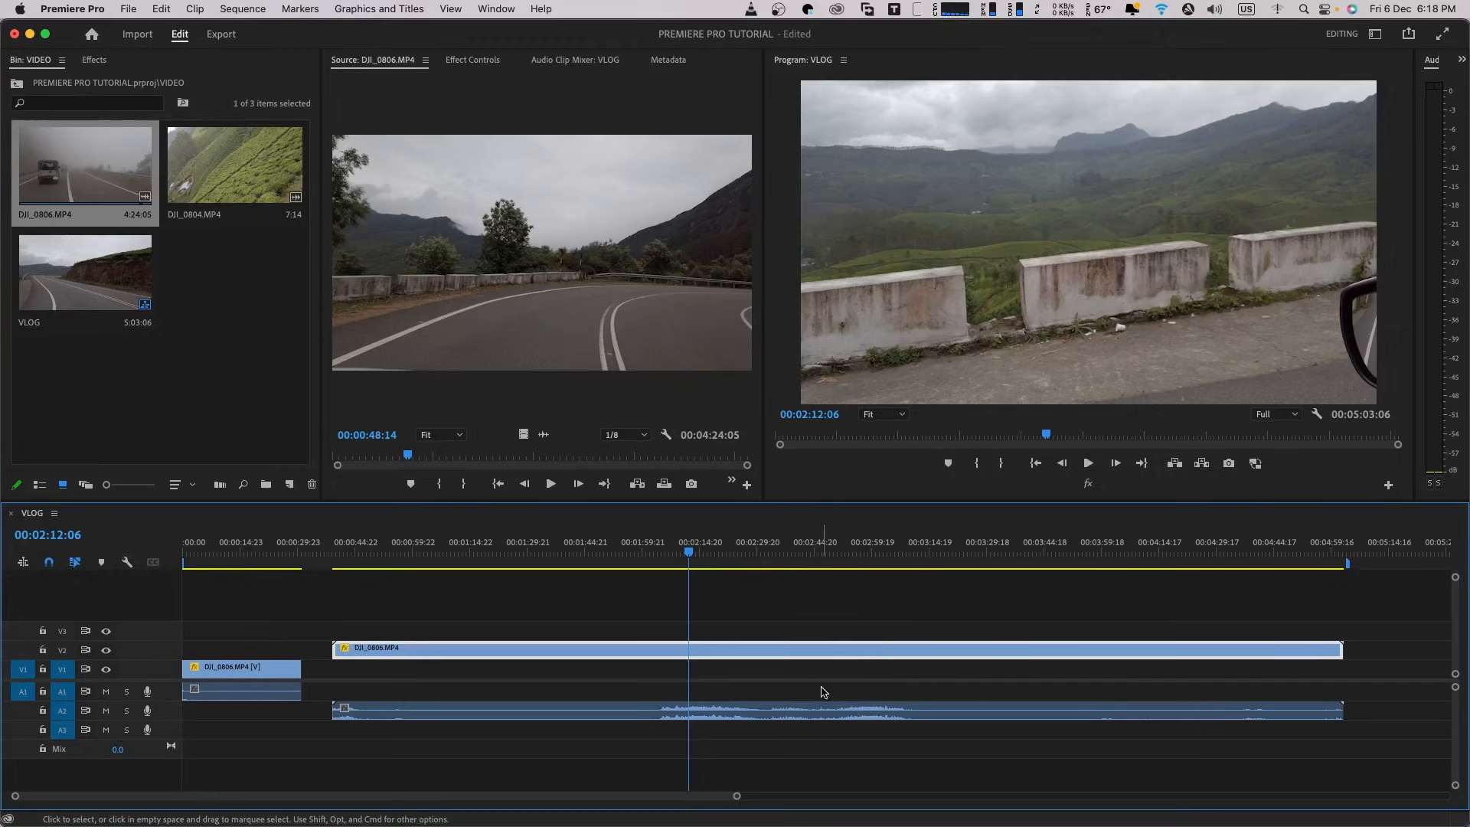
click(867, 714)
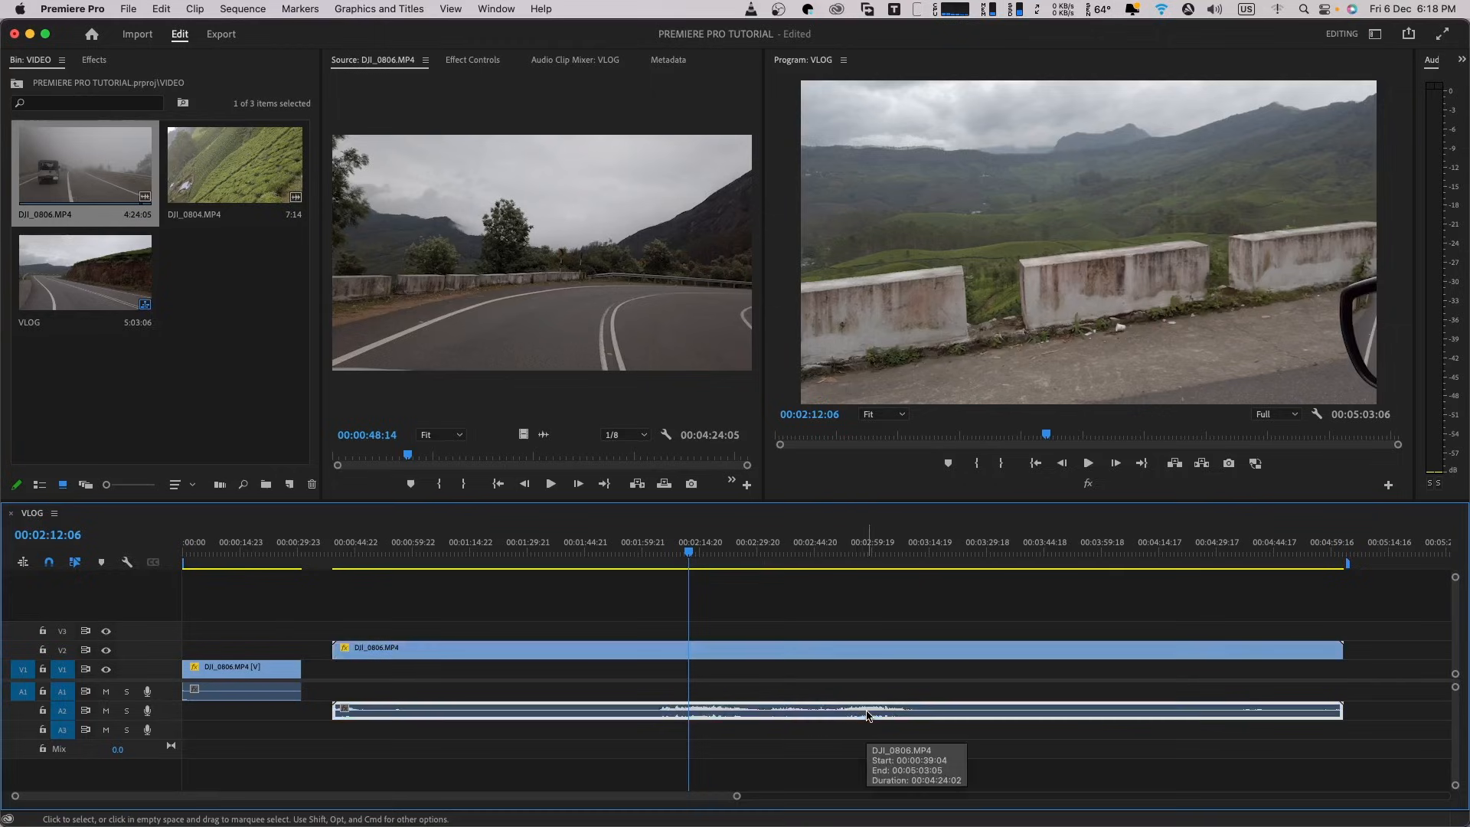
- Delete the unlinked DJI_0806.MP4 video and audio on V2 and A2 from the sequence
drag(867, 715, 874, 673)
drag(692, 553, 604, 586)
key(Delete)
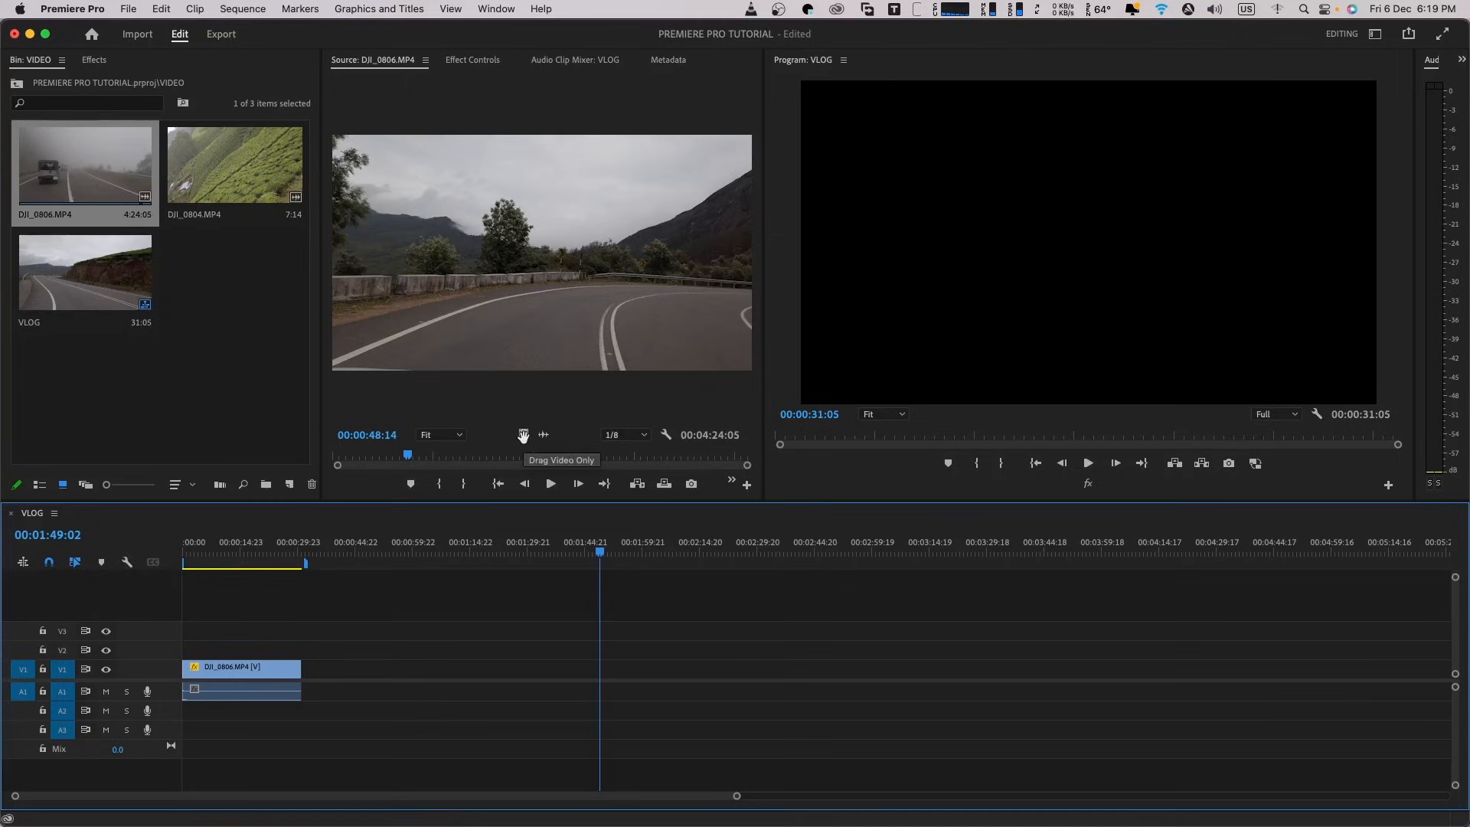
- Place only the video of DJI_0806.MP4 in the VLOG sequence and delete that clip again
drag(522, 435, 620, 667)
drag(620, 570, 607, 598)
key(Delete)
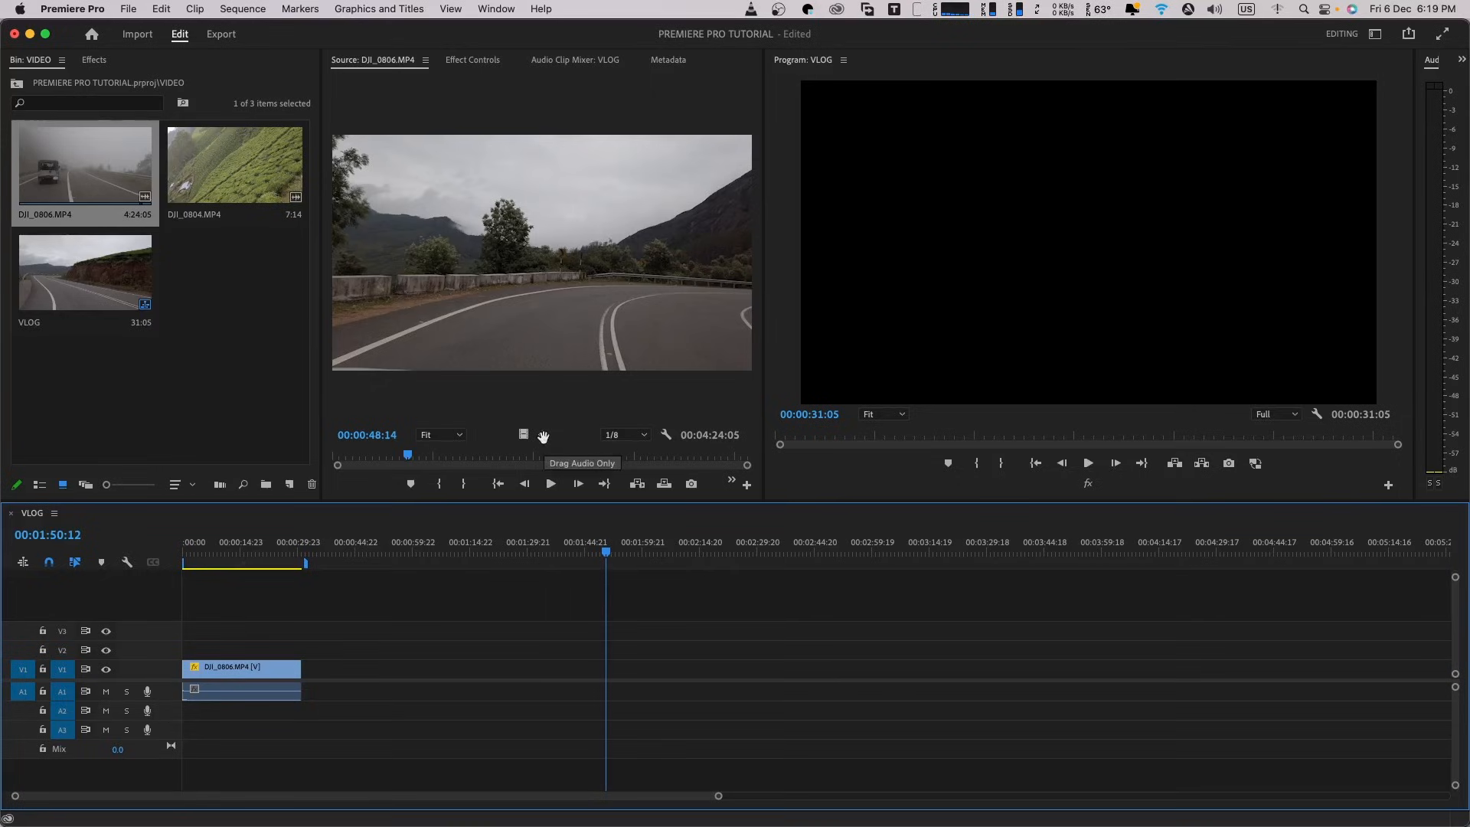
- Place only the audio of DJI_0806.MP4 on A1 after the first clip, and undo the edits until the VLOG sequence is empty
drag(543, 437, 521, 569)
drag(849, 568, 813, 568)
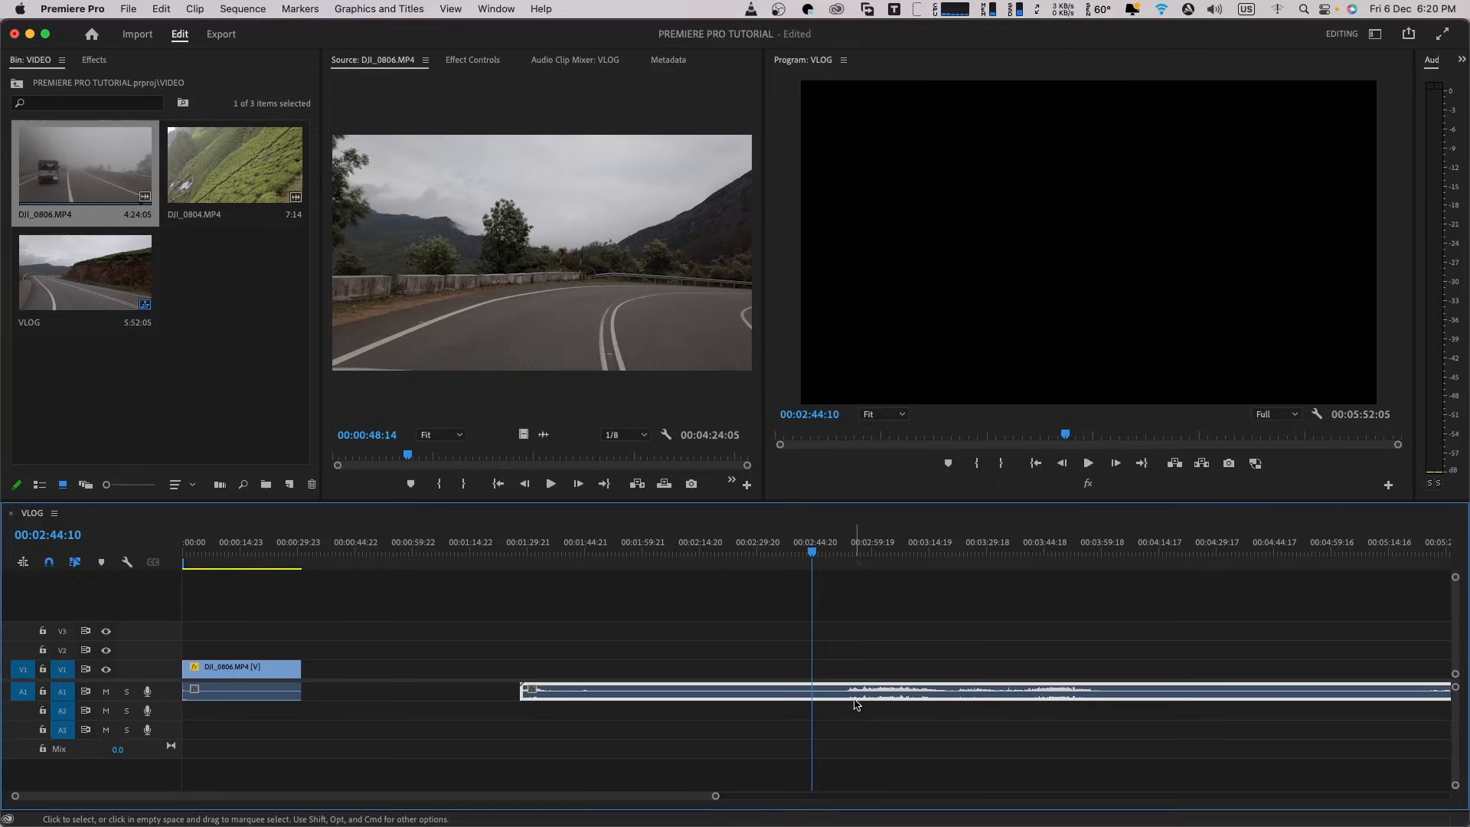
key(super+z)
key(super+z)
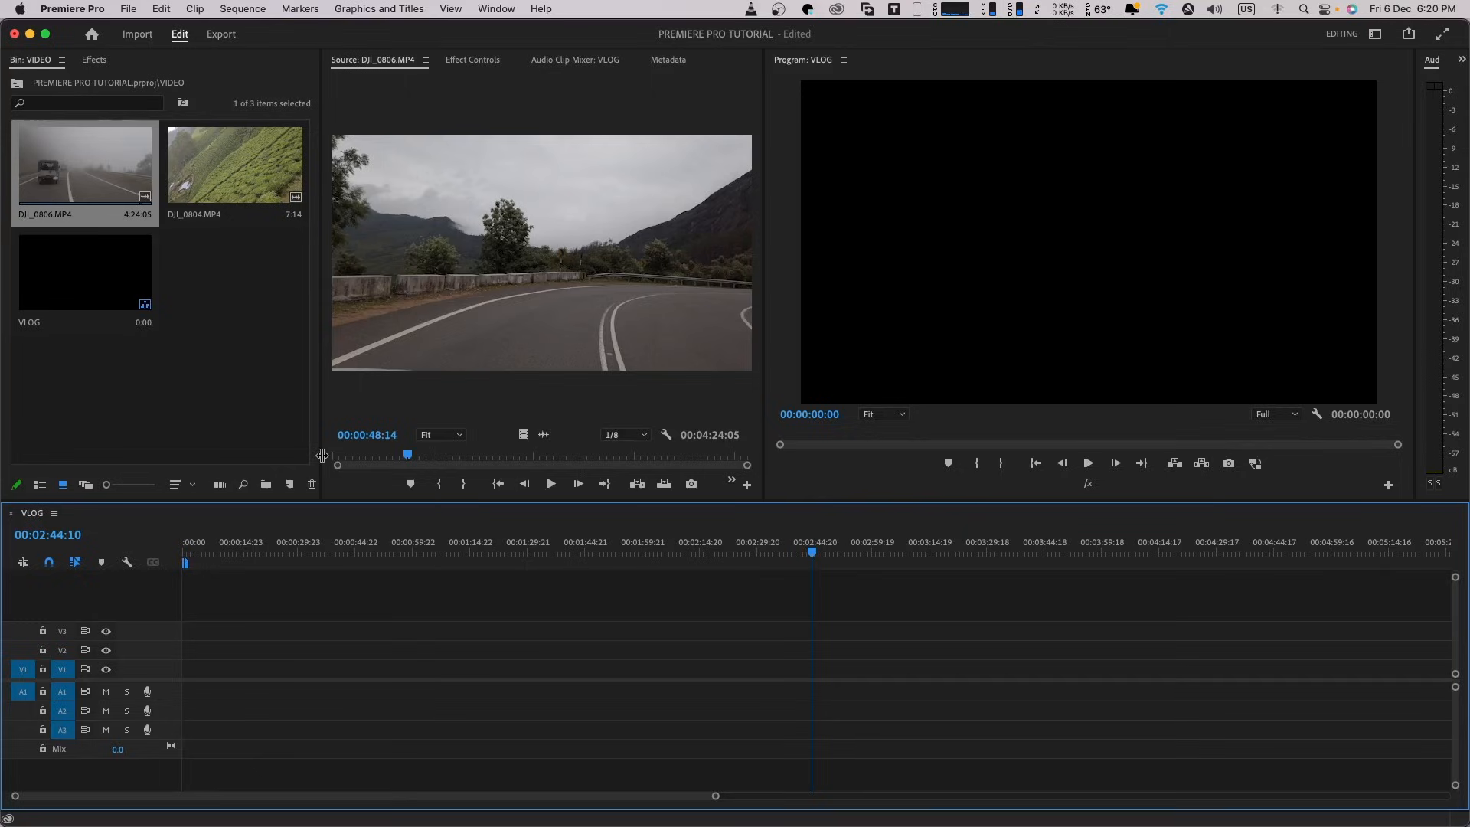
- Mark the In point at 00:00:41:25 and the Out point at 00:00:57:59 on DJI_0806.MP4 in the Source Monitor
drag(380, 462, 396, 462)
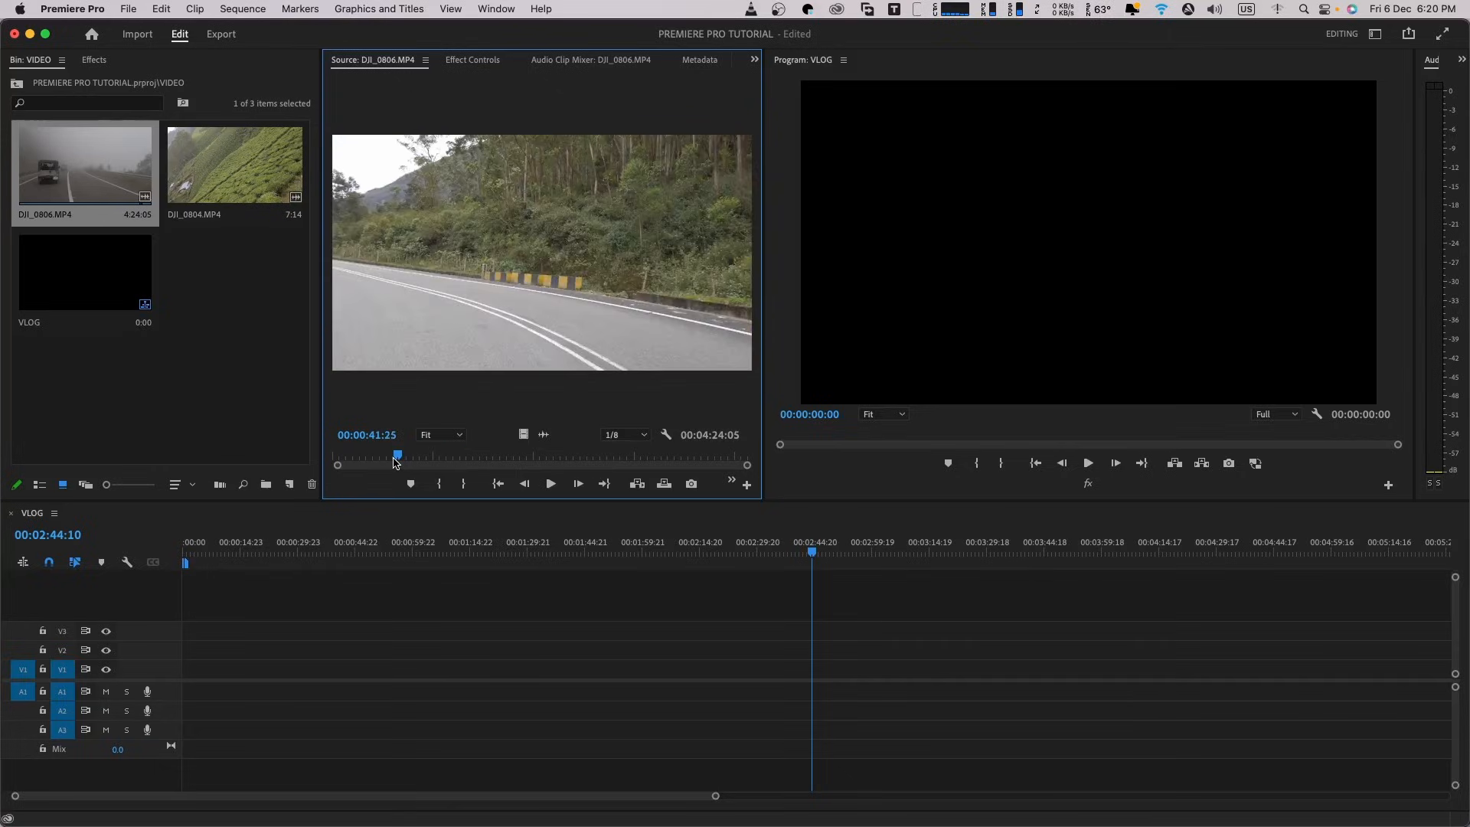
key(i)
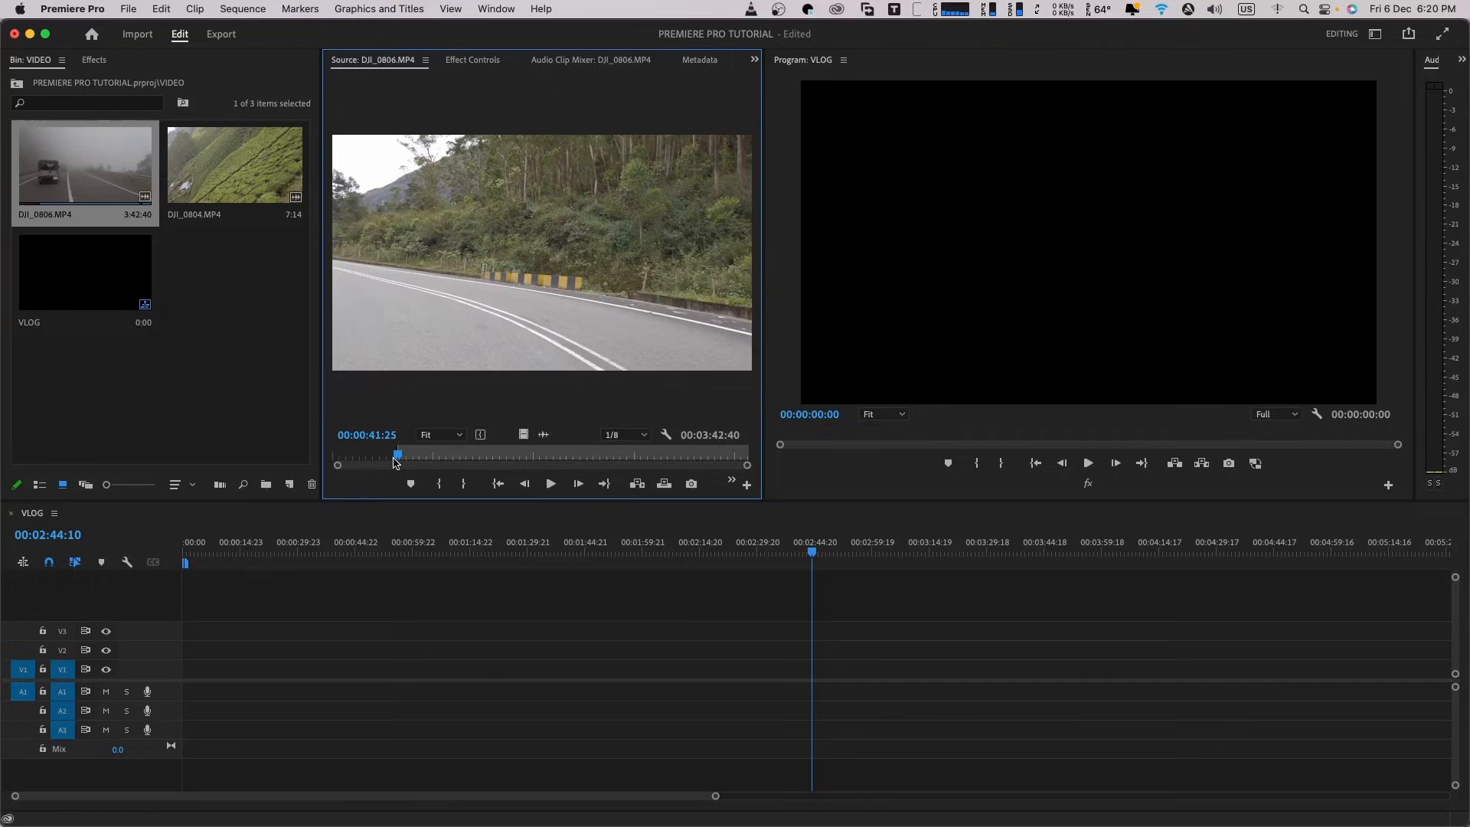
drag(396, 462, 423, 466)
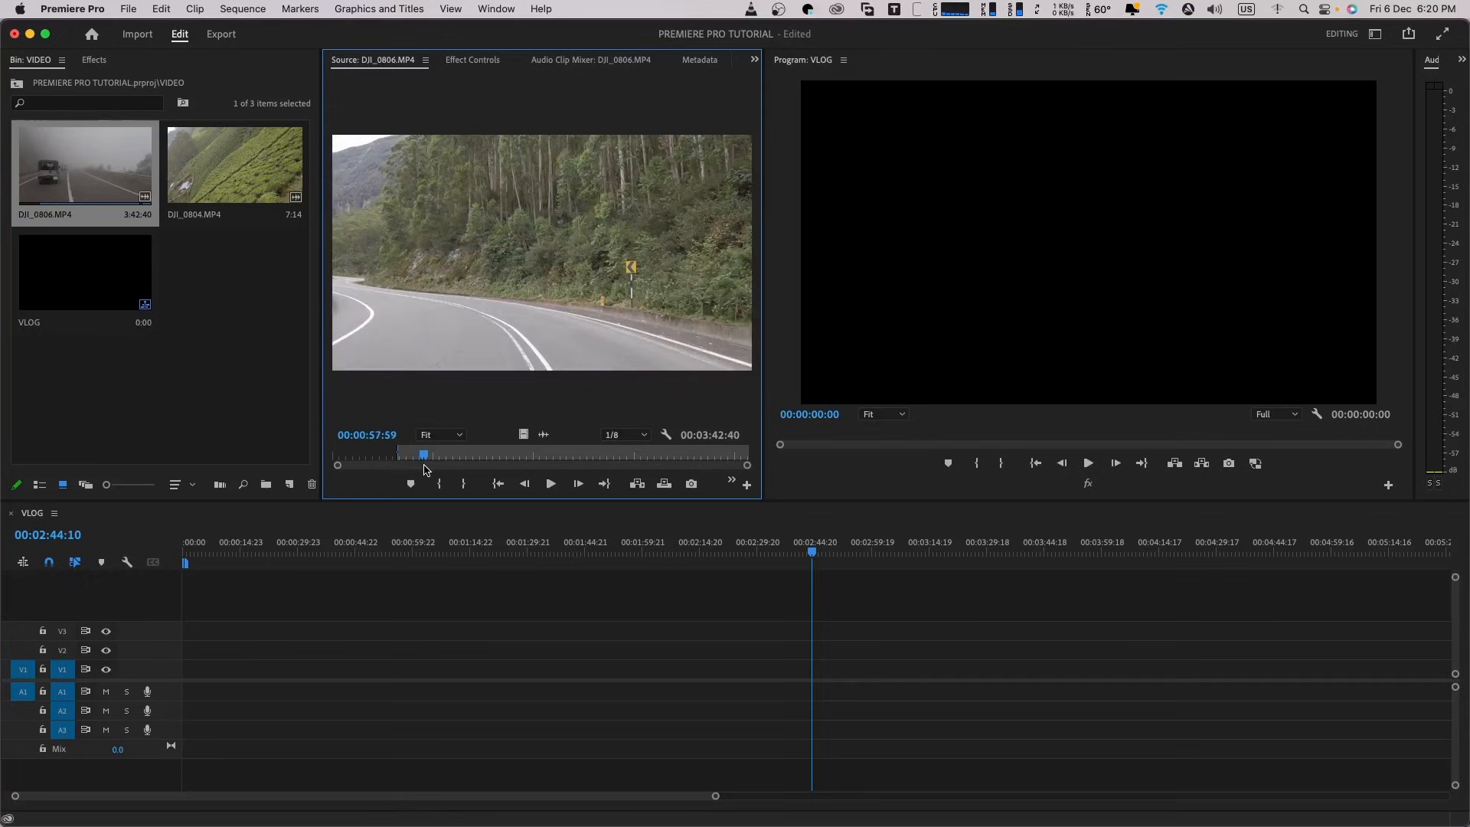
key(o)
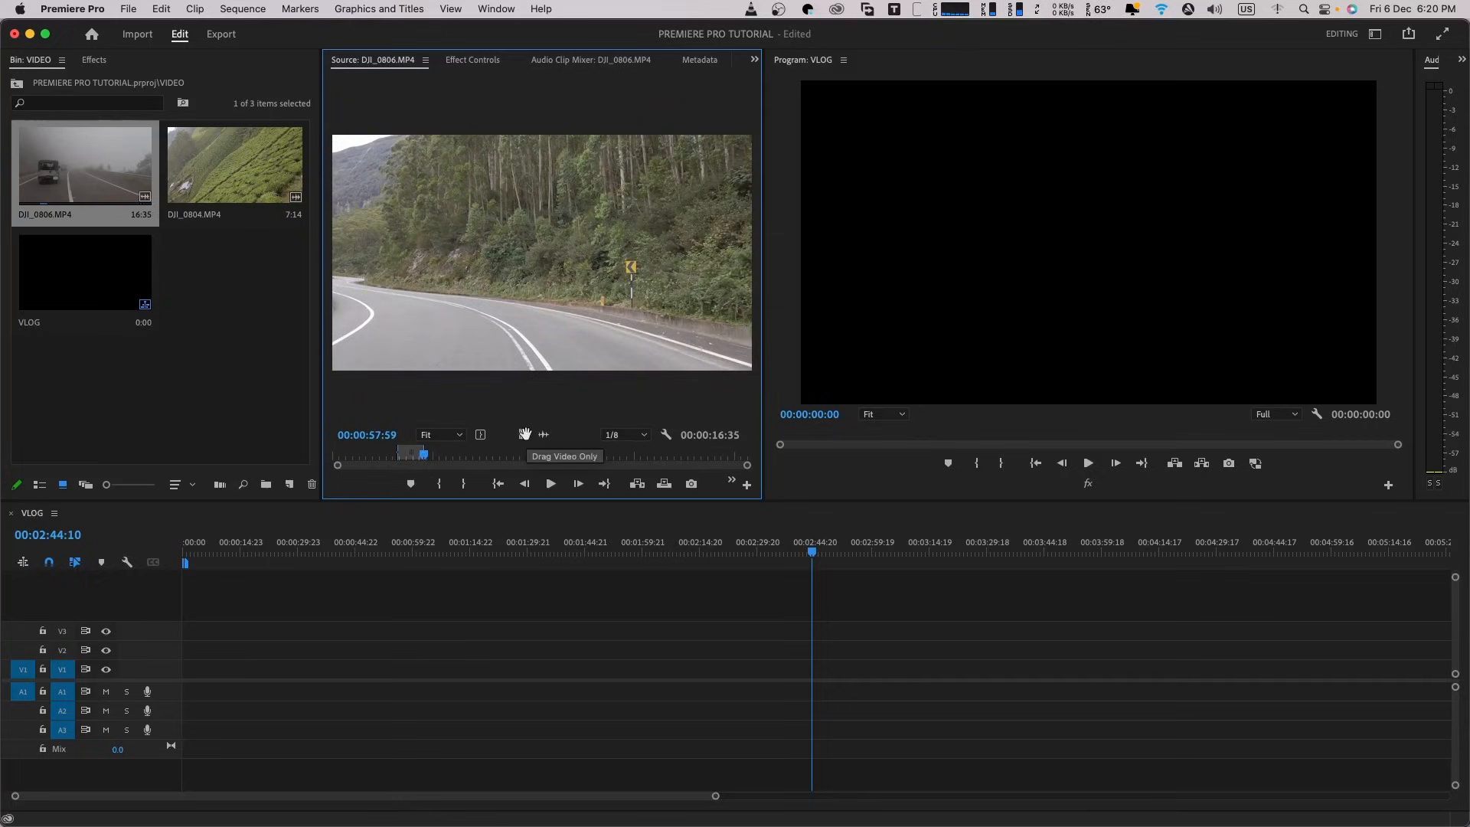
- Place only the video of the marked range at the start of V1, keeping the existing sequence settings, and play it
drag(524, 434, 184, 677)
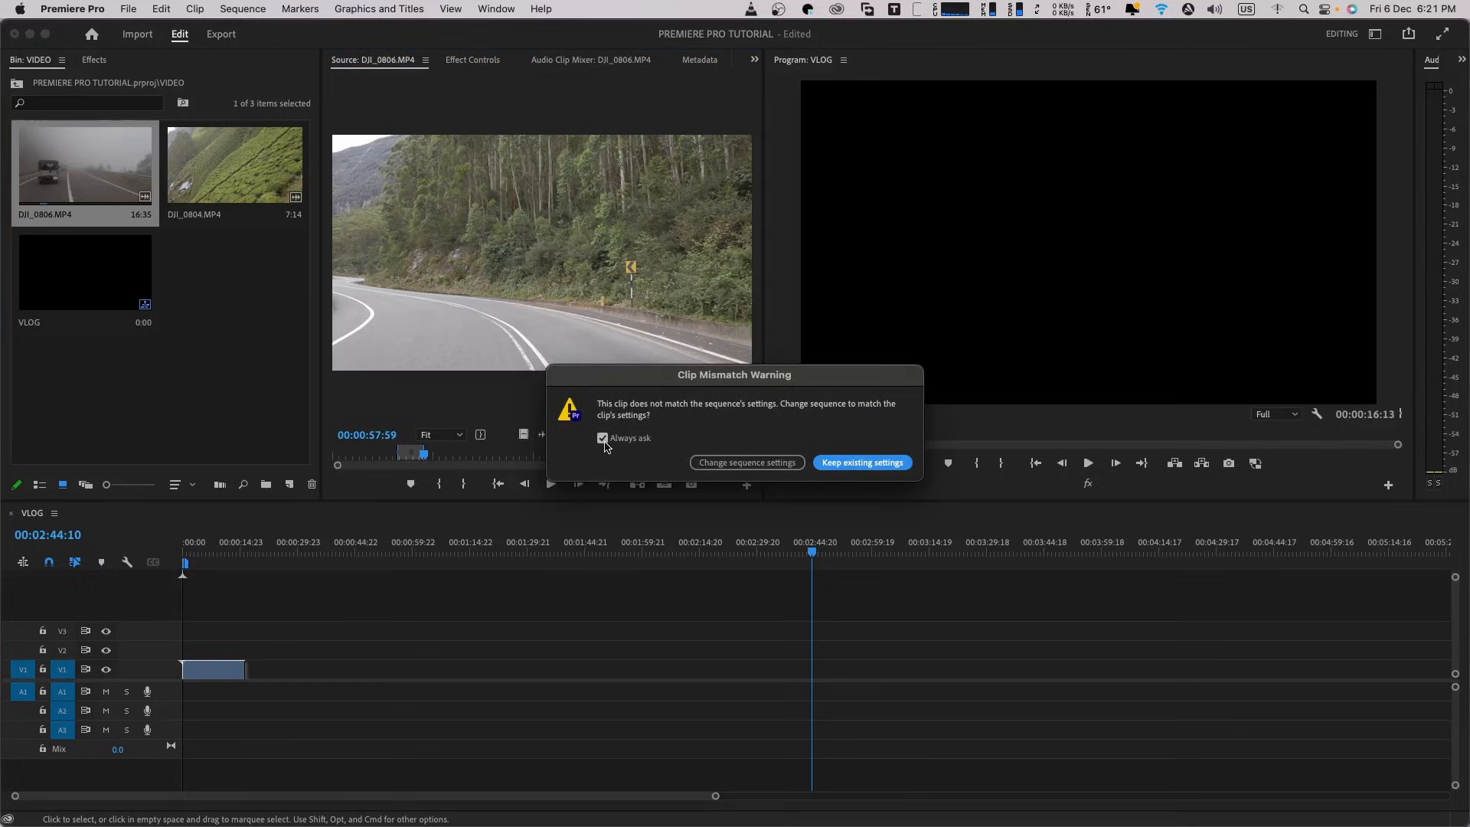
click(862, 462)
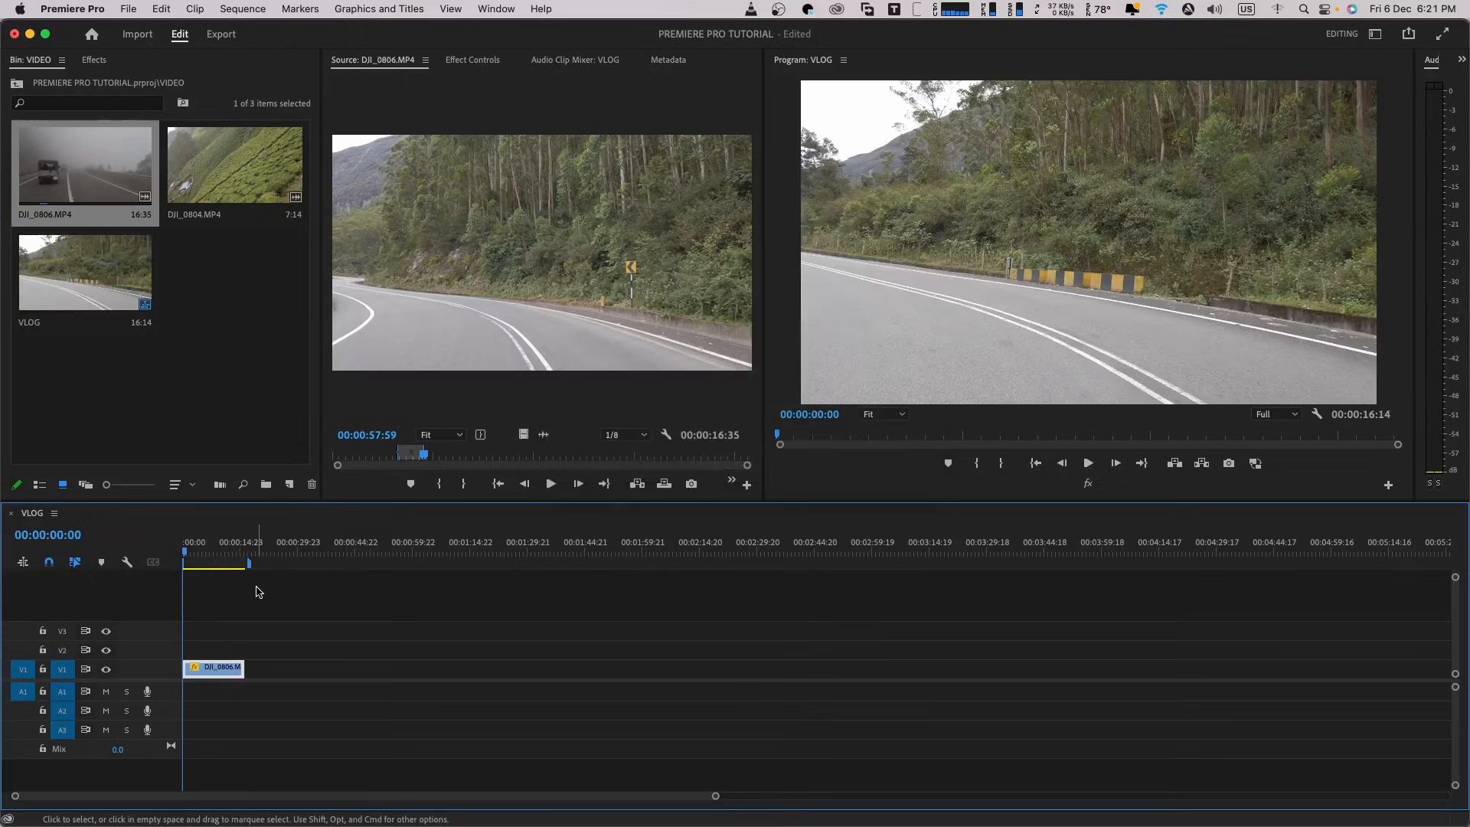
key(space)
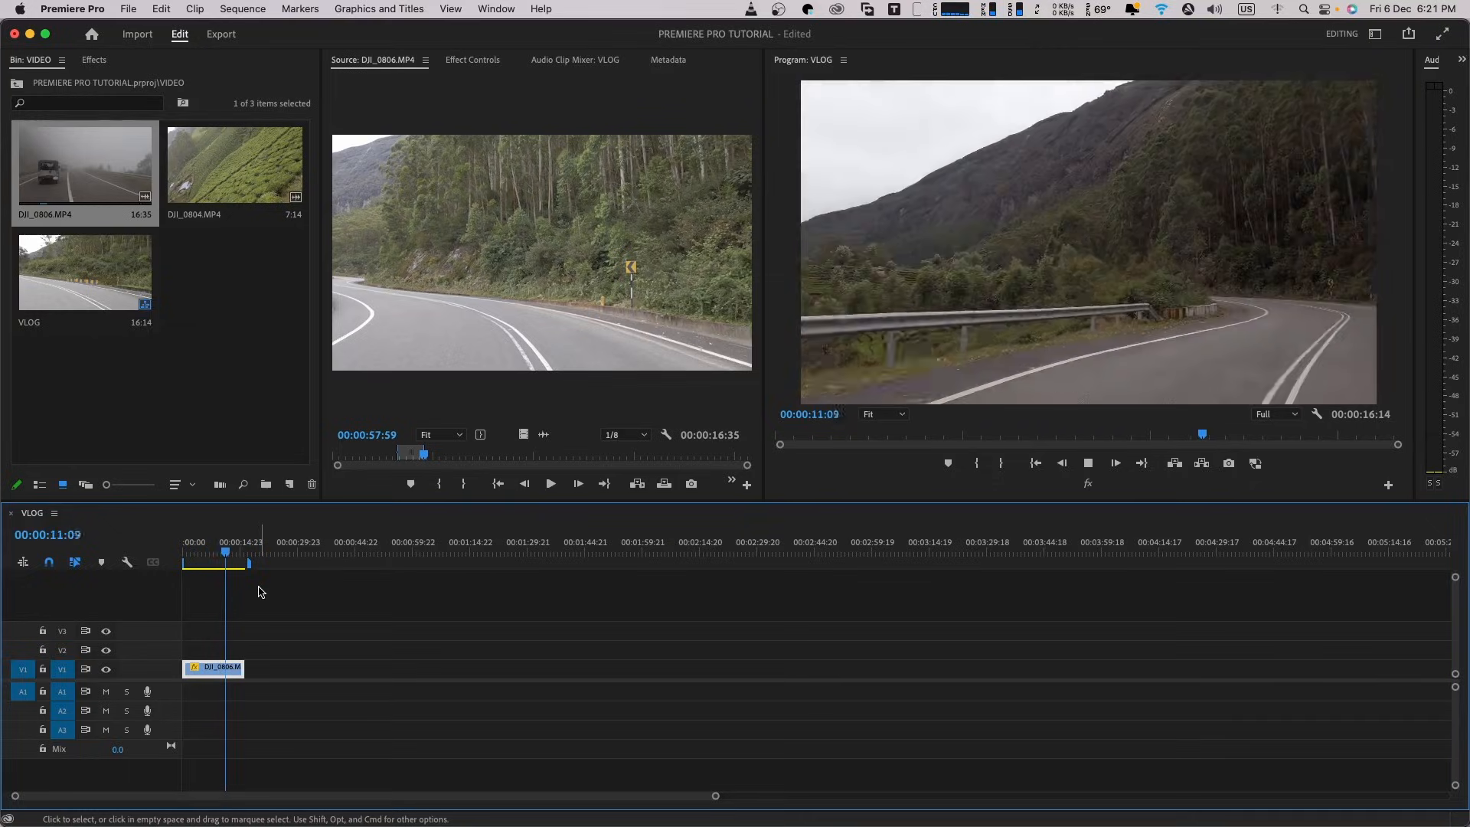
- Mark a second source range of DJI_0806.MP4 with the In point at 00:01:33:33 and the Out point at 00:01:43:47
click(483, 463)
drag(484, 467, 482, 468)
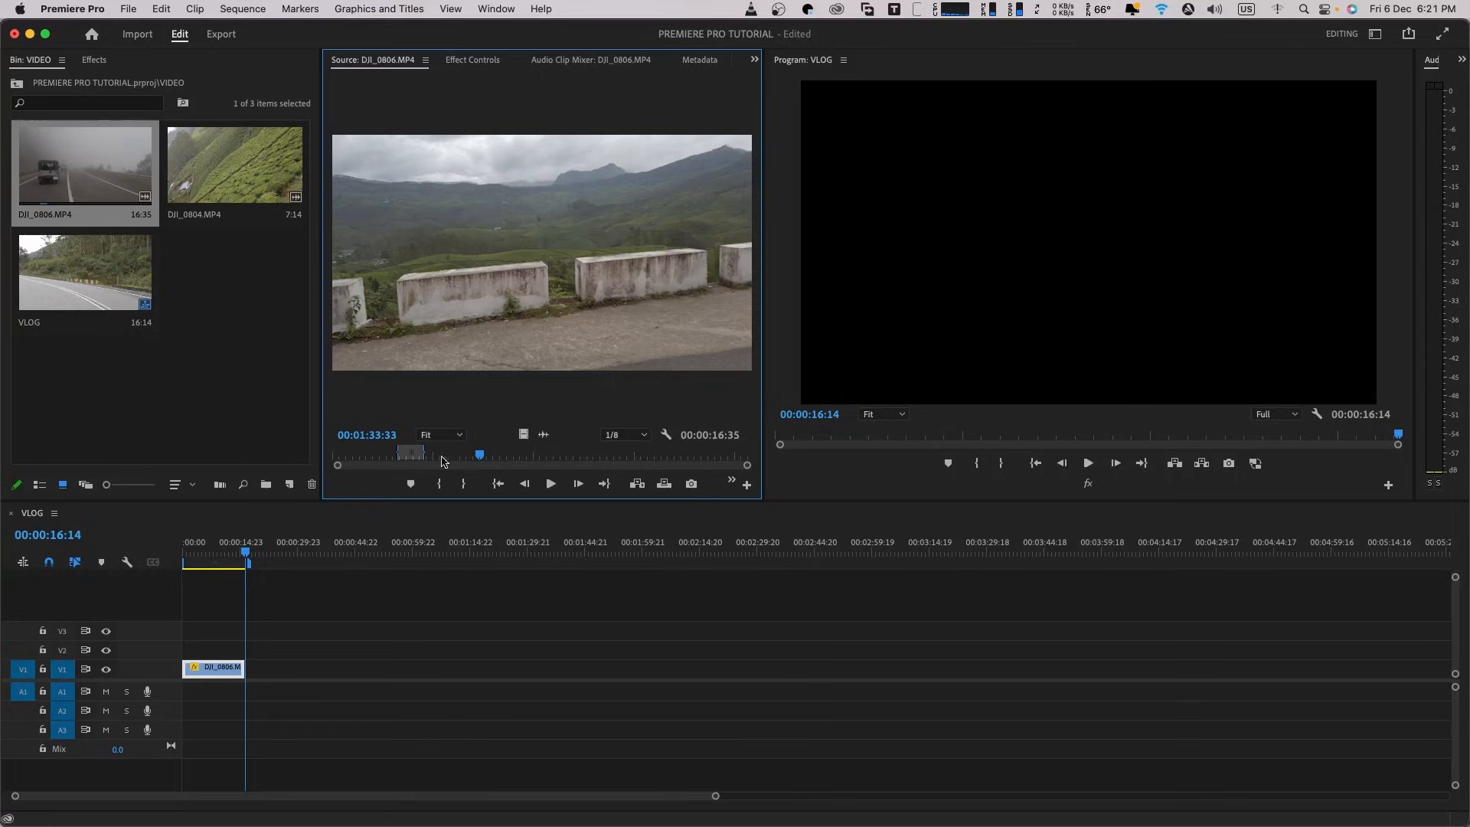
key(i)
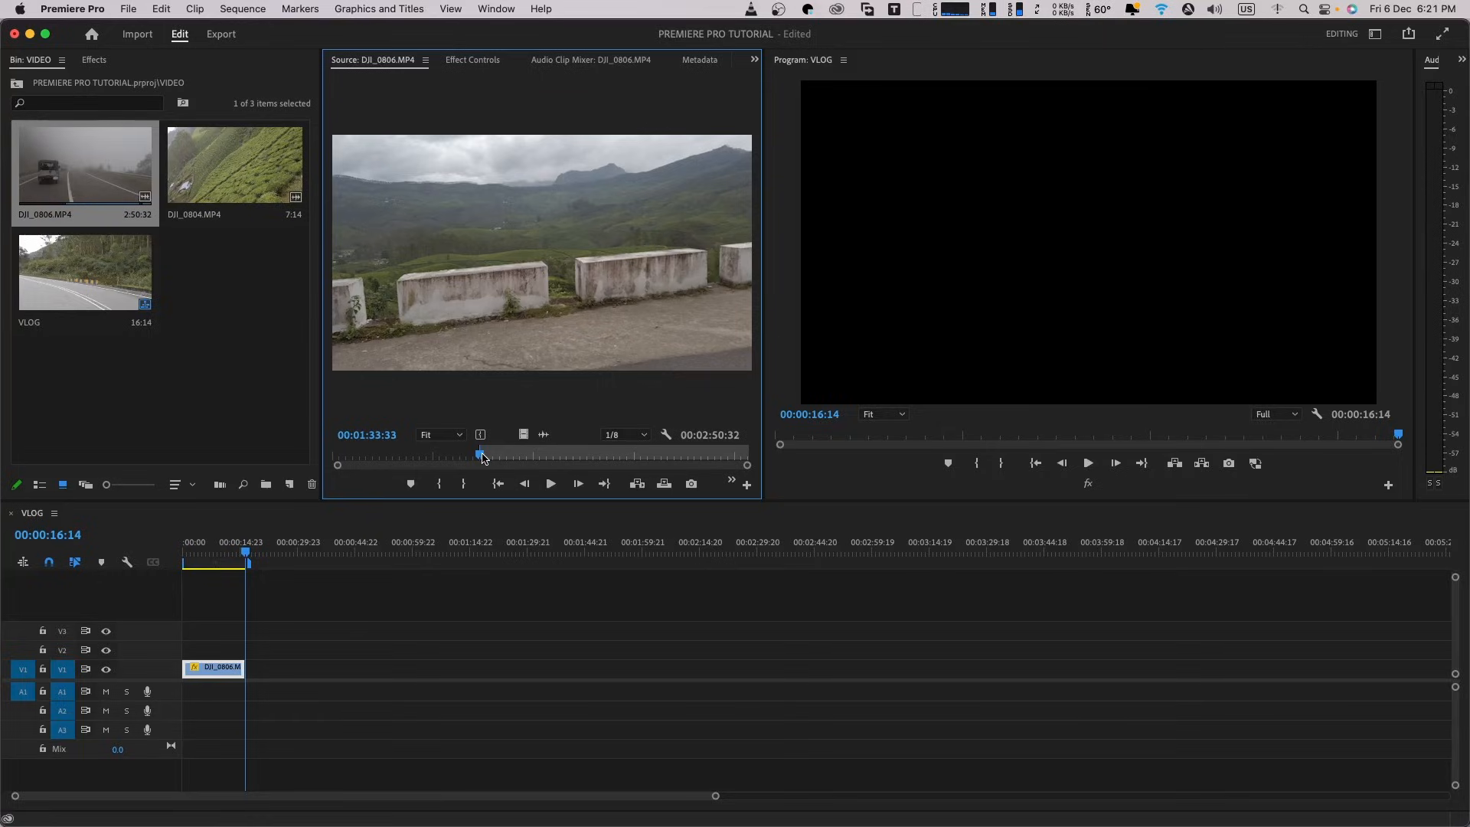
drag(483, 458, 498, 462)
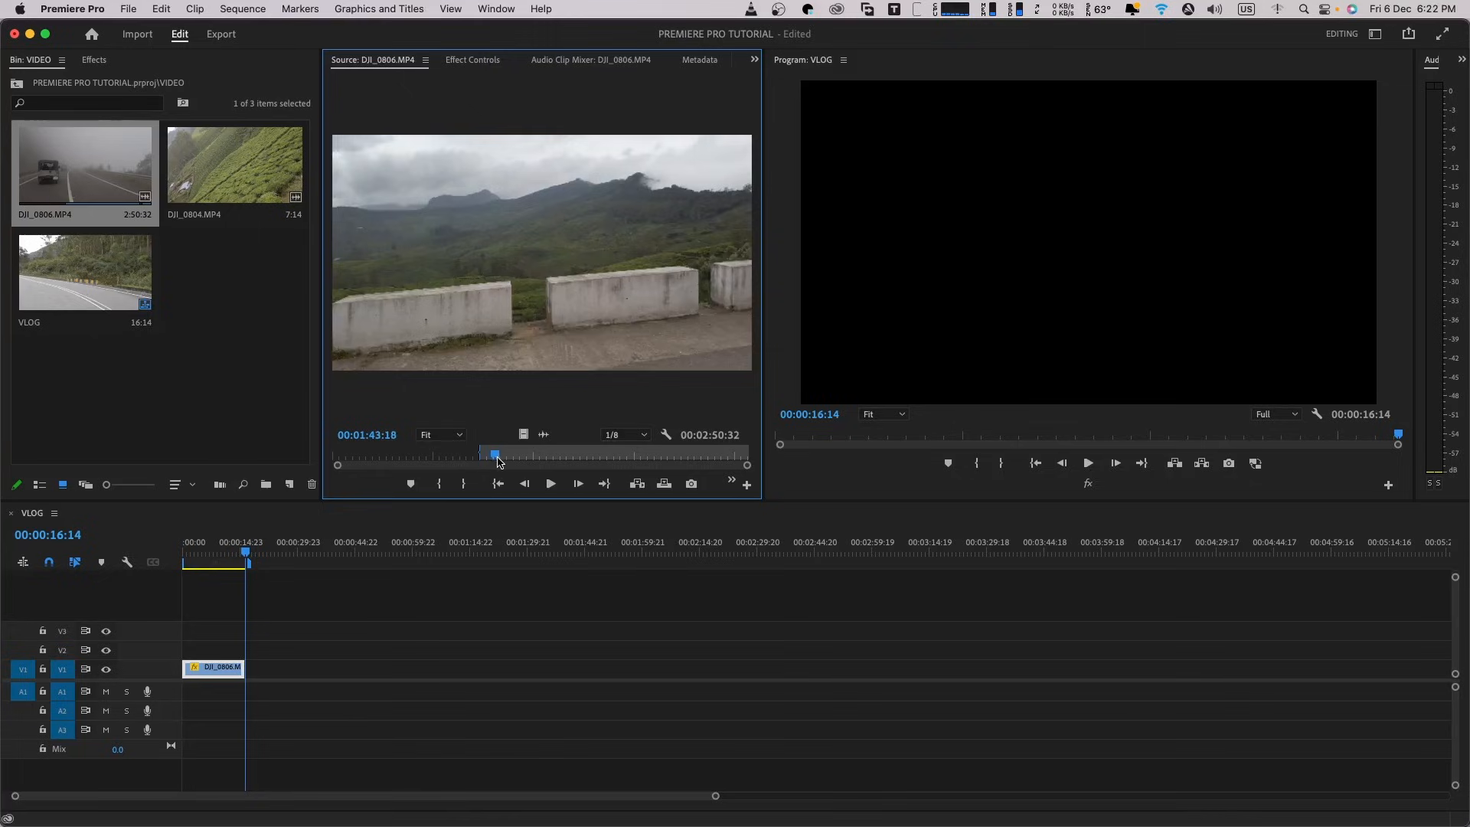
key(o)
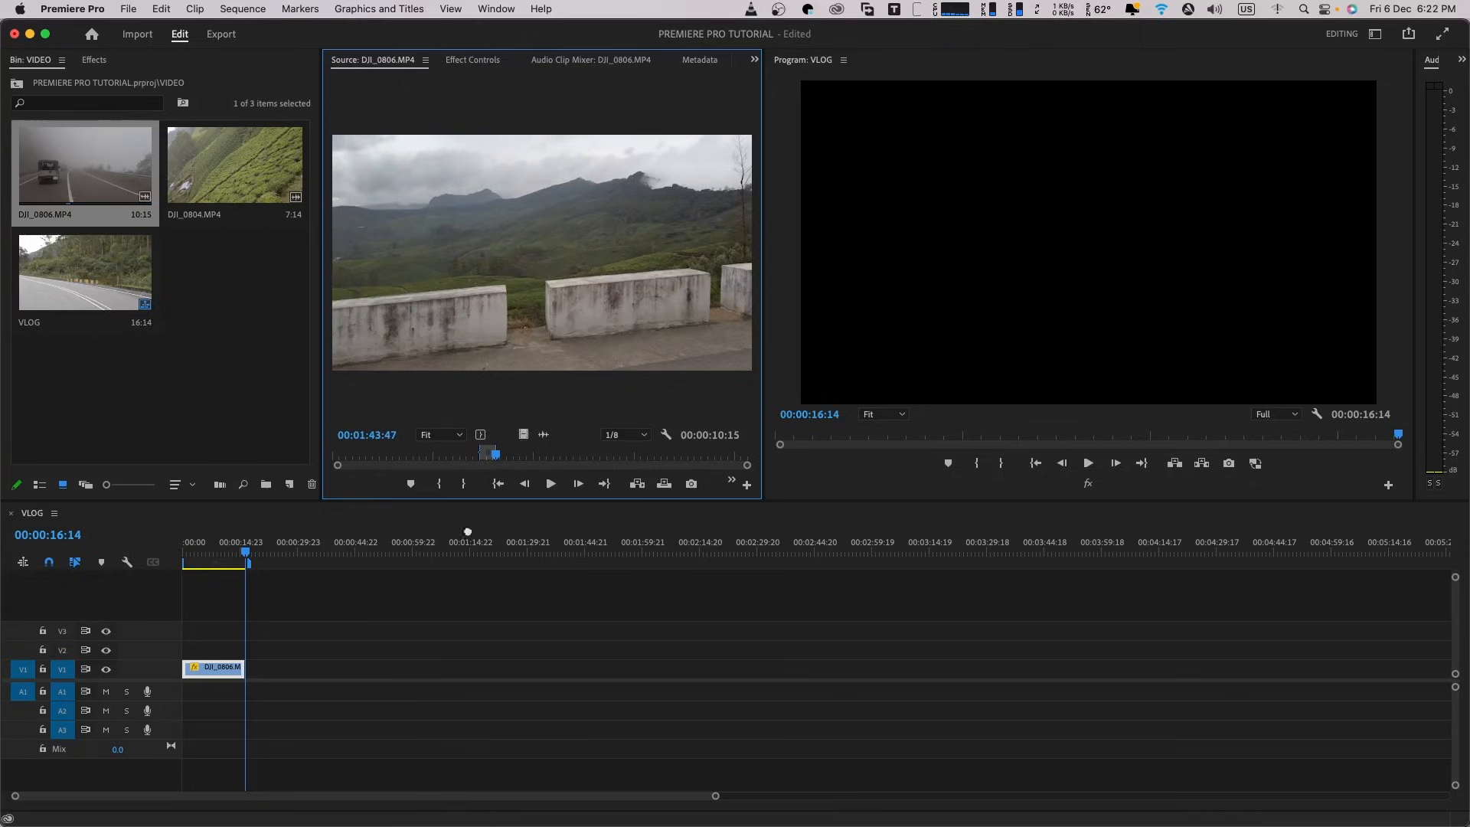
- Place only the video of the second range directly after the first clip on V1 and play the sequence from 00:00:14:04
drag(467, 530, 257, 670)
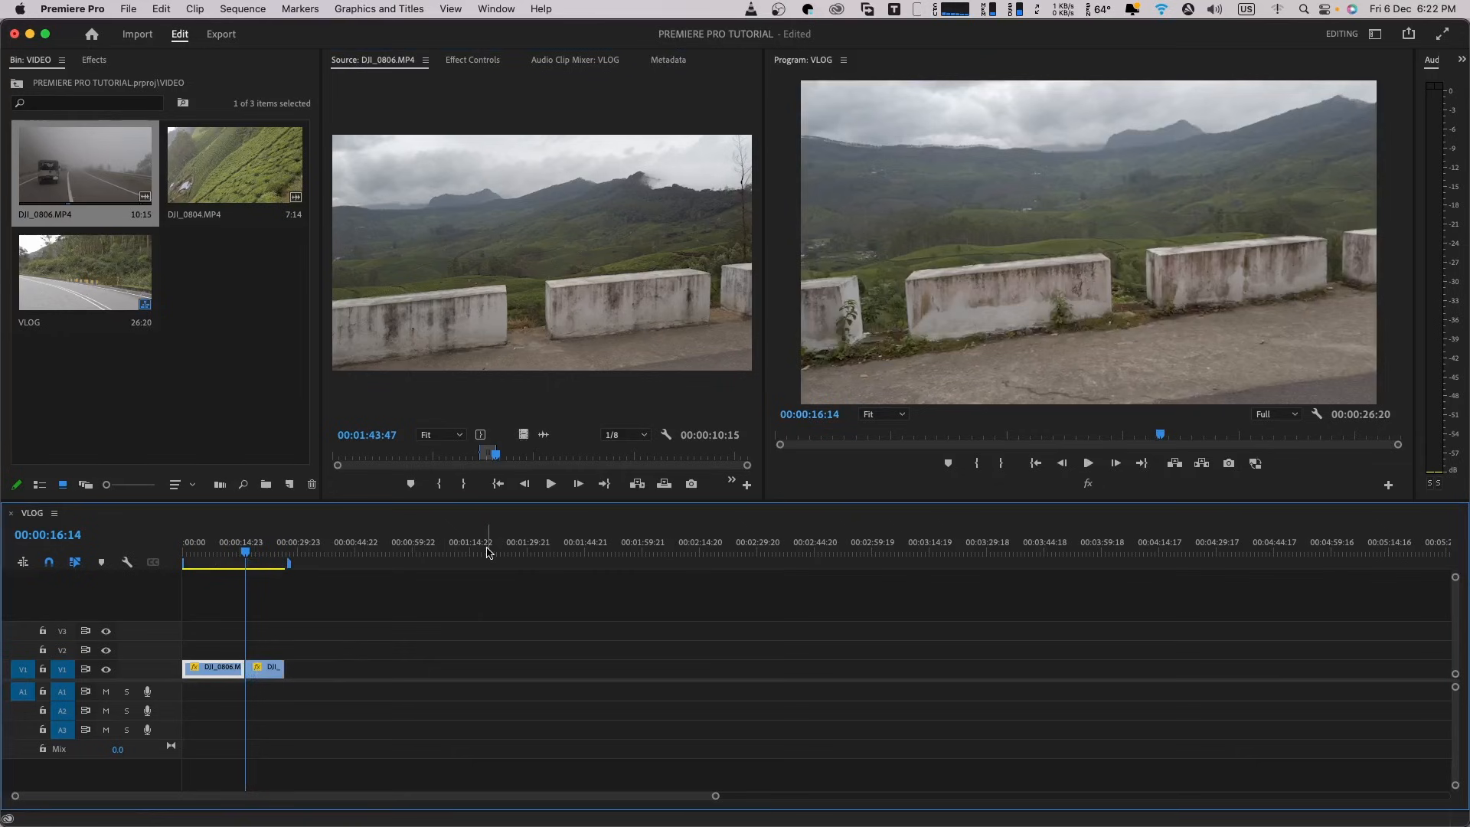
mouse_move(245, 553)
mouse_down()
mouse_move(223, 556)
mouse_move(239, 559)
mouse_up()
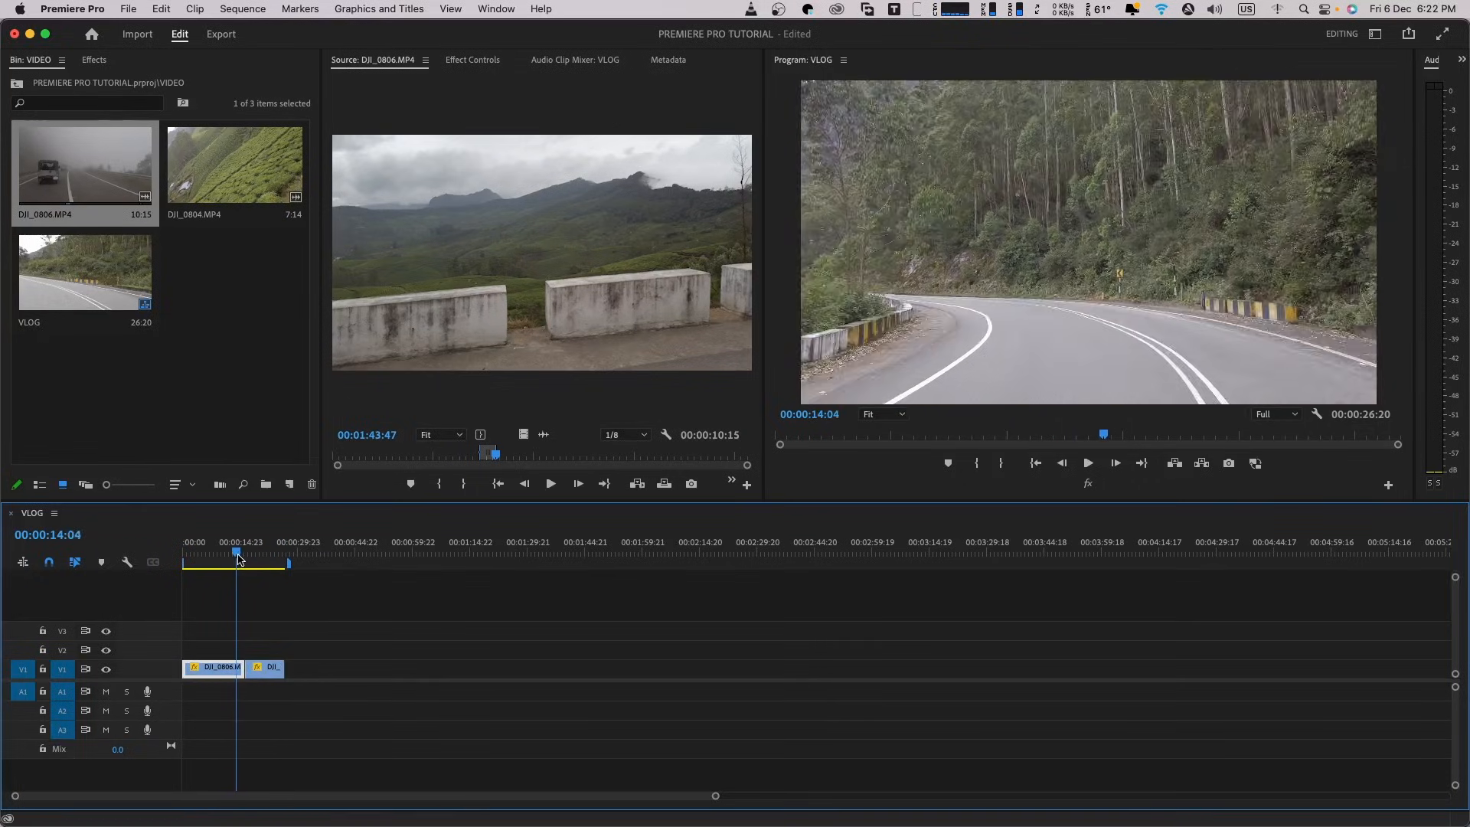
key(space)
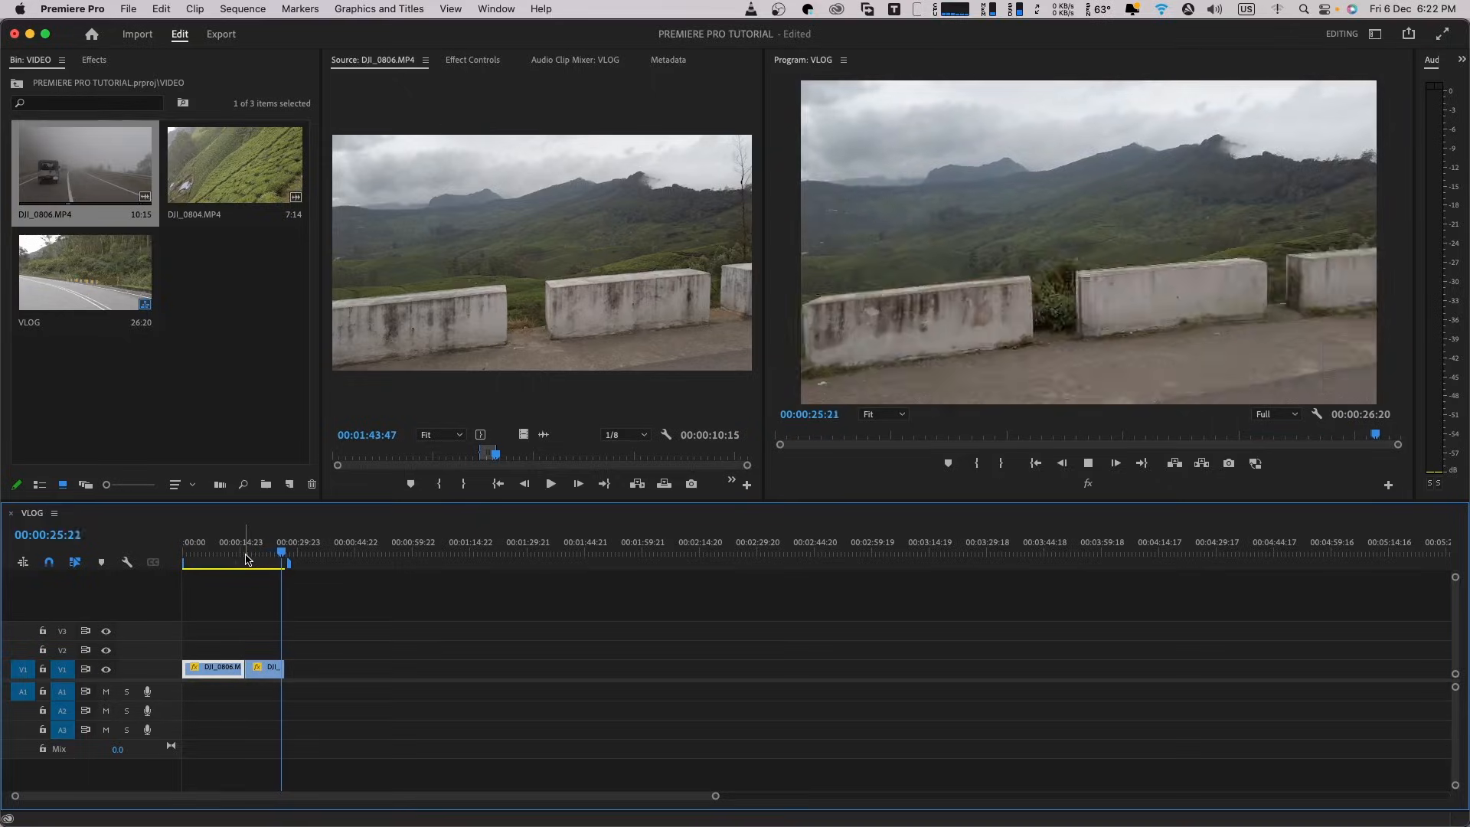
- Mark a third source range of DJI_0806.MP4 with the In point at 00:03:19:46 and the Out point at 00:03:37:48
click(645, 455)
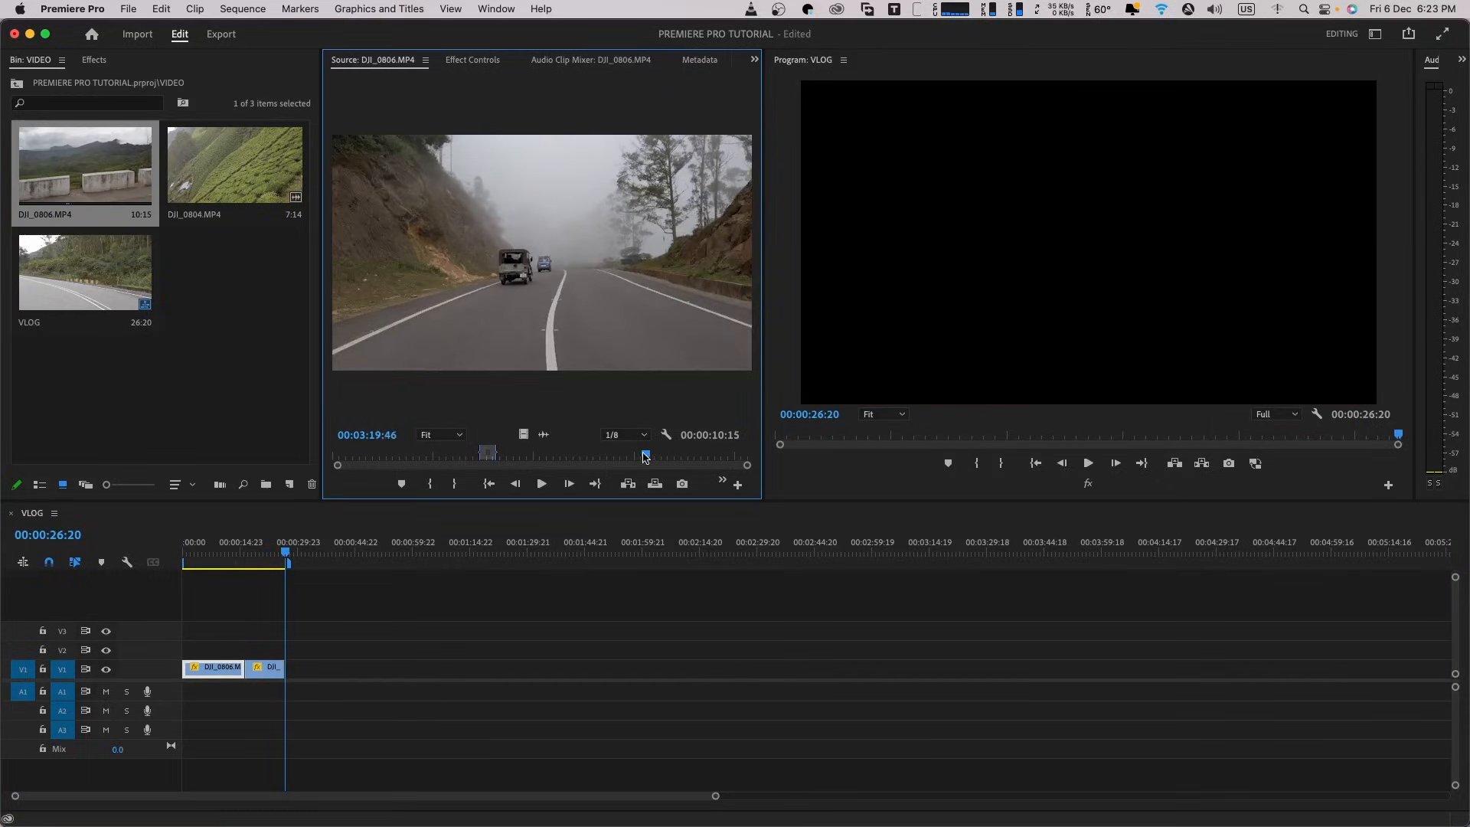
key(i)
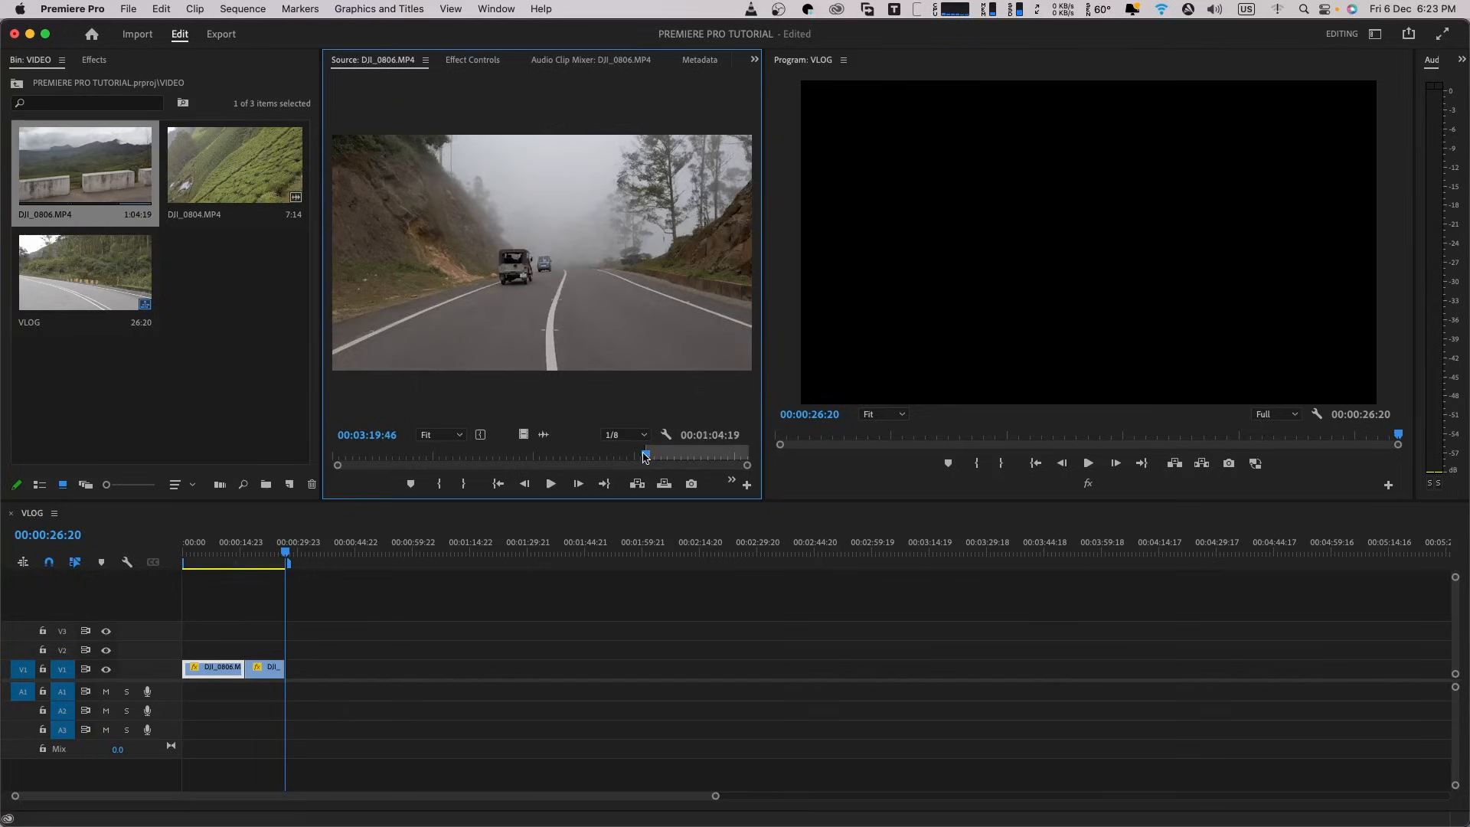
drag(648, 457, 677, 463)
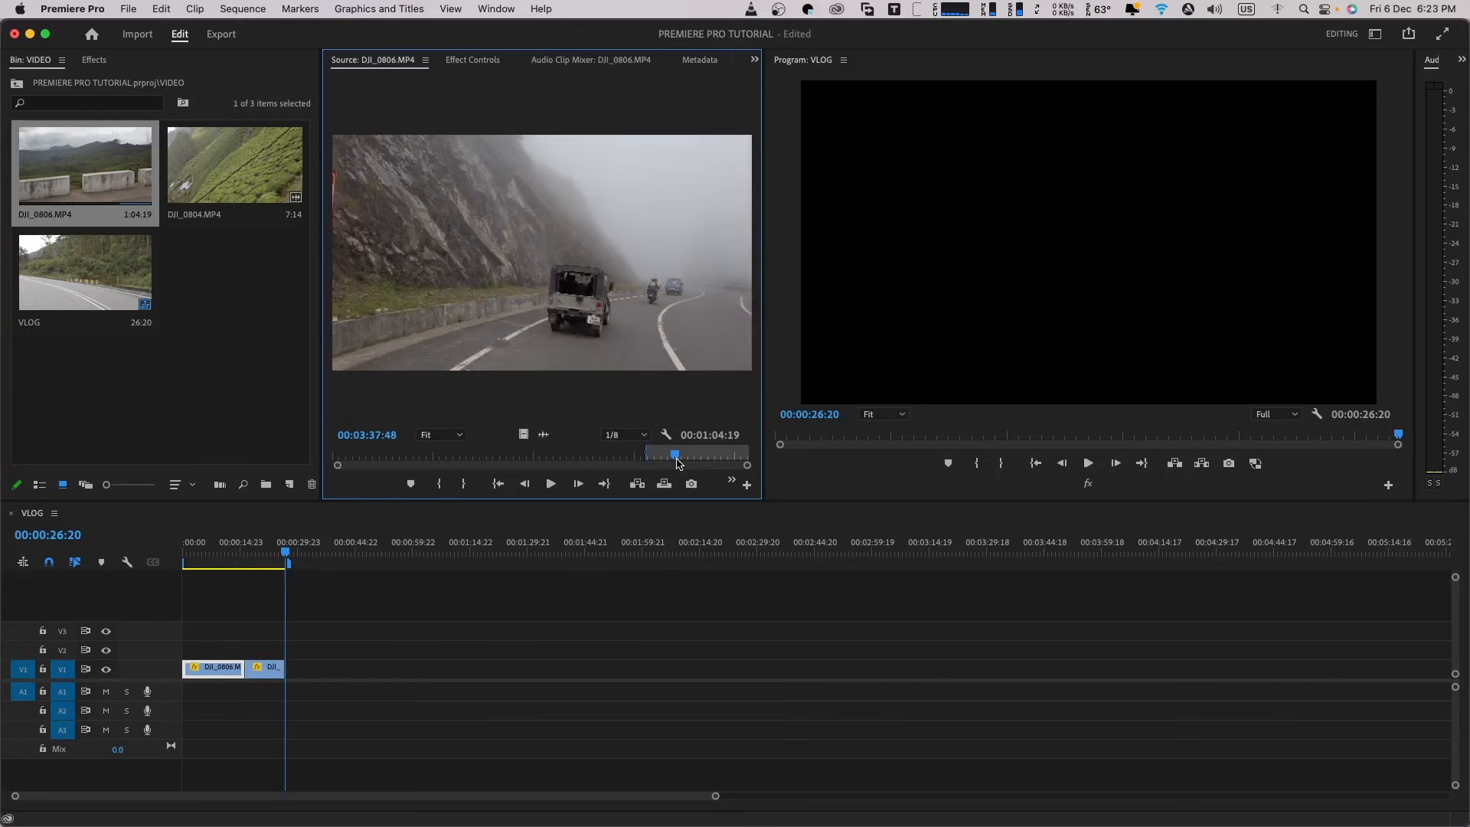
key(o)
- Place only the video of the third range directly after the second clip on V1 and preview it at 00:00:40:18
drag(523, 434, 293, 675)
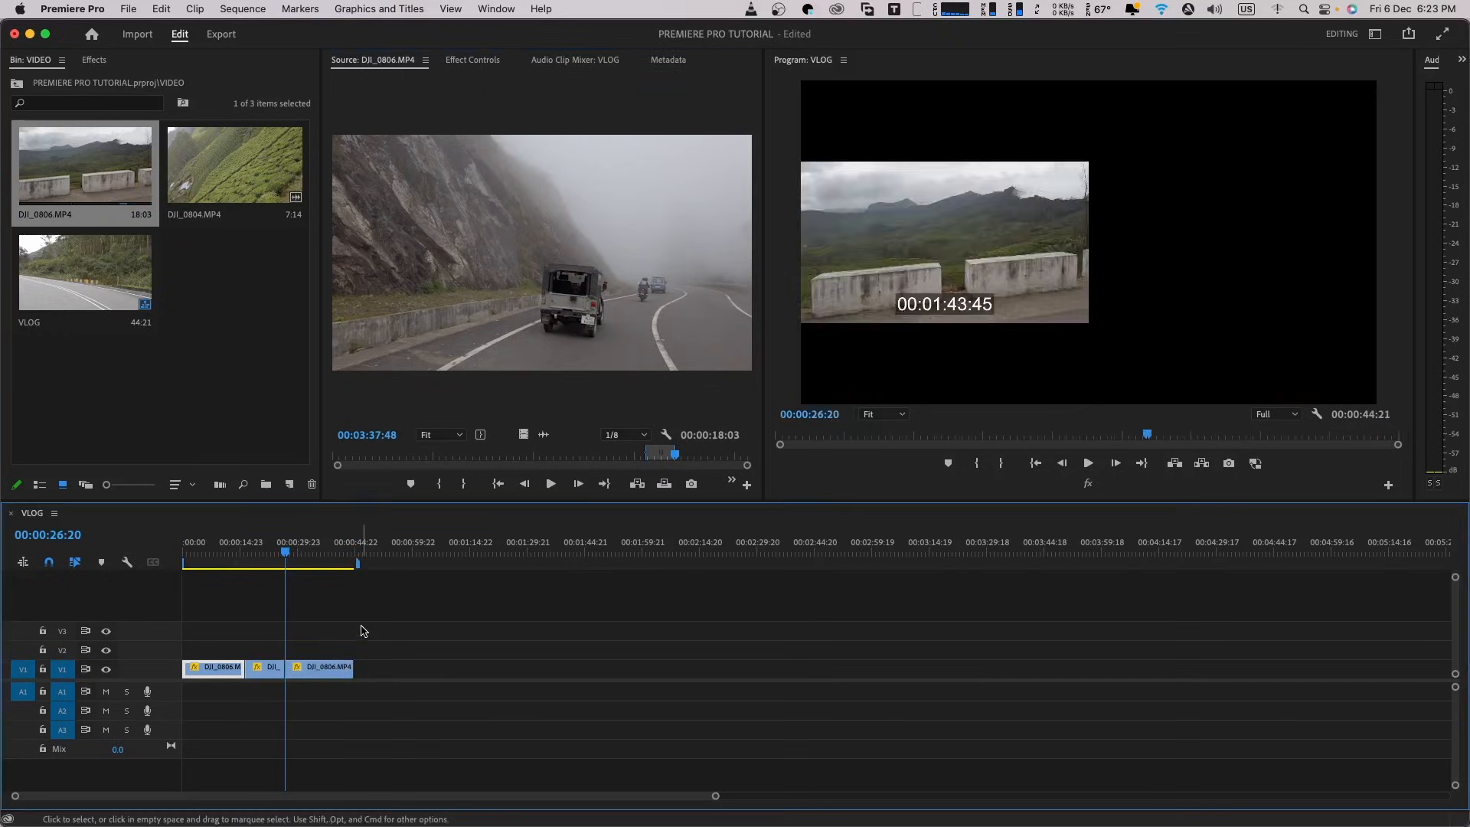
key(Home)
click(340, 553)
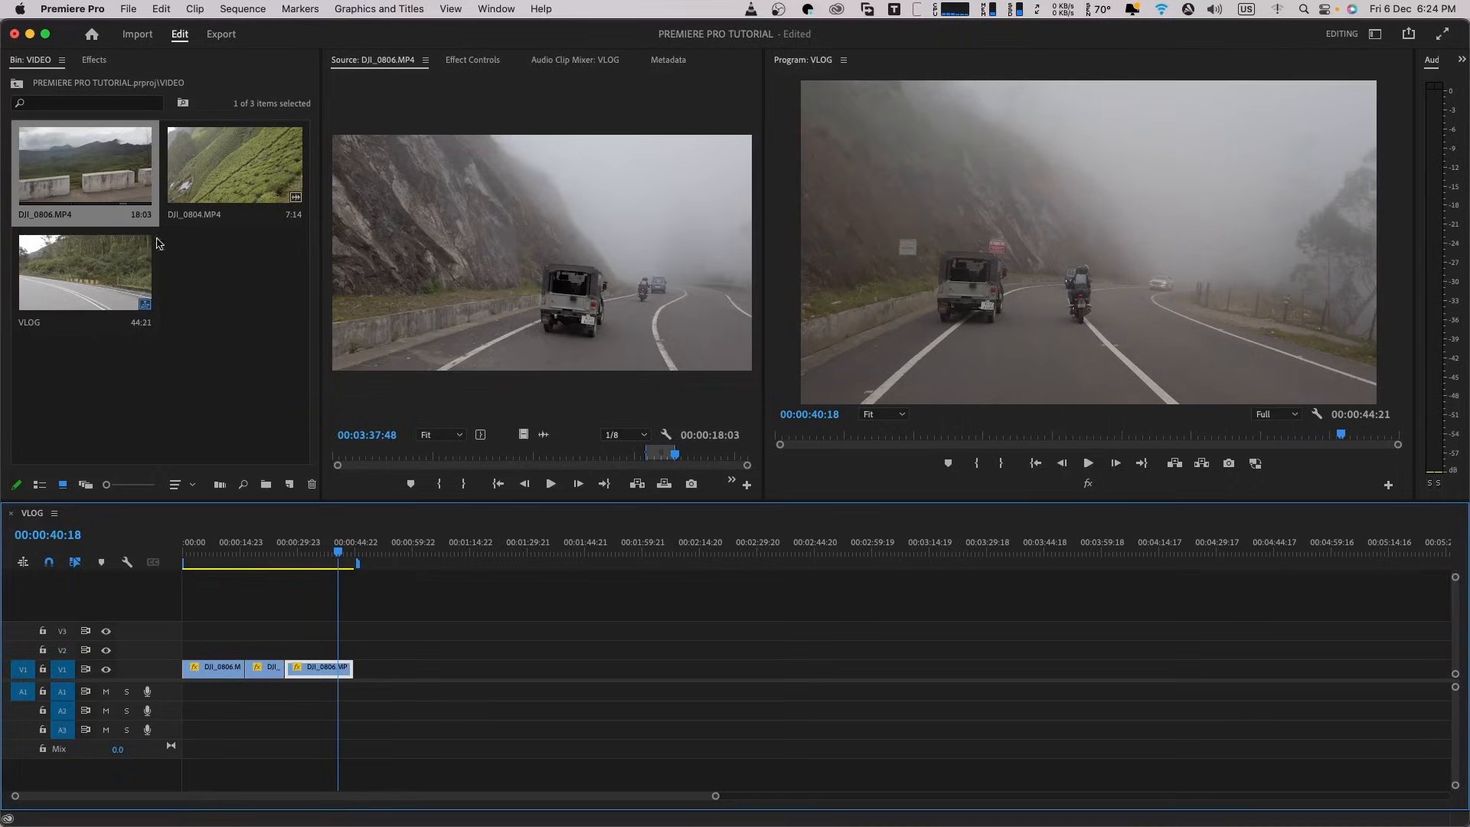
- Go to the project's AUDIO bin and load Much Higher - Causmic.mp3 in the Source Monitor
click(15, 85)
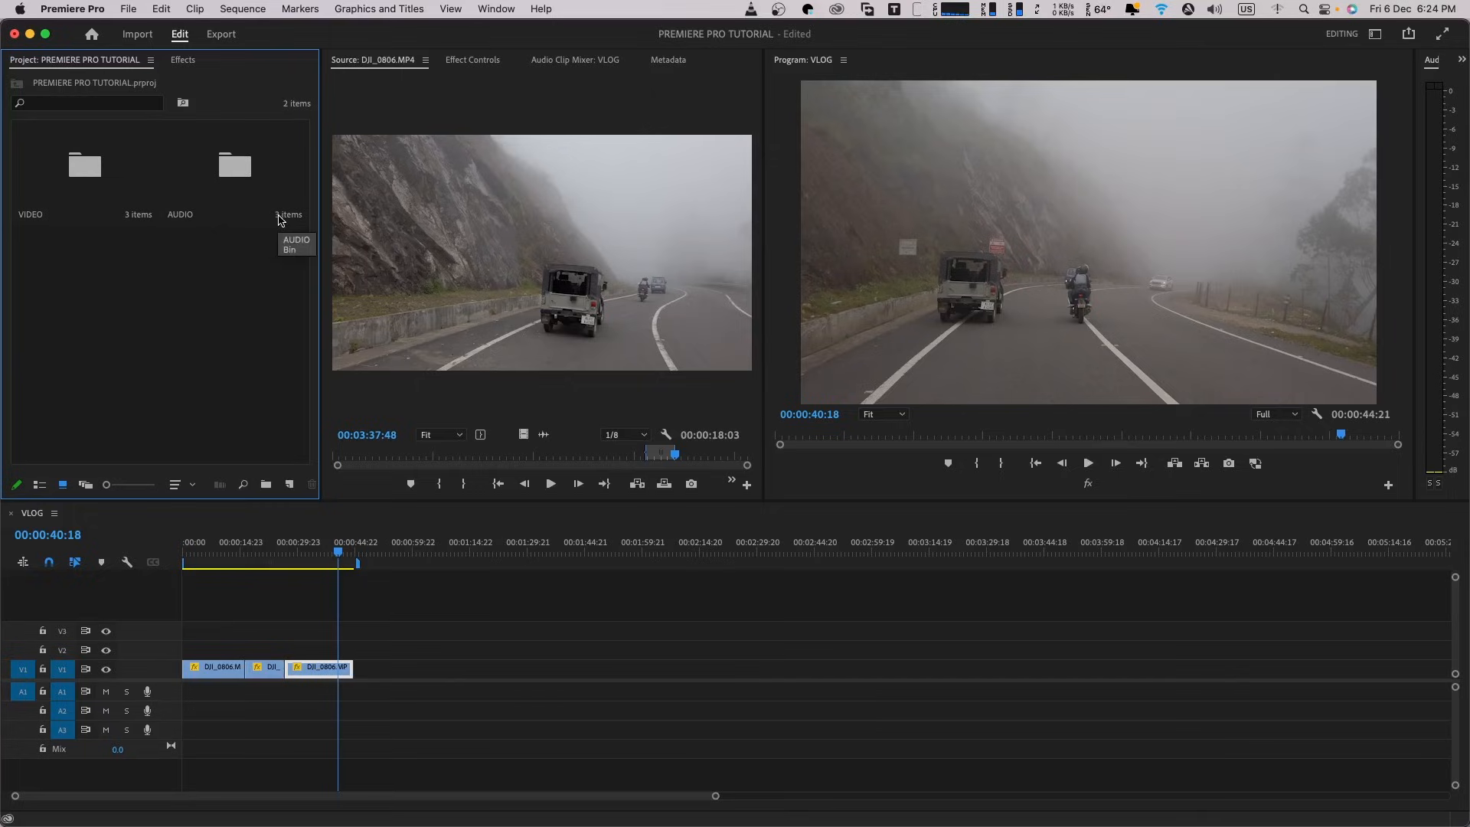
double_click(228, 176)
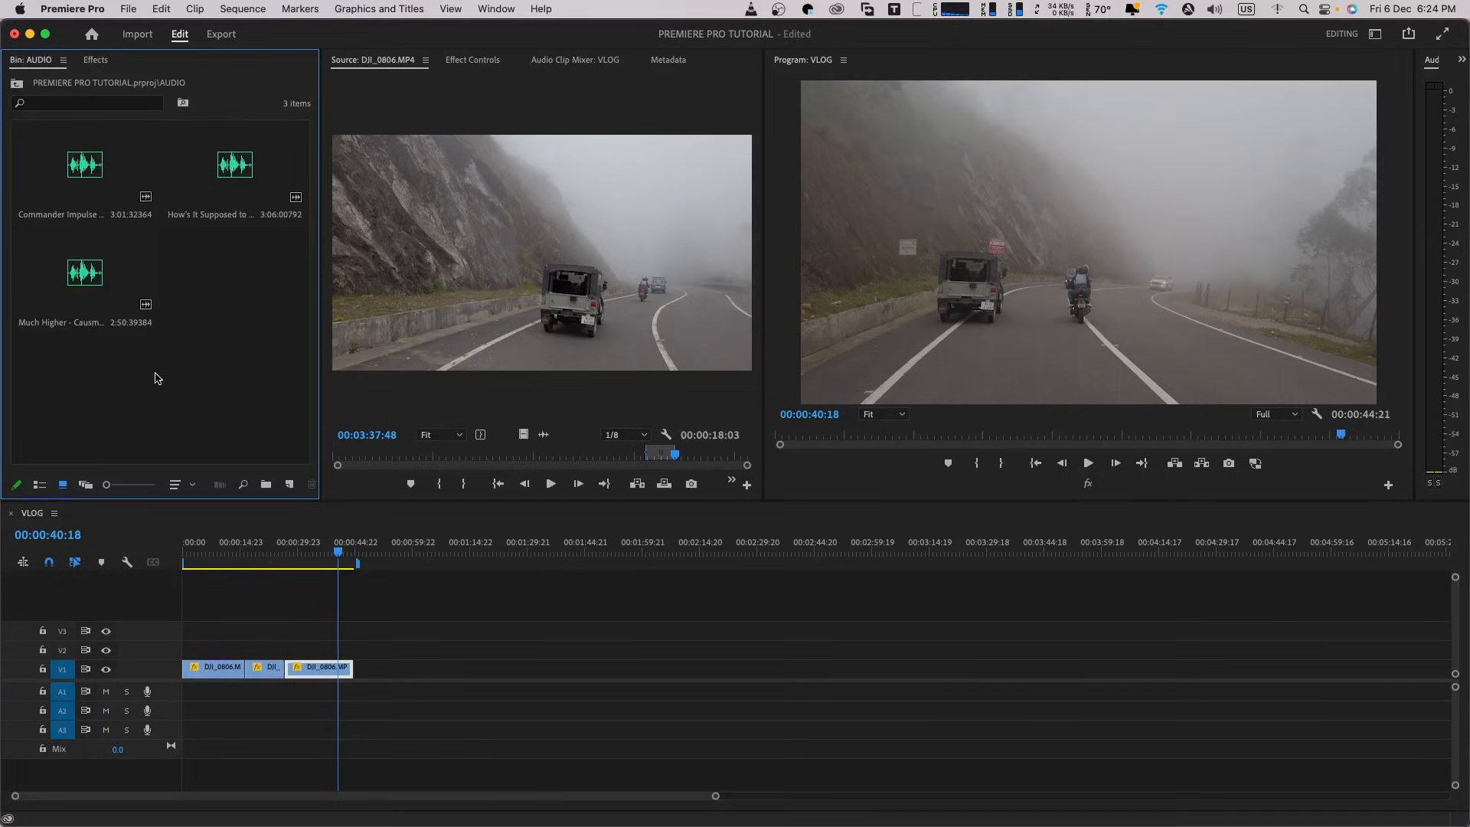
double_click(82, 283)
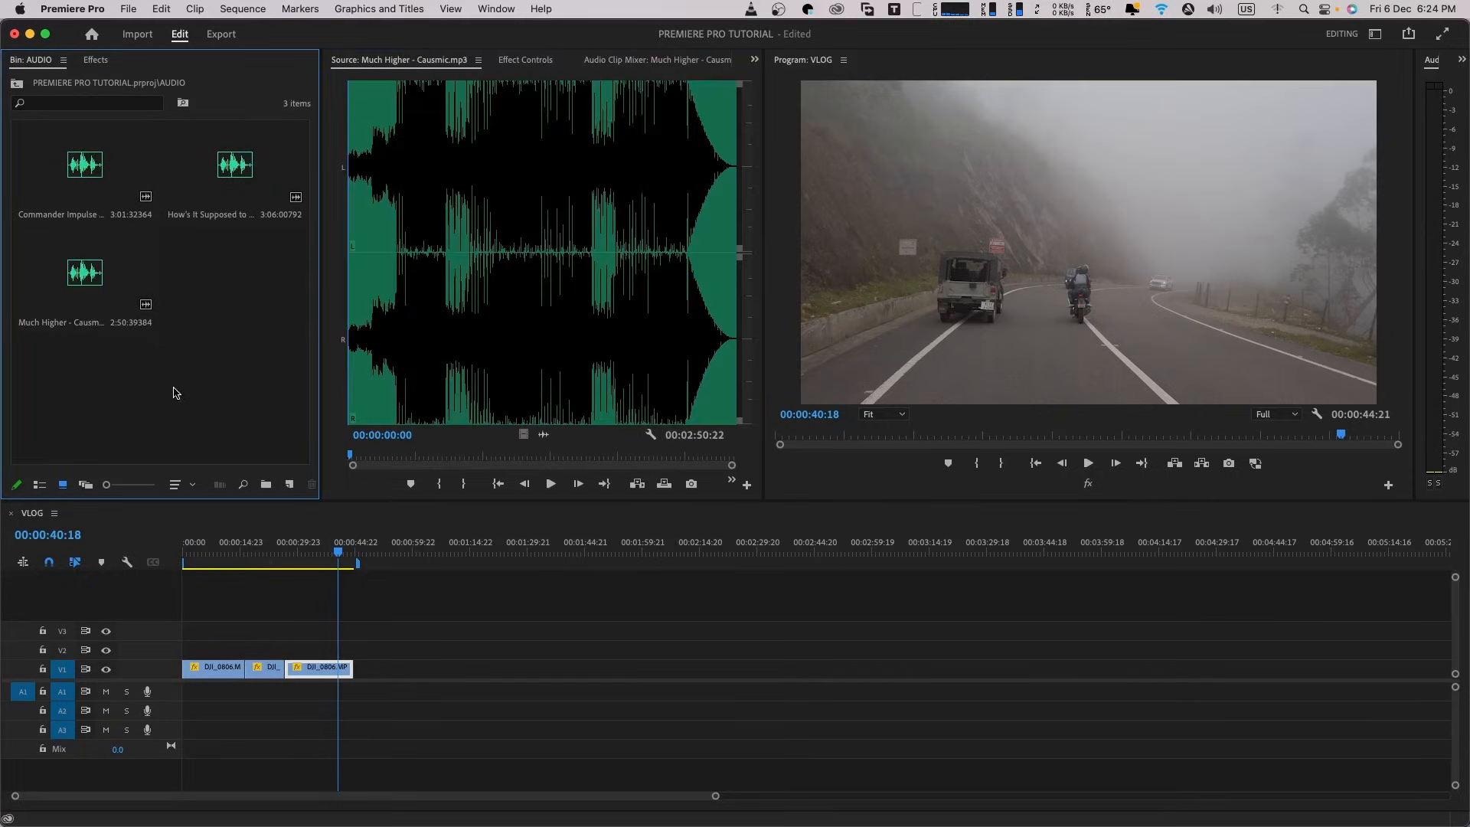
- Try placing the whole Much Higher - Causmic.mp3 song at the start of A1 and delete it from the track
mouse_move(88, 286)
mouse_down()
mouse_move(249, 597)
mouse_move(248, 700)
mouse_move(195, 703)
mouse_up()
mouse_move(459, 547)
mouse_down()
mouse_move(629, 546)
mouse_move(398, 547)
mouse_up()
click(485, 643)
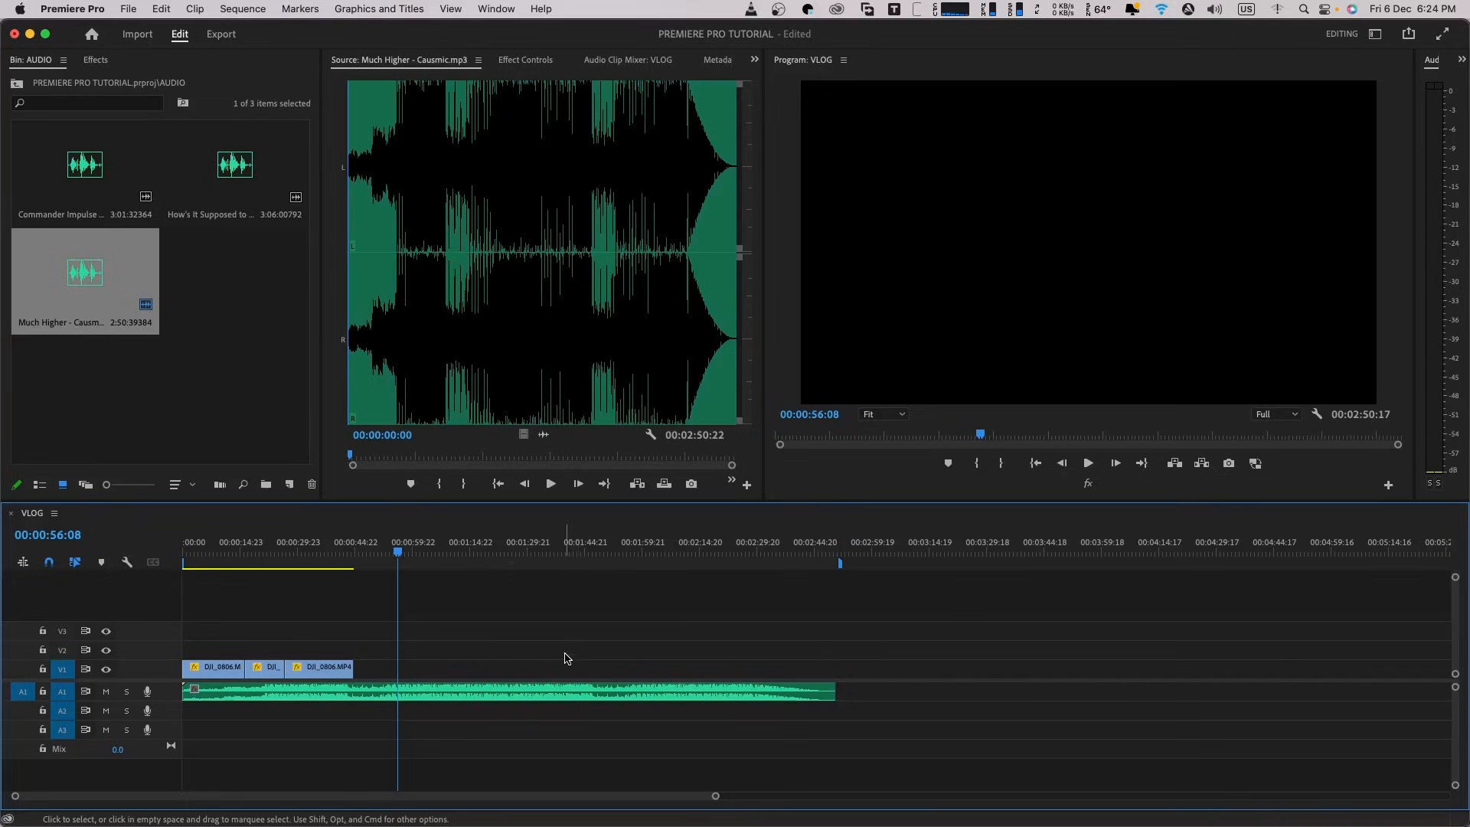
click(502, 695)
key(Delete)
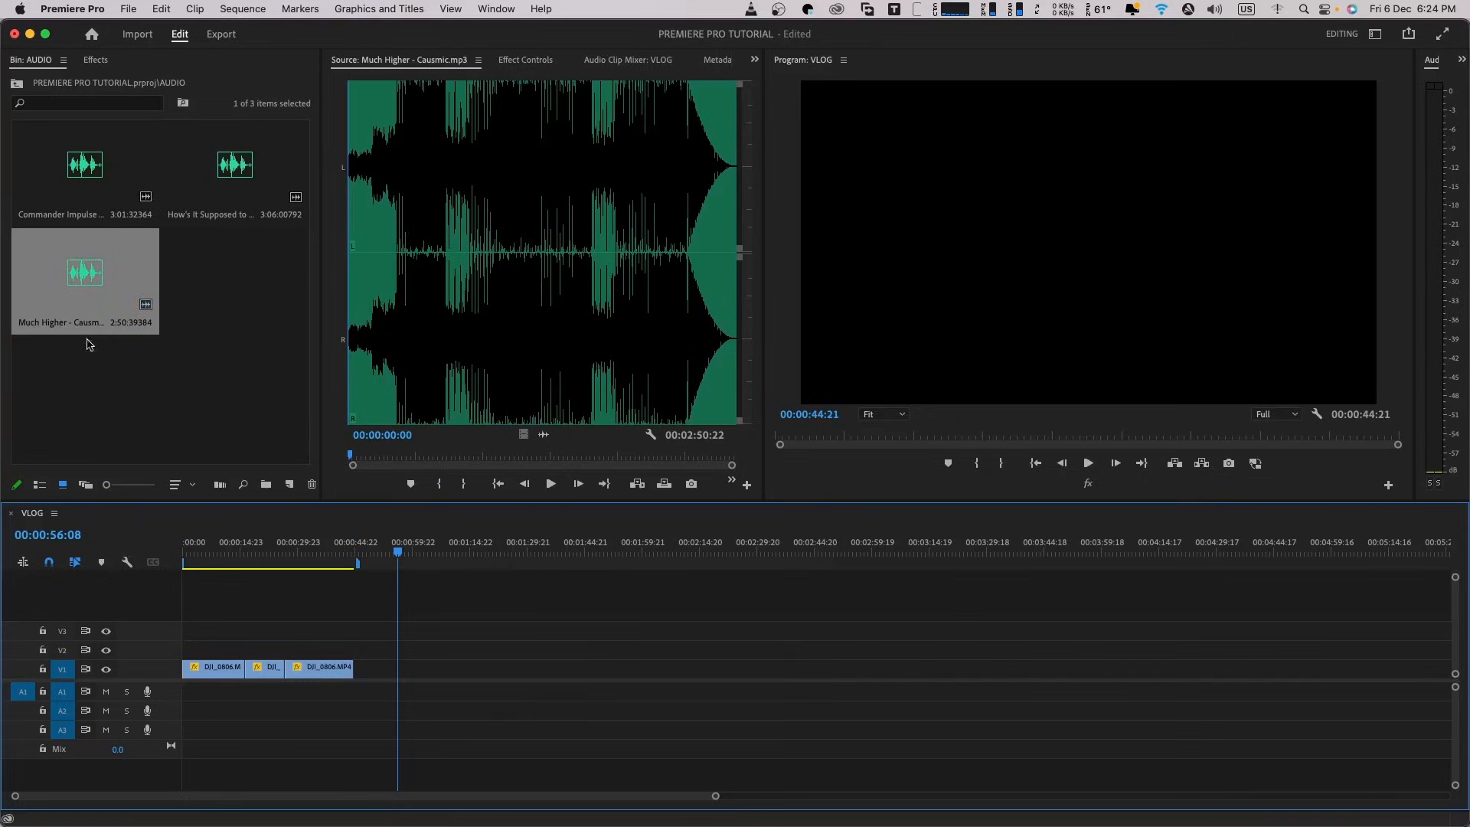
- Mark the In point at 00:00:20:13 and the Out point at 00:00:43:10 on Much Higher - Causmic.mp3 in the Source Monitor
double_click(71, 281)
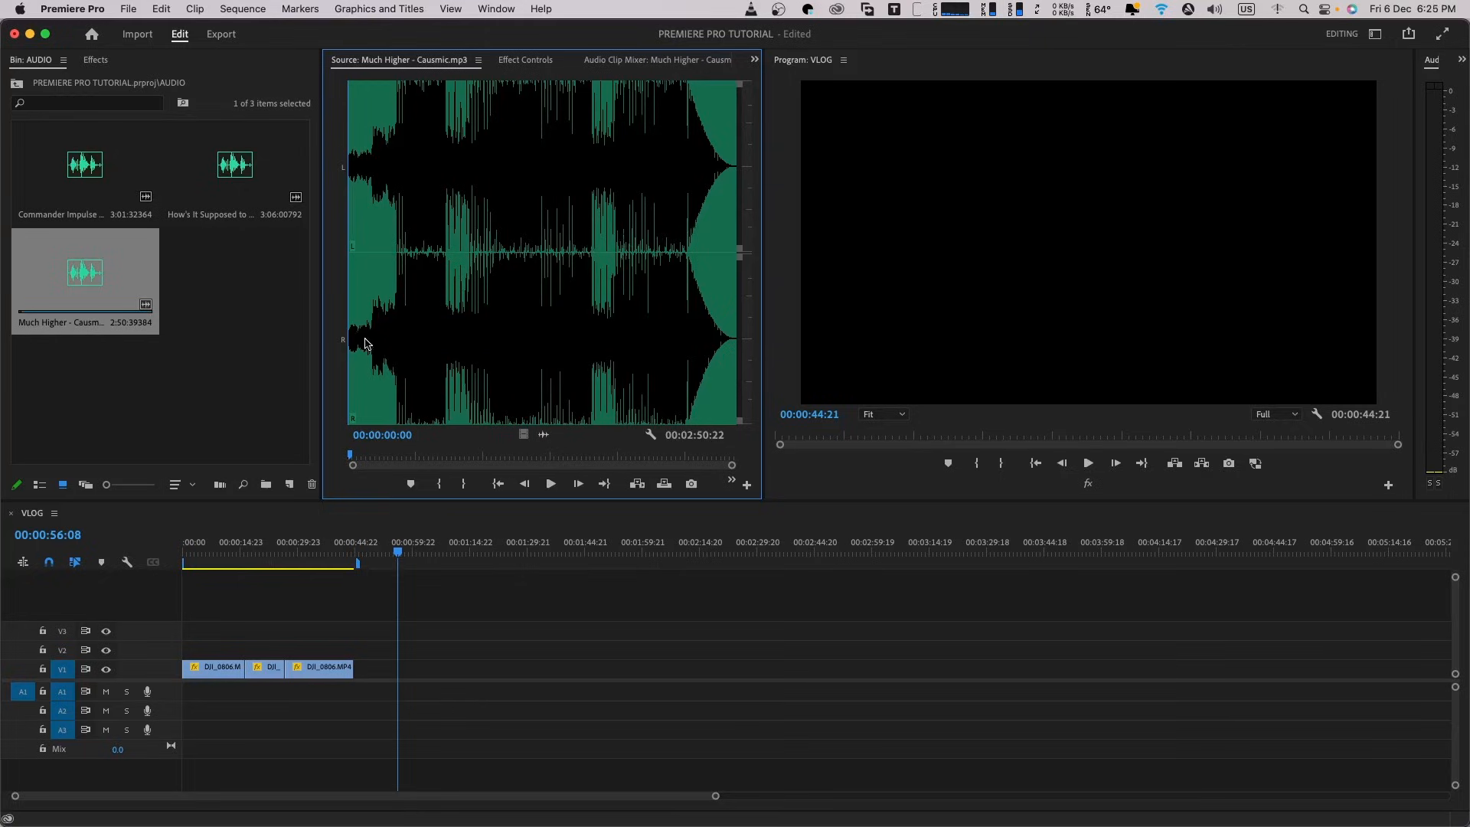
drag(365, 343, 395, 369)
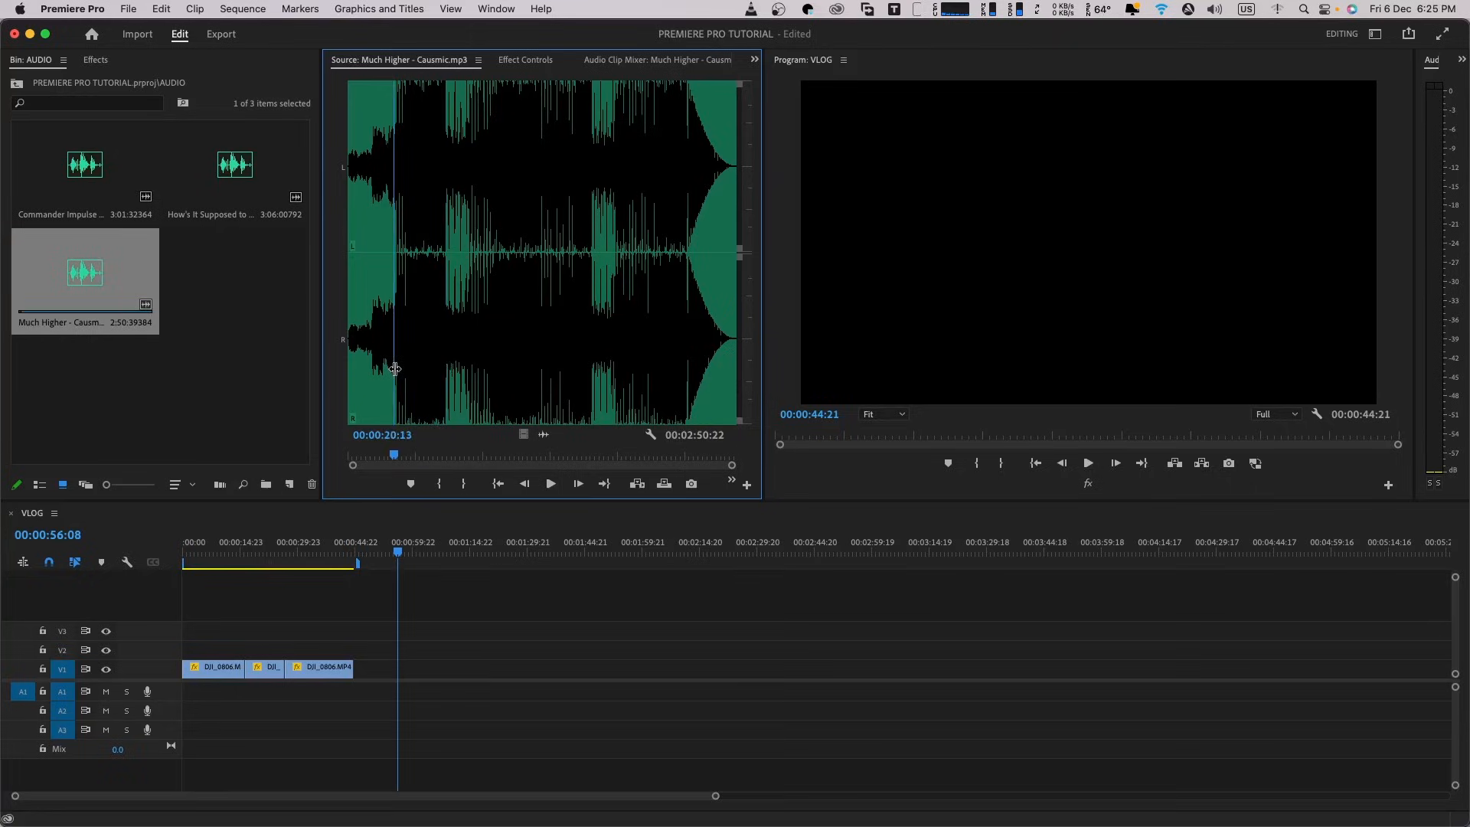
key(i)
drag(427, 328, 447, 329)
key(o)
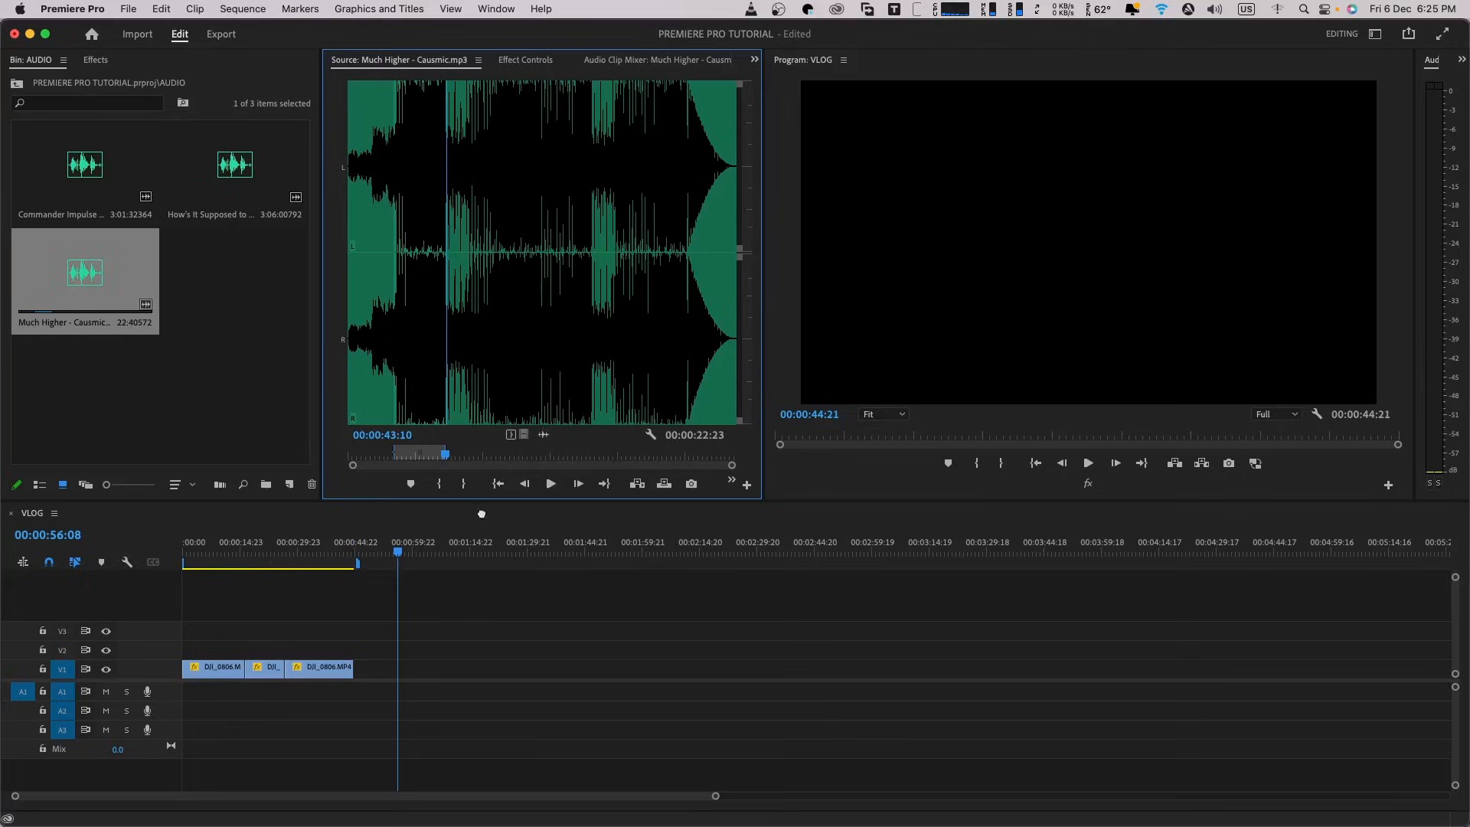
- Place the marked song range at the start of A1, ending with the last video clip, and play the sequence from the beginning
drag(481, 514, 345, 693)
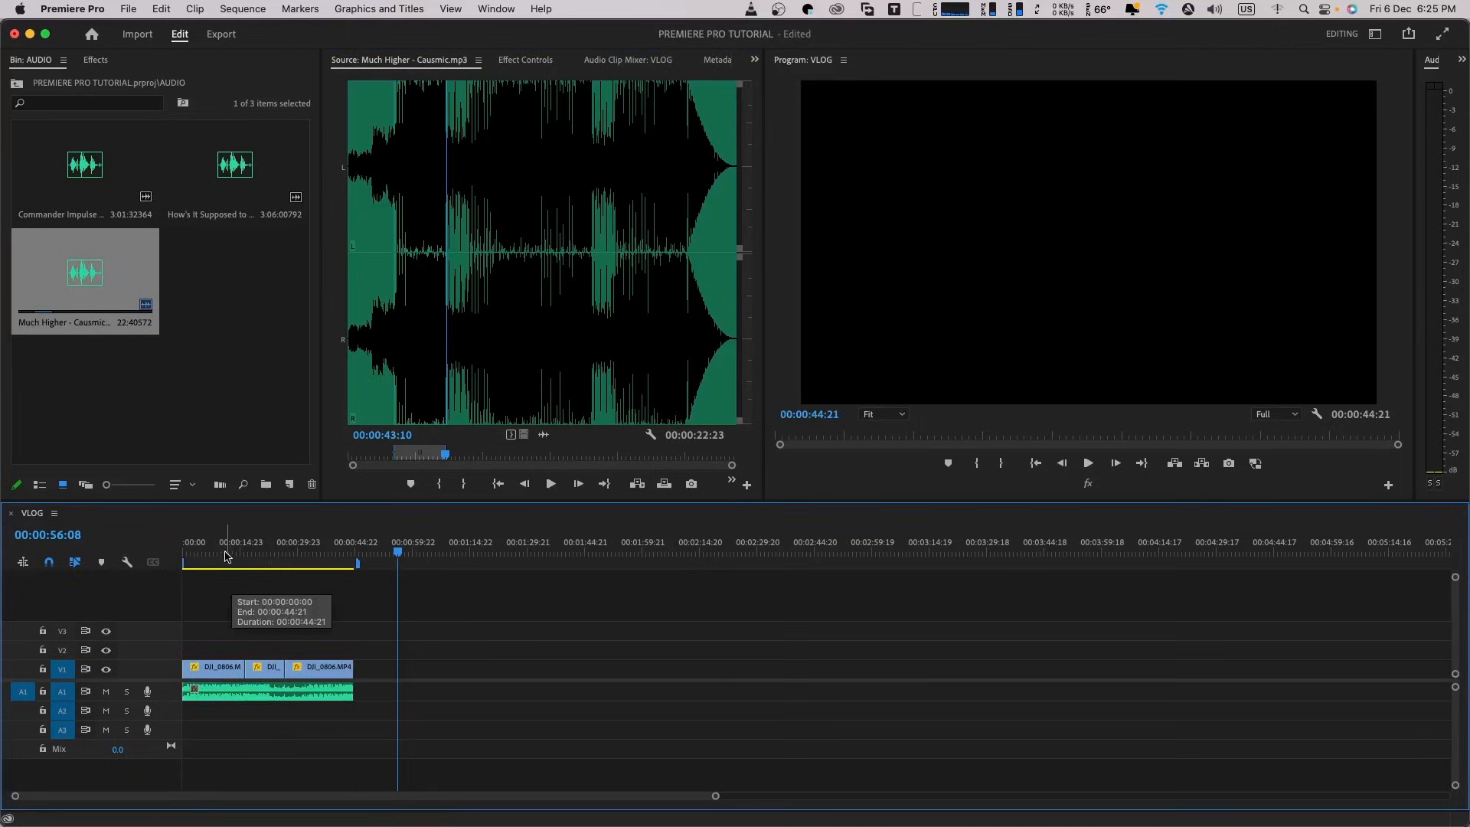
key(Home)
key(space)
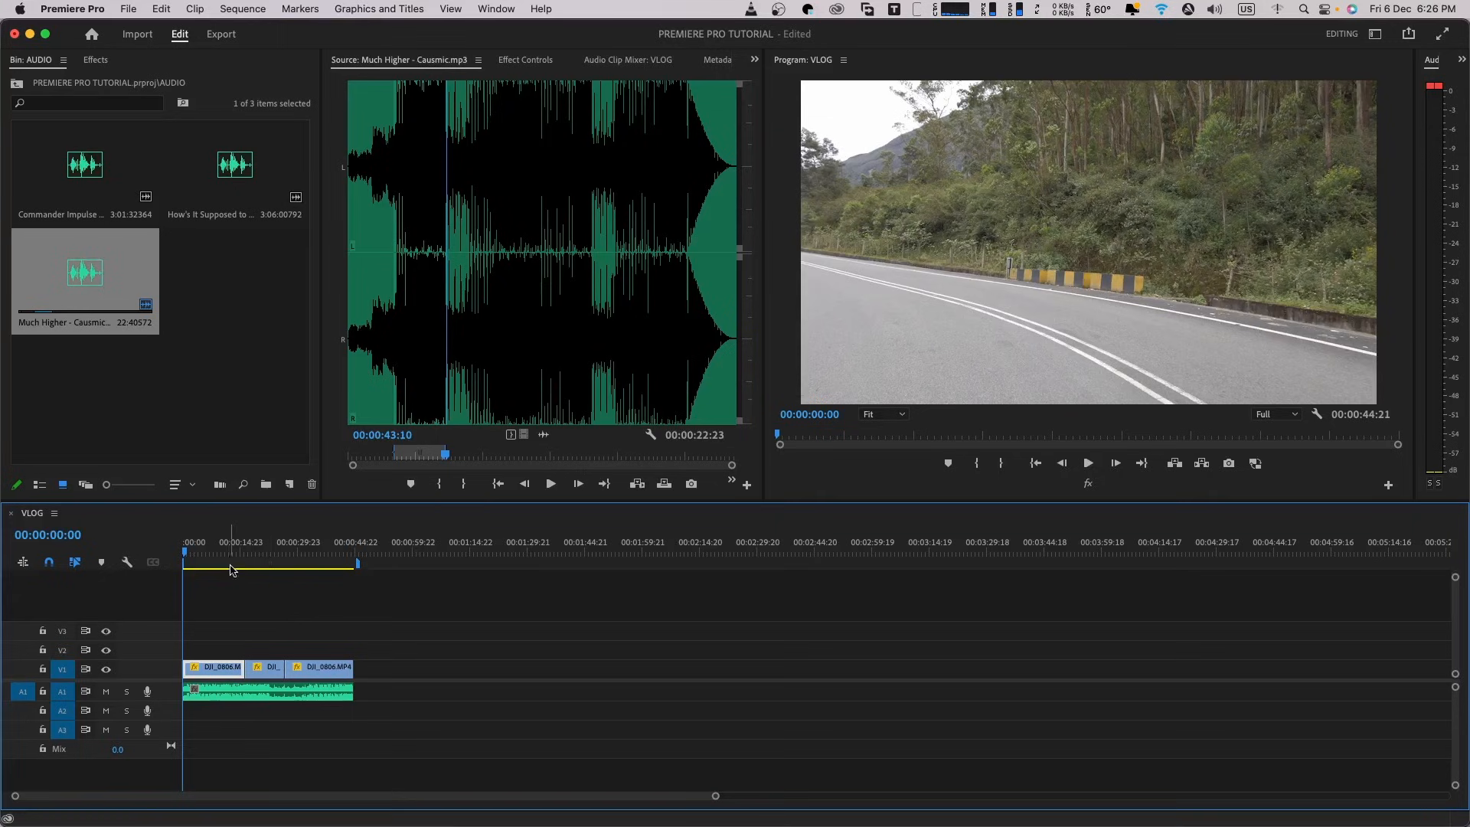
- Examine the three clips on V1 and the cuts between them with the whole sequence in view, finishing back at 00:00:00:00
drag(230, 550, 171, 570)
click(193, 552)
drag(195, 555, 229, 559)
drag(227, 621, 182, 626)
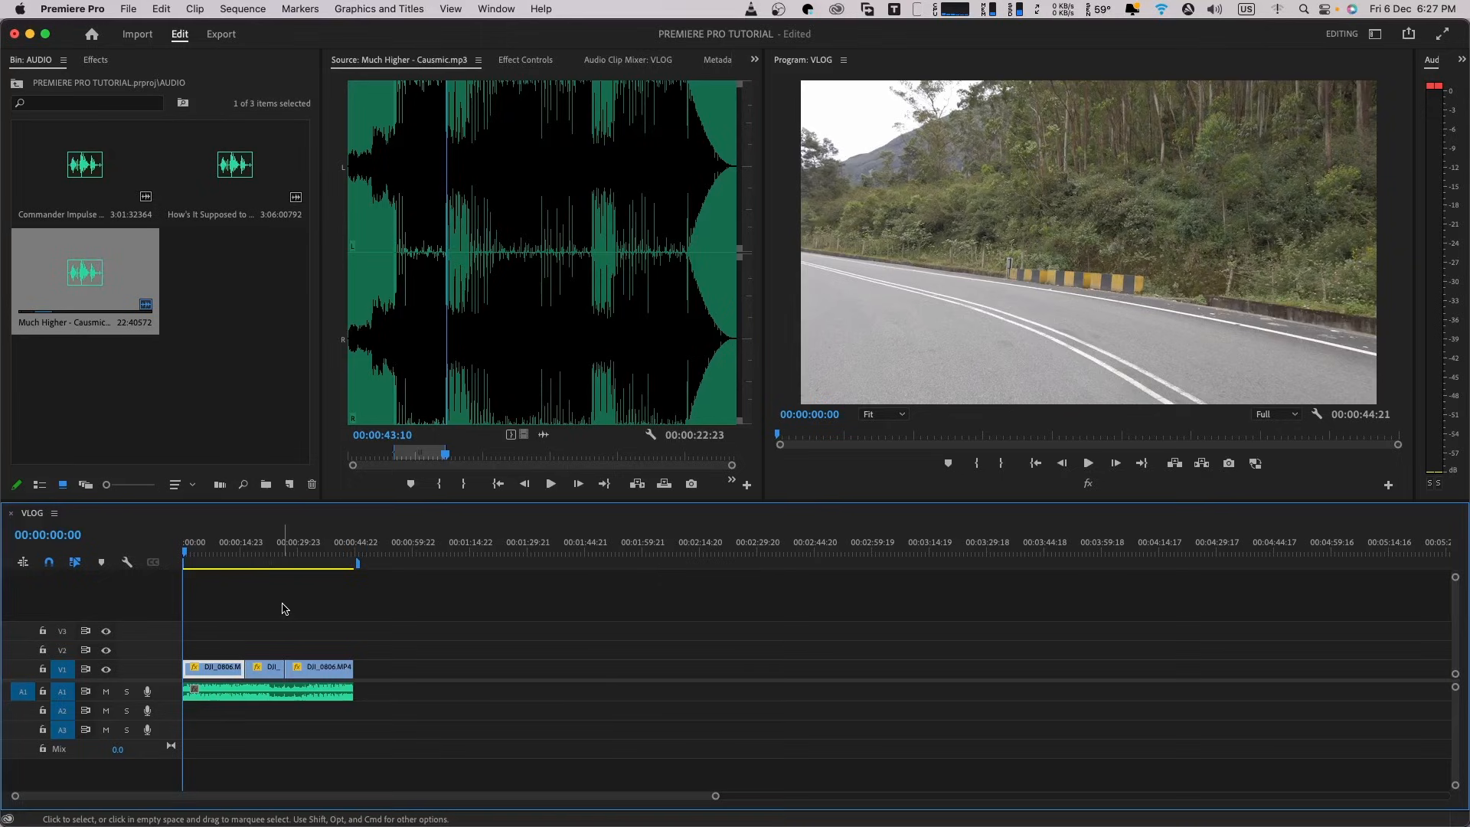
key(backslash)
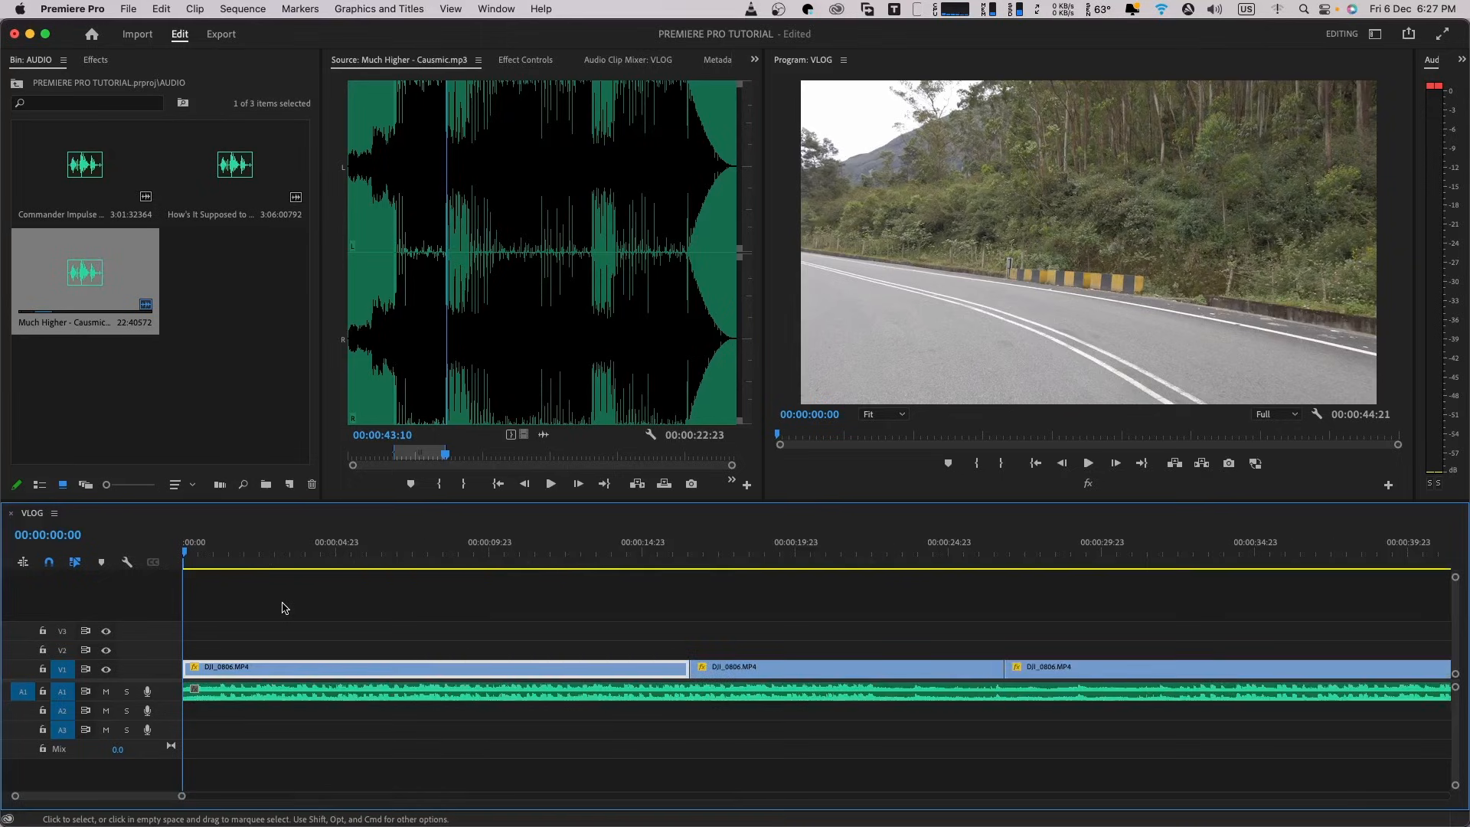
key(minus)
key(minus)
key(equal)
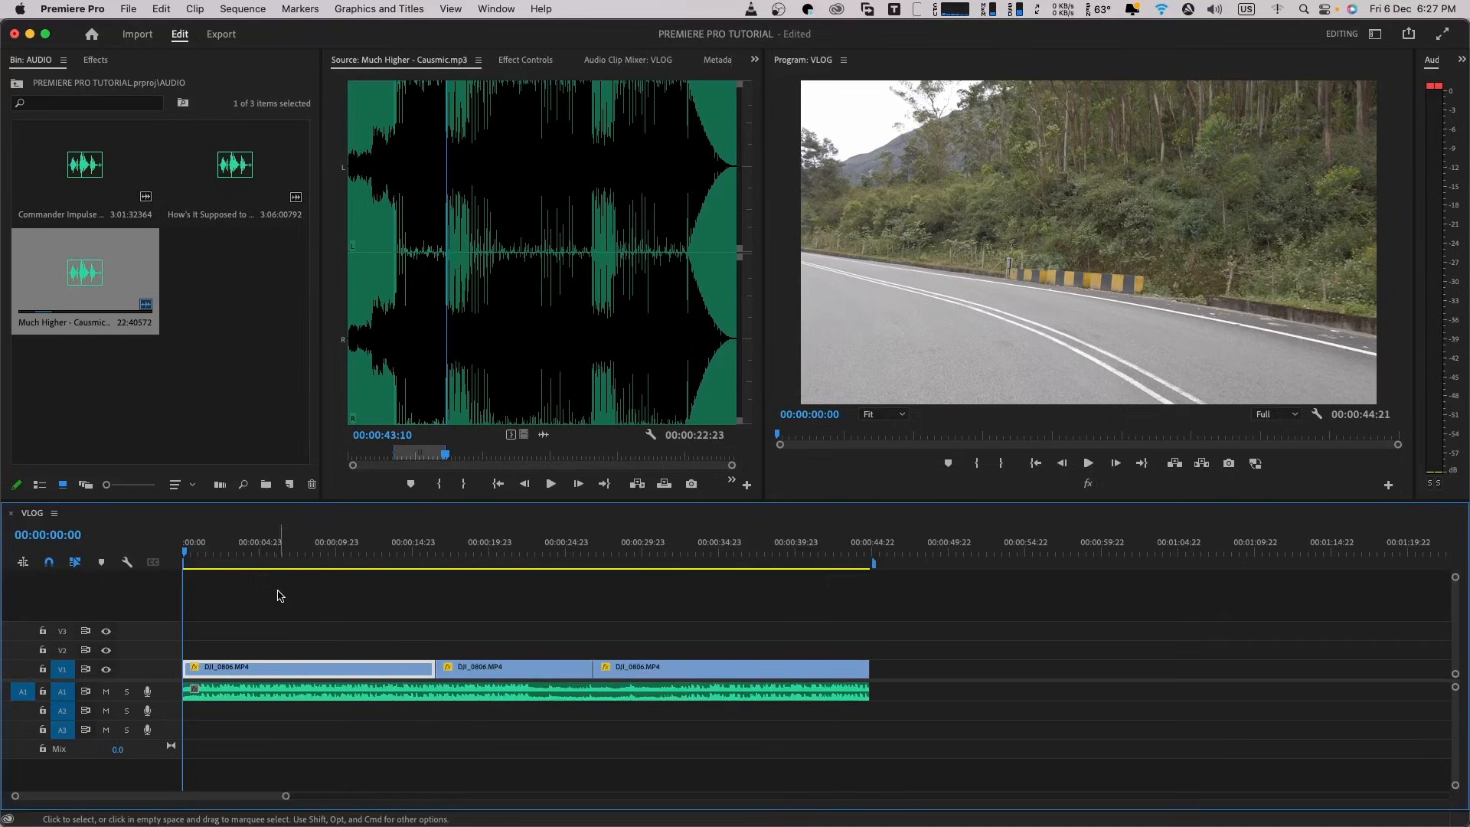
drag(206, 558, 507, 735)
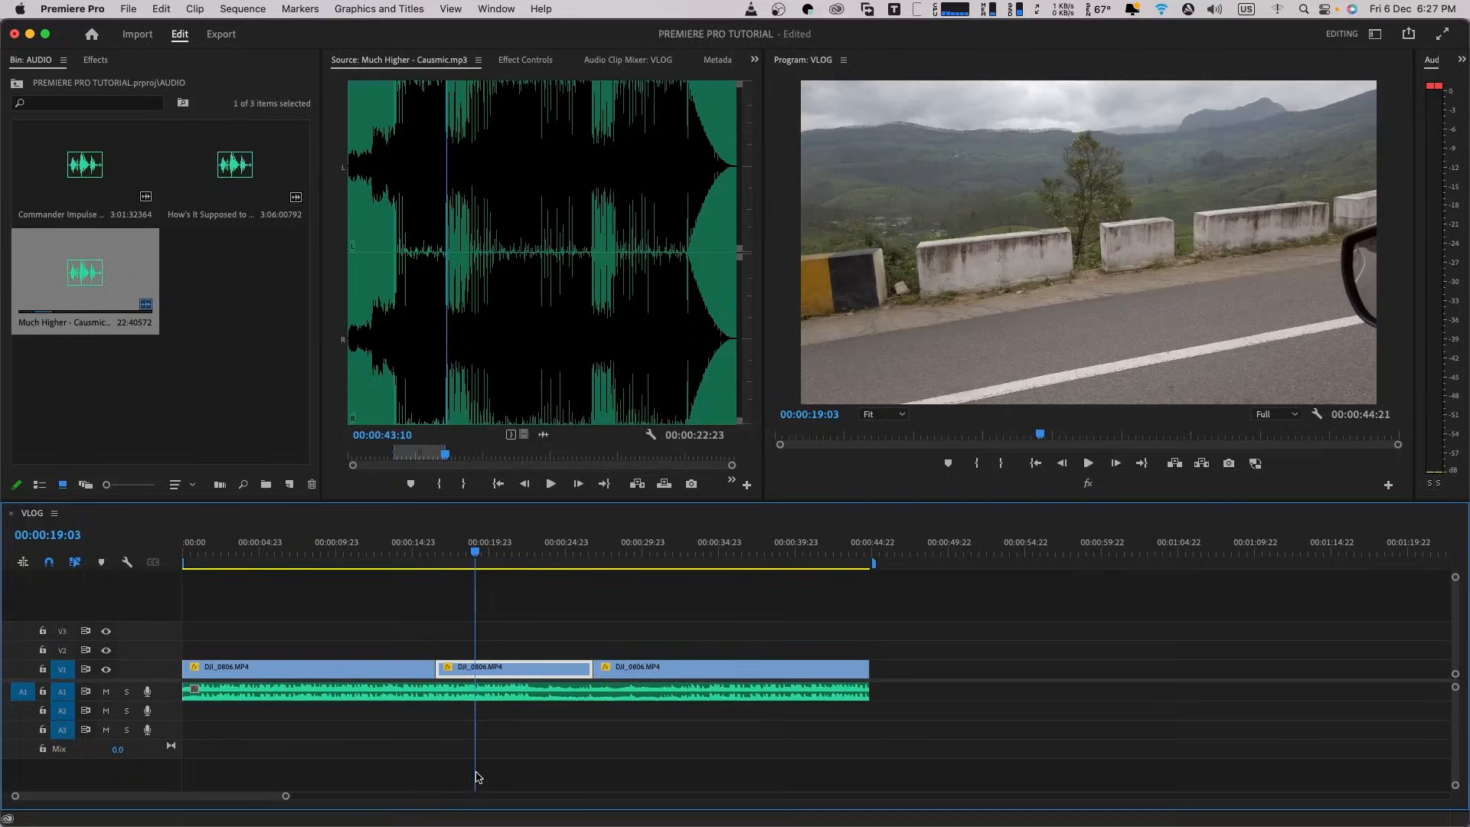
drag(510, 559, 594, 558)
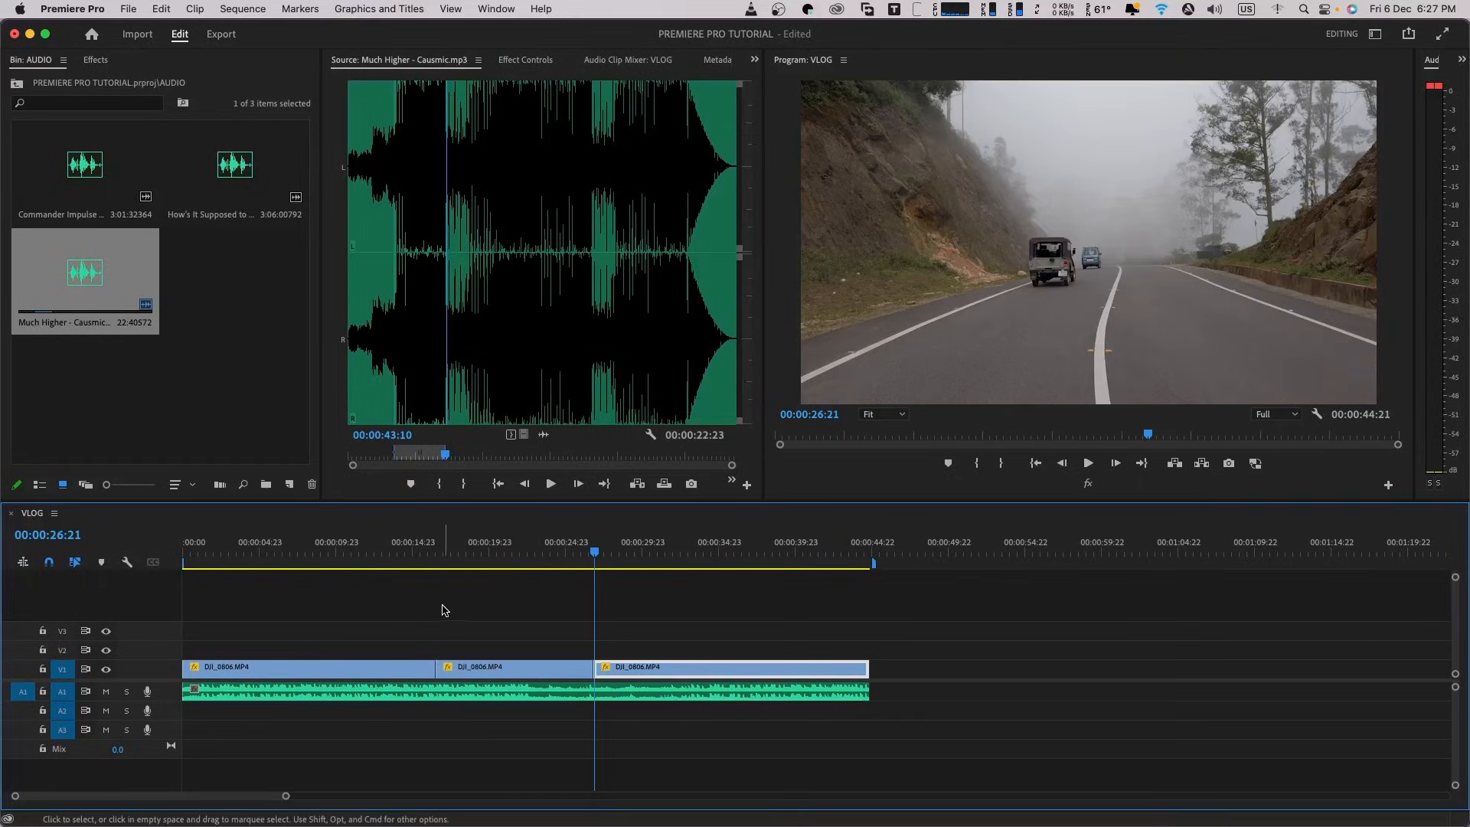
click(438, 609)
click(376, 561)
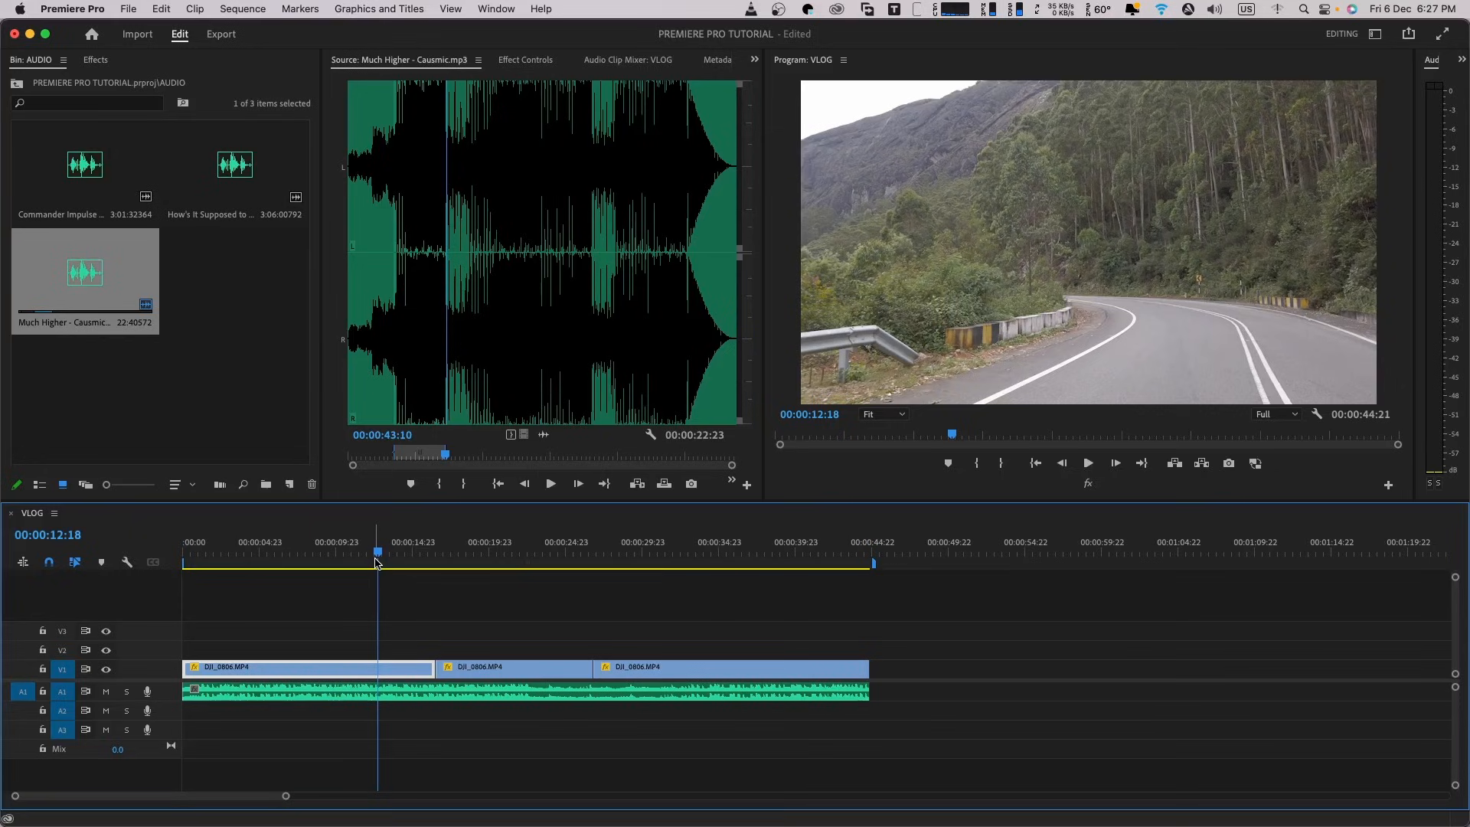
key(Home)
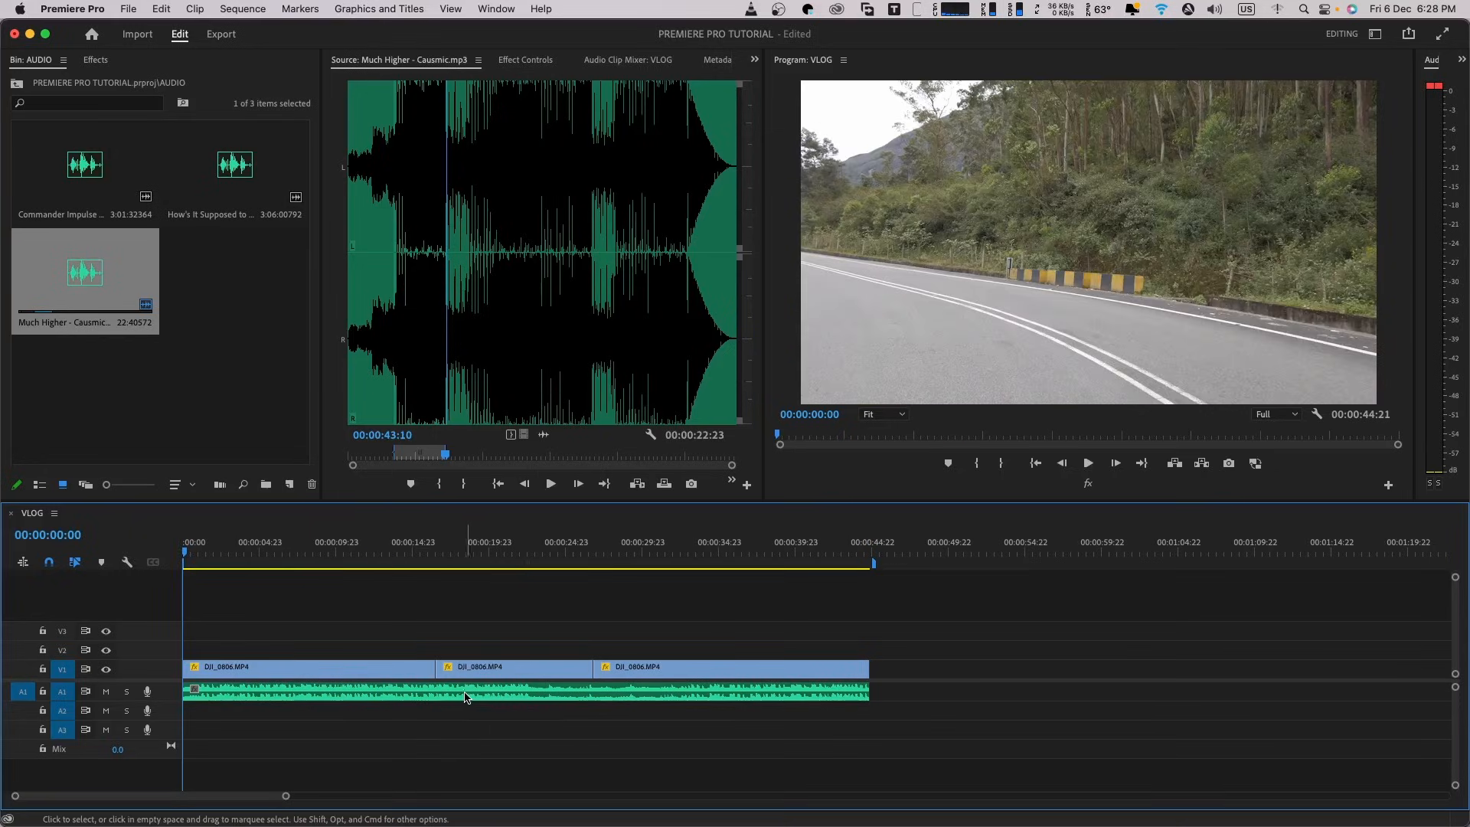
- Mute only audio track A1, leaving A2 and A3 unmuted
click(107, 693)
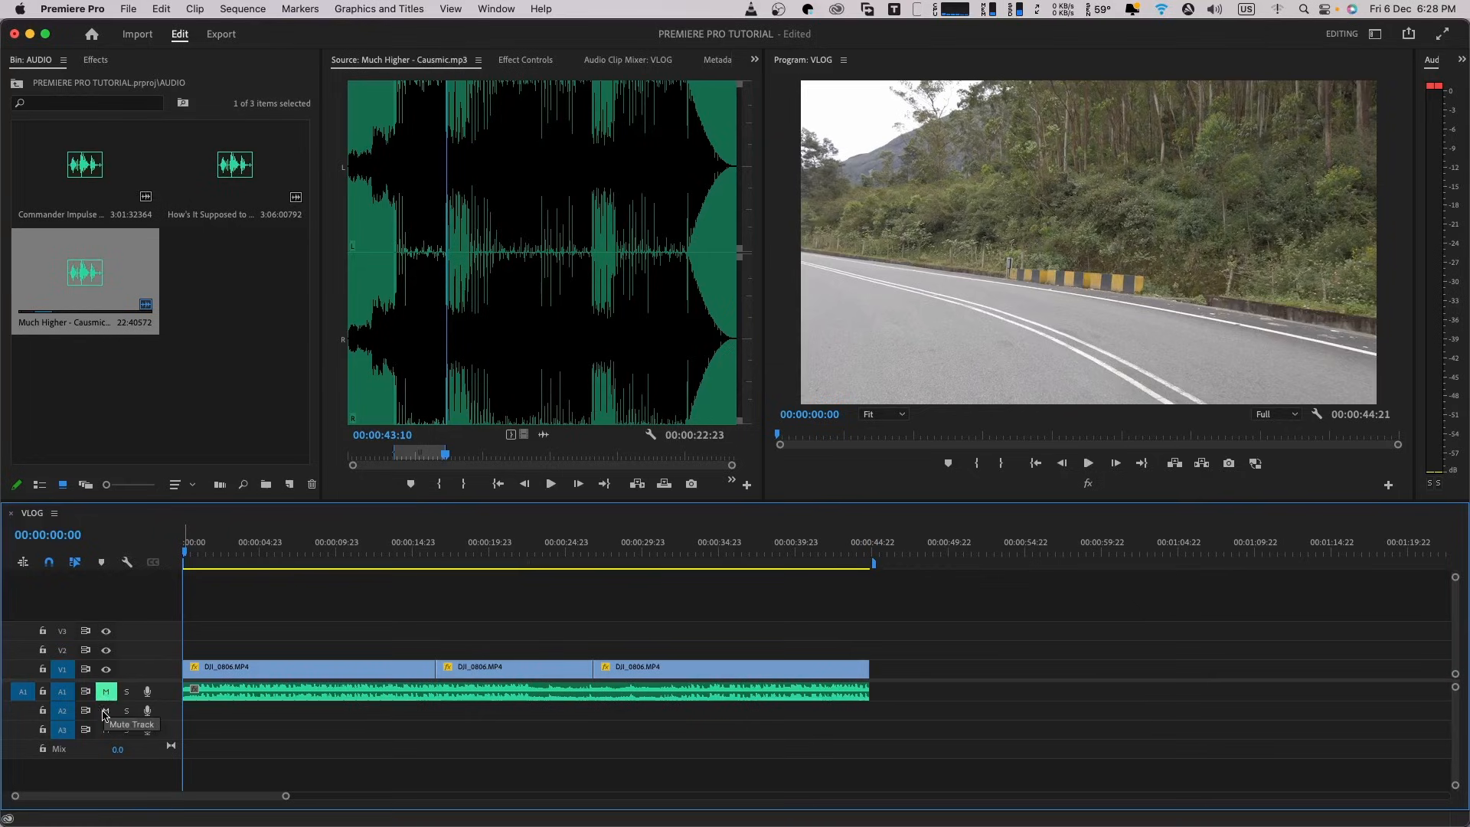
click(106, 711)
click(107, 729)
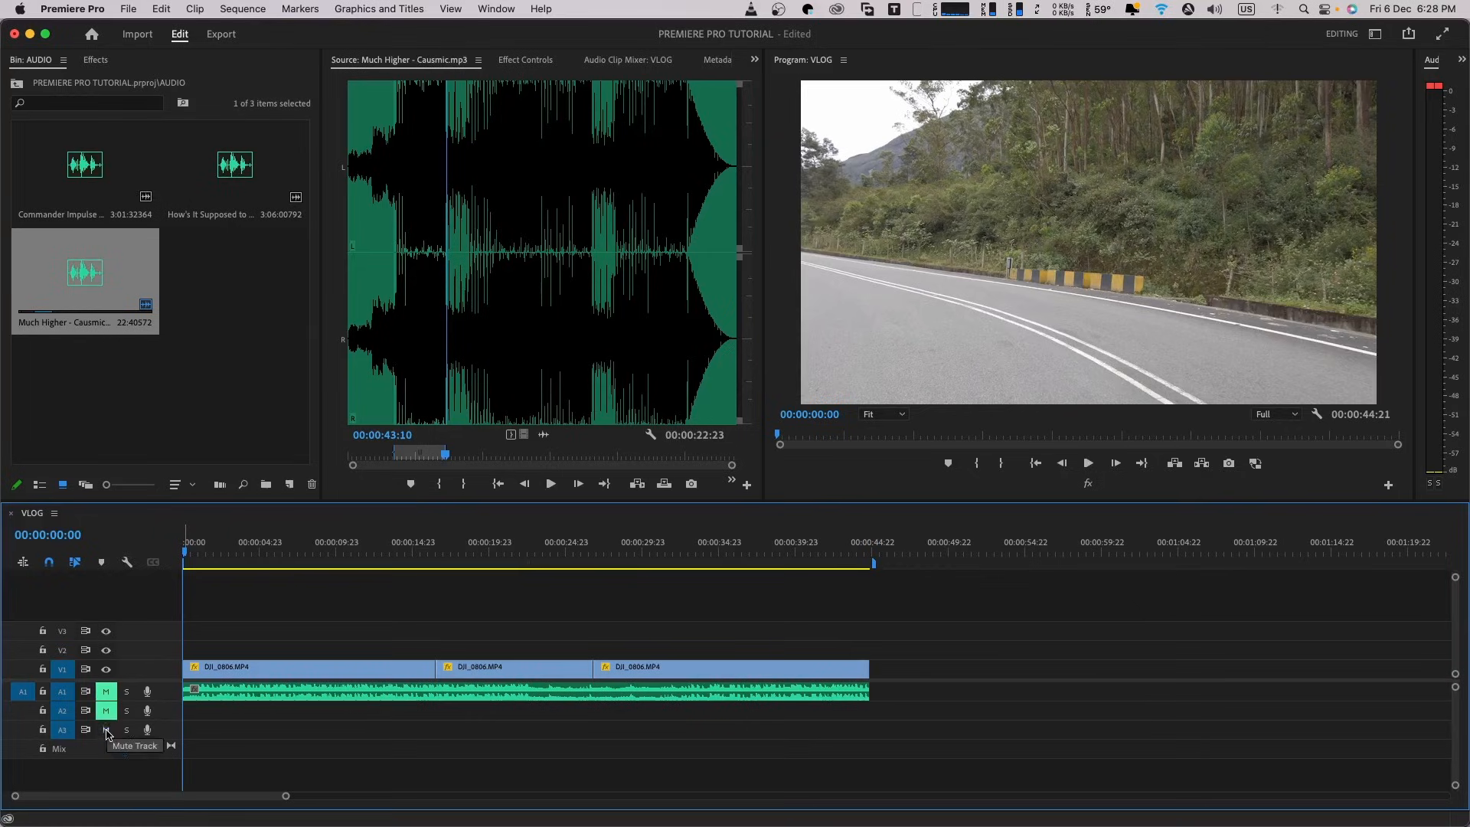
shift+click(106, 732)
click(105, 692)
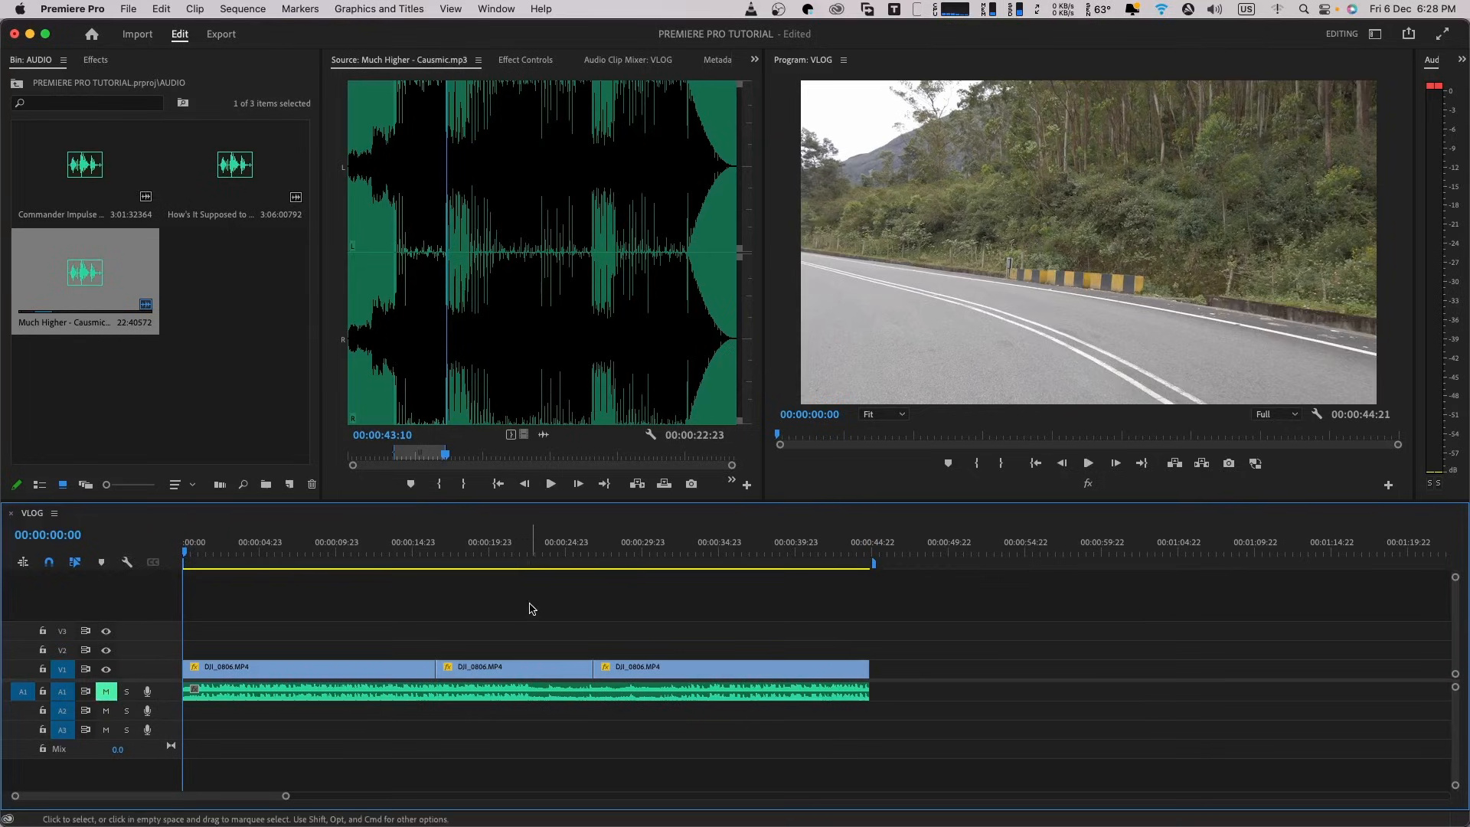
- Play the sequence from 00:00:15:06 across the cut between the first and second clips
click(407, 558)
mouse_move(408, 561)
mouse_down()
mouse_move(441, 578)
mouse_move(416, 572)
mouse_up()
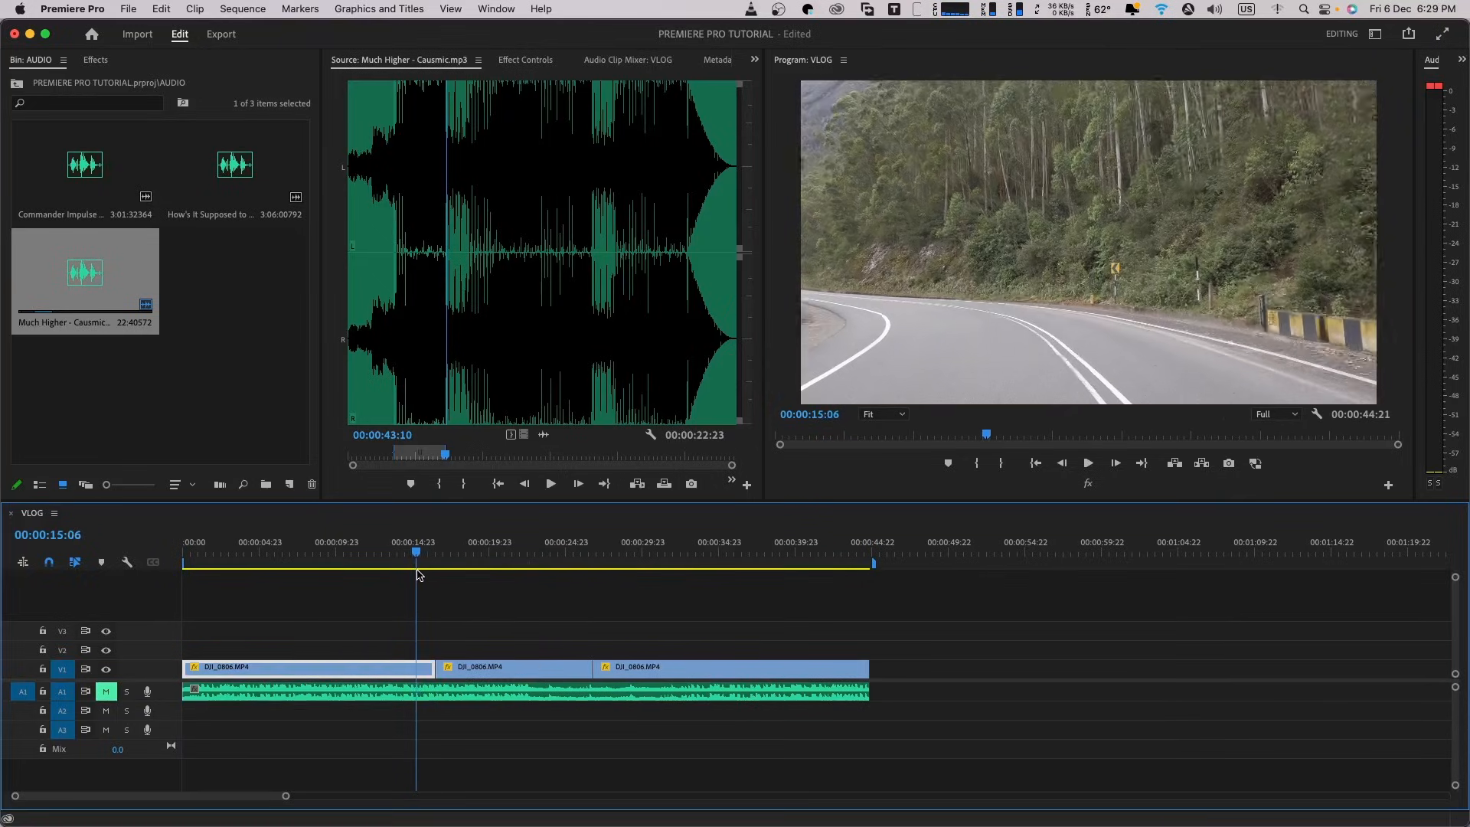
key(space)
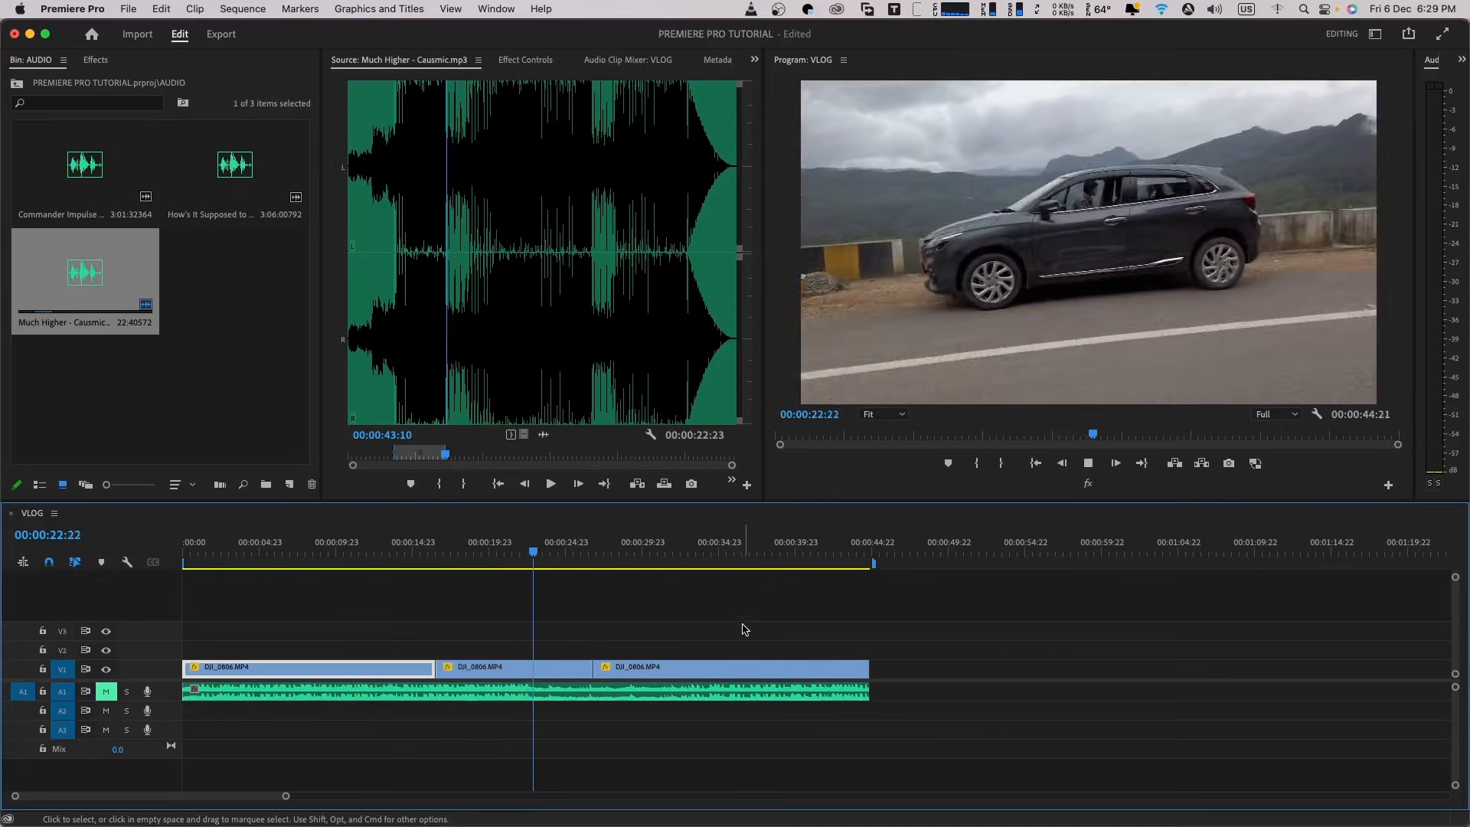
- Position the playhead at 00:00:16:13, at the cut between the first and second clips on V1
click(418, 554)
drag(419, 559, 431, 557)
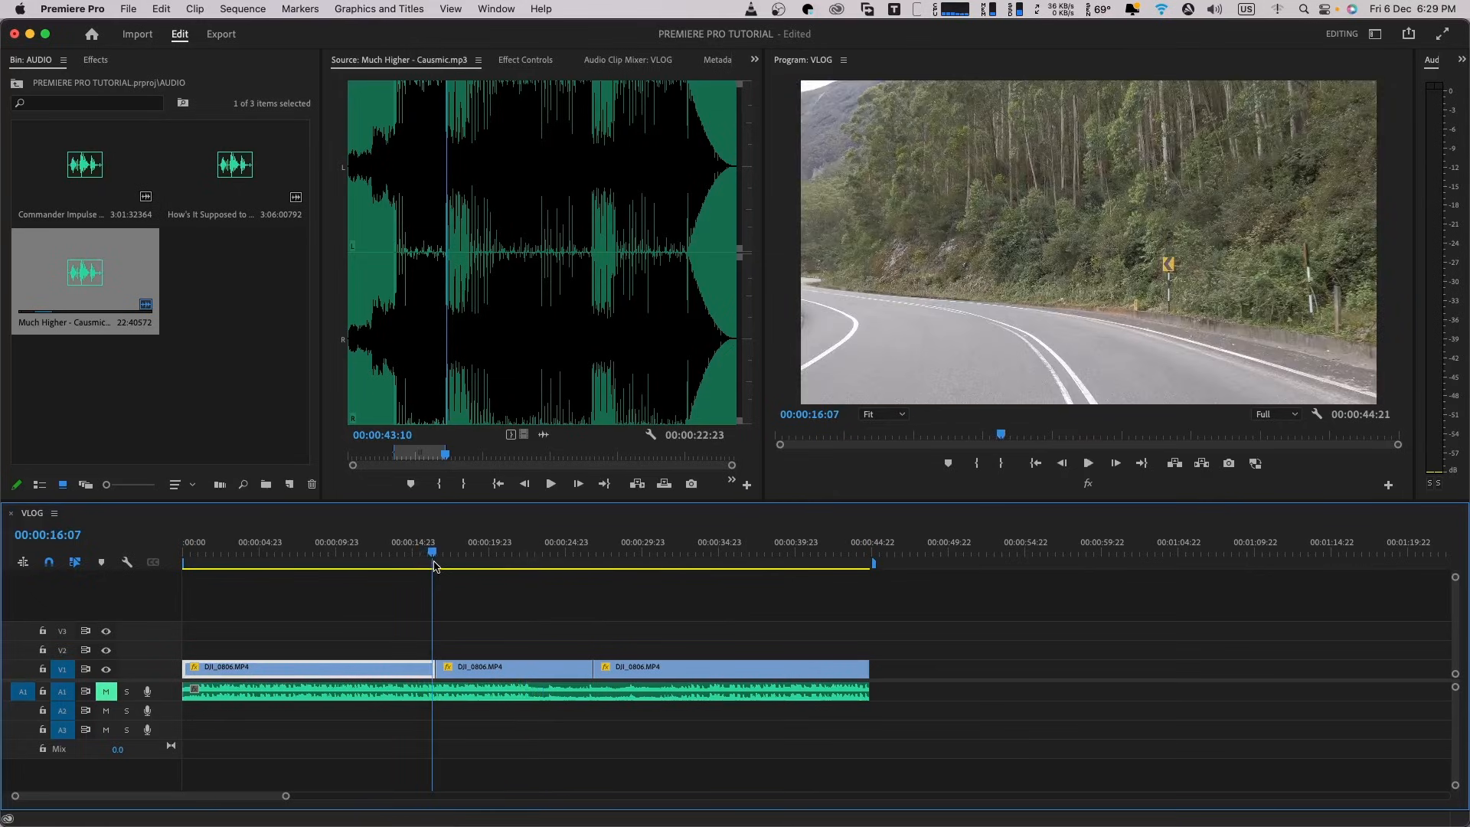
key(=)
key(=)
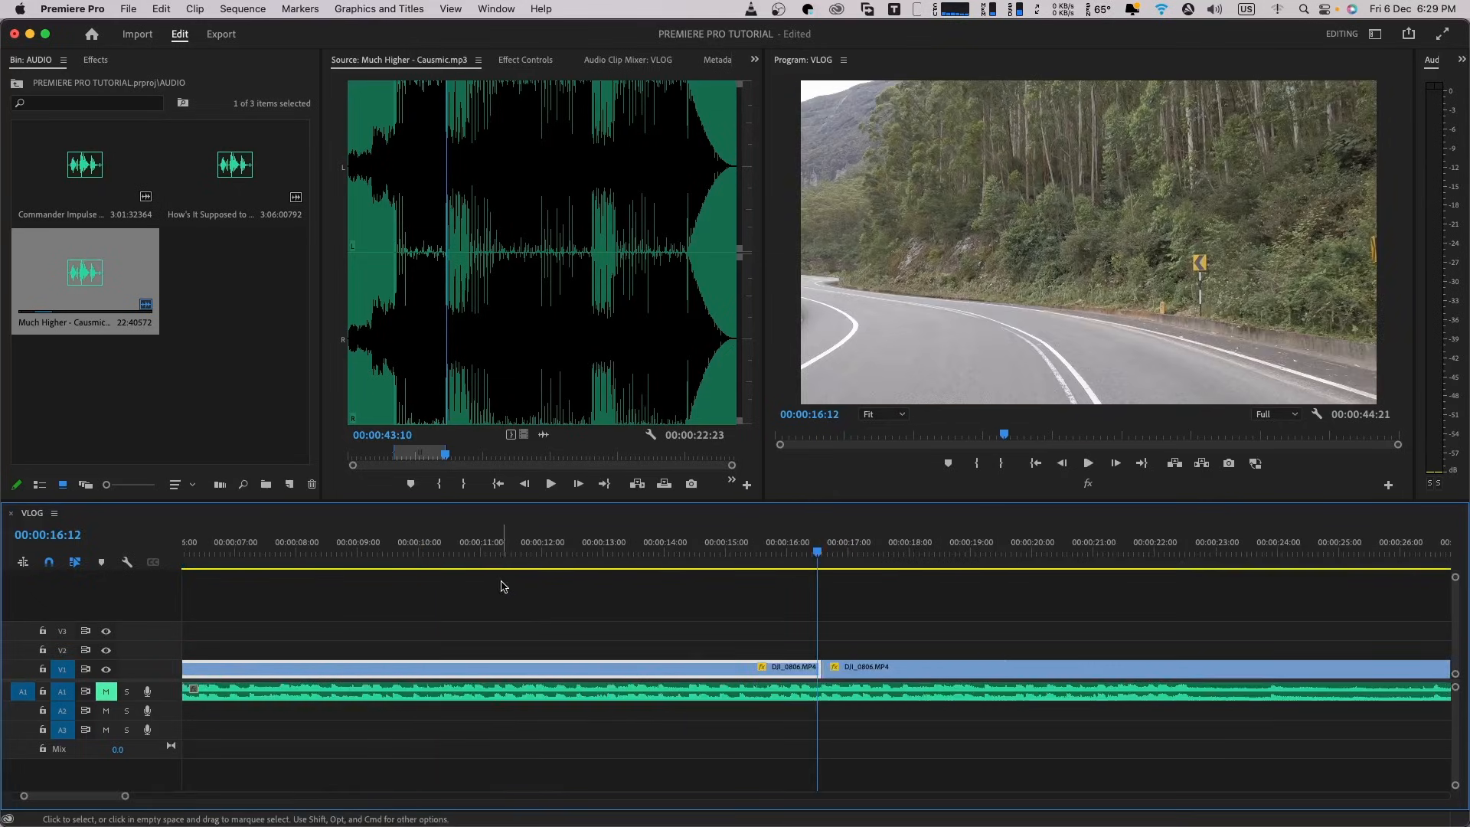
click(865, 599)
click(822, 566)
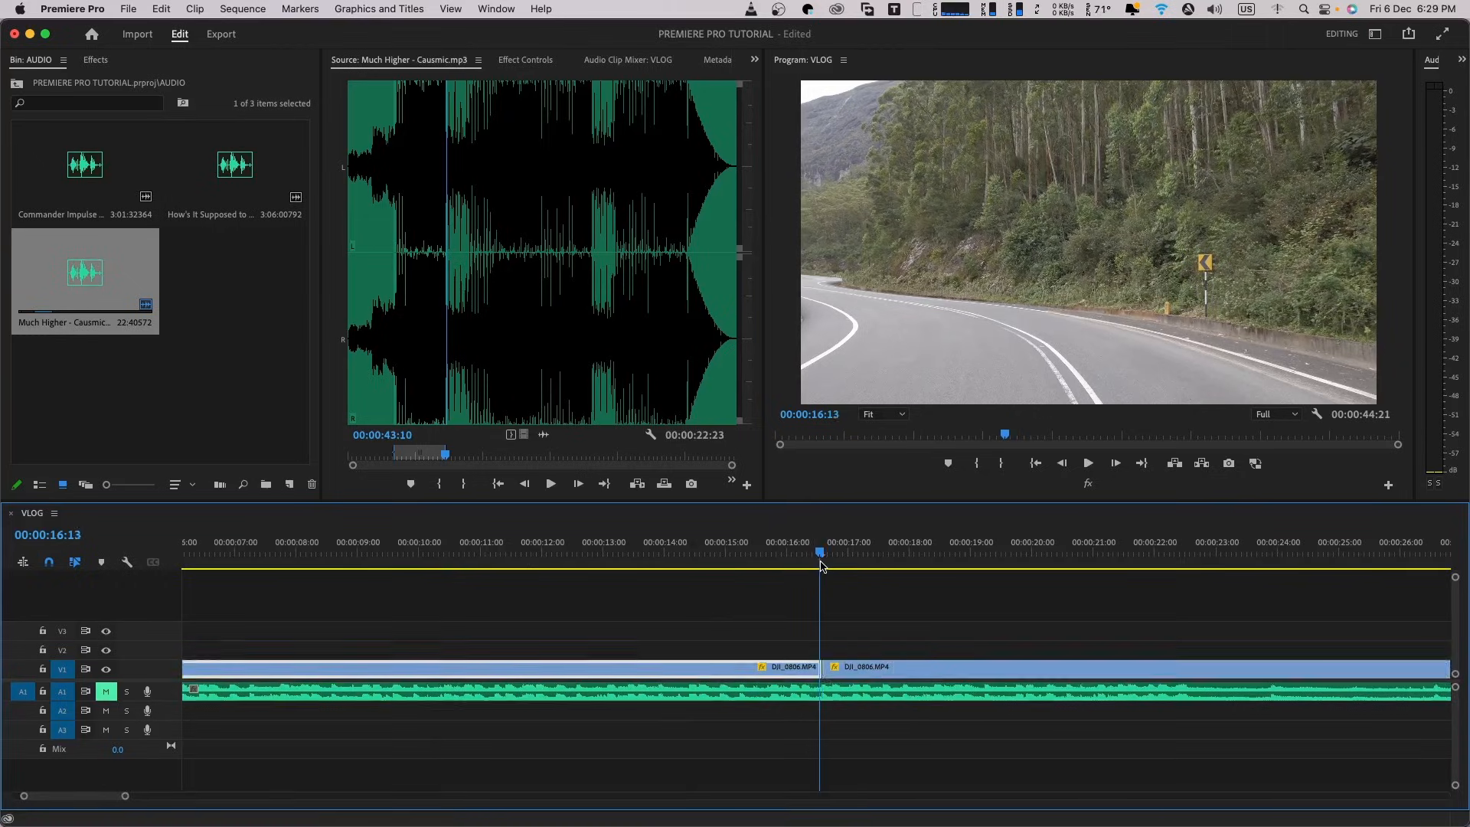
key(Left)
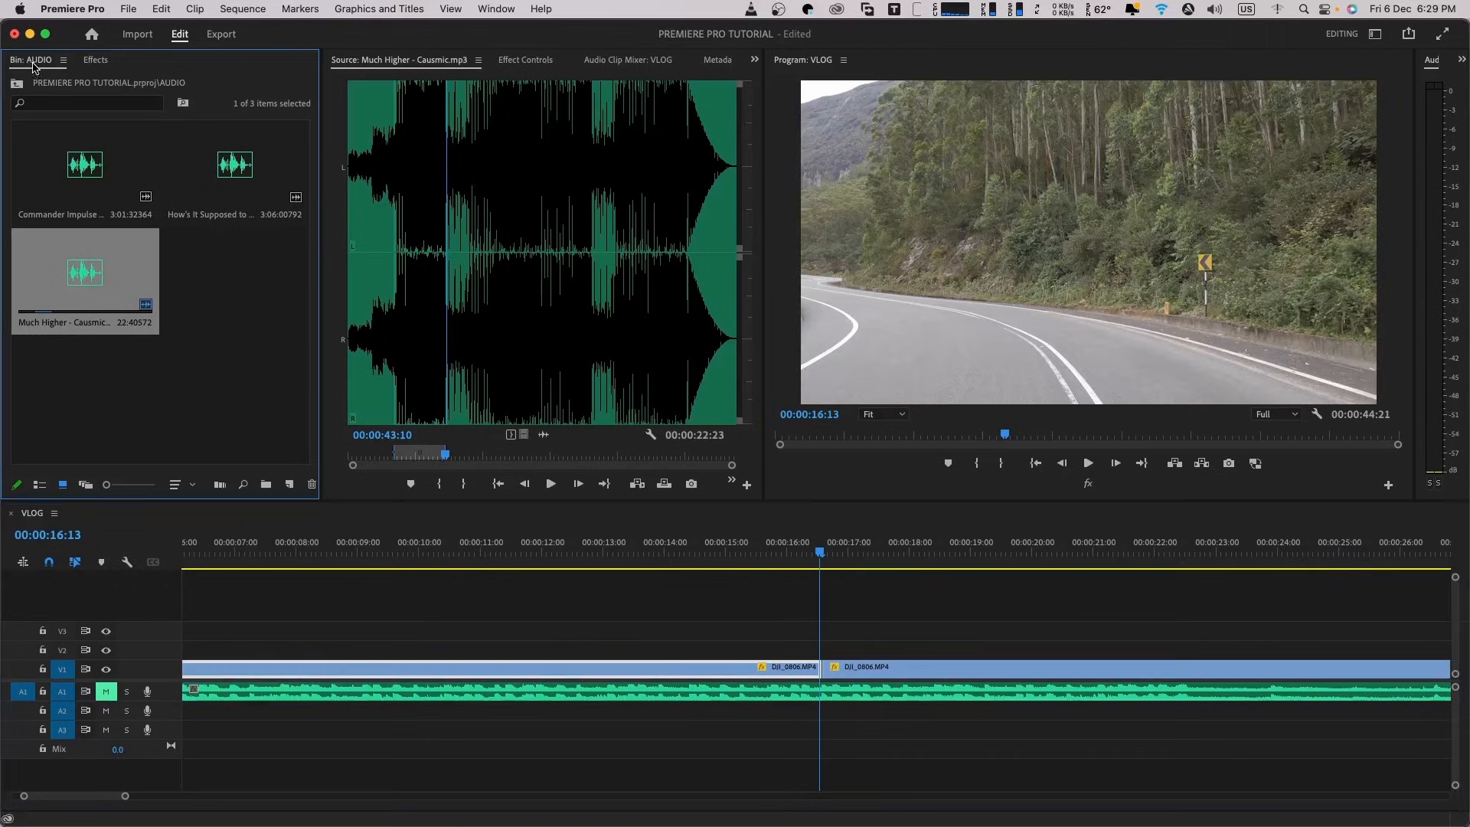
- Show the effects library, check the end of the first clip around 00:00:16:05, and return the playhead to 00:00:16:13
click(93, 61)
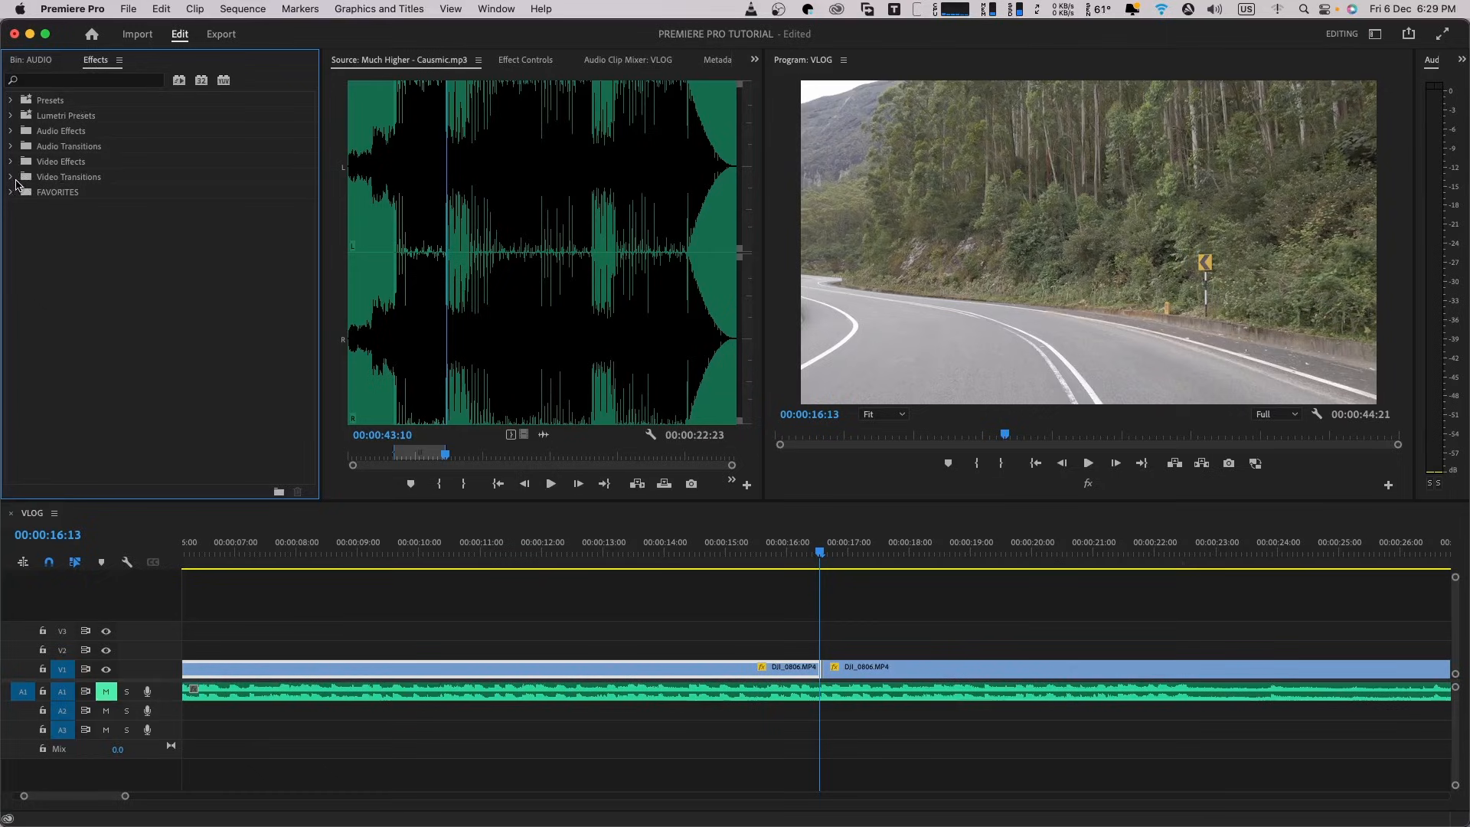
click(776, 631)
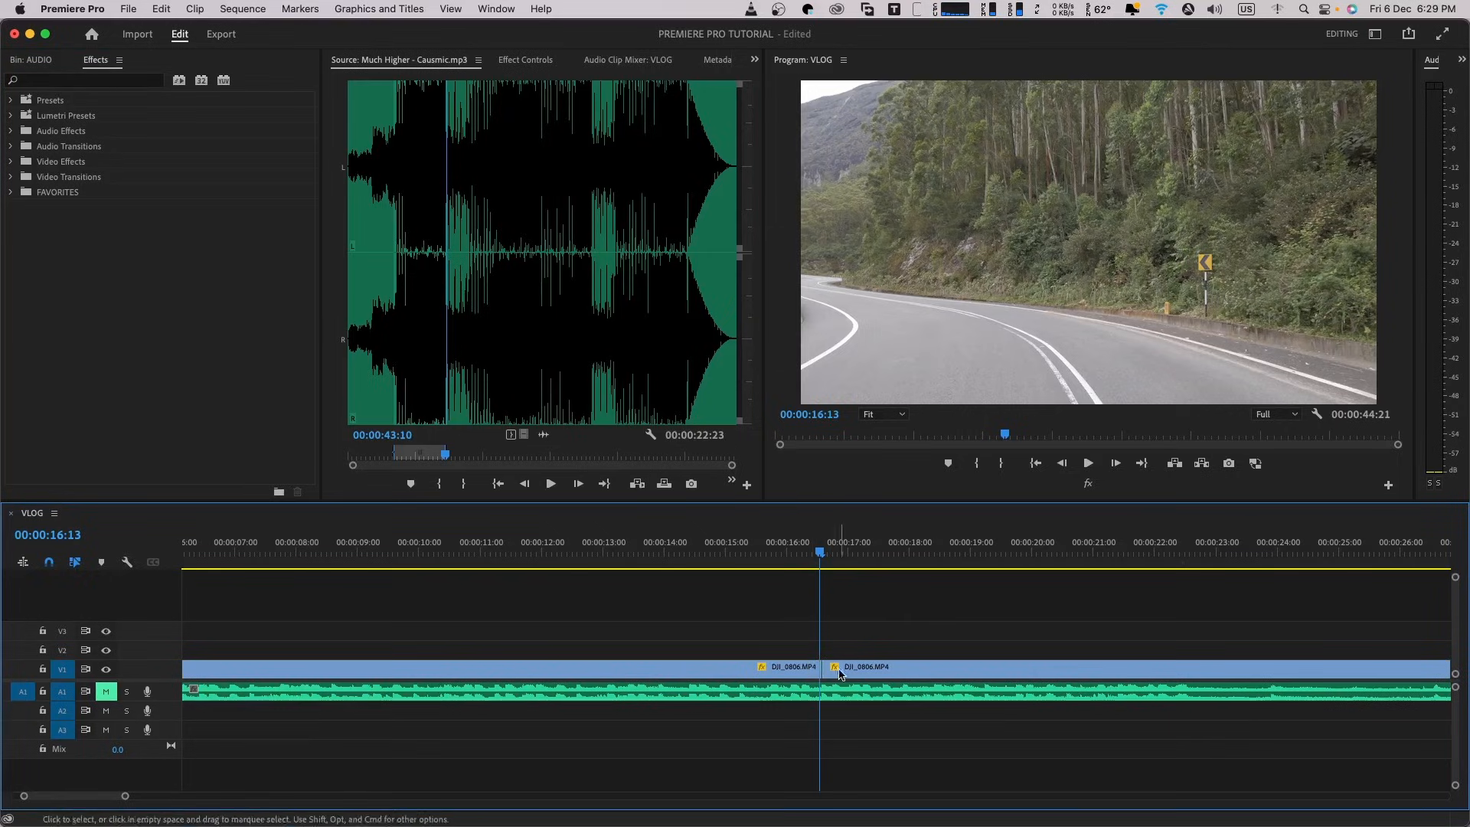
drag(766, 557, 800, 568)
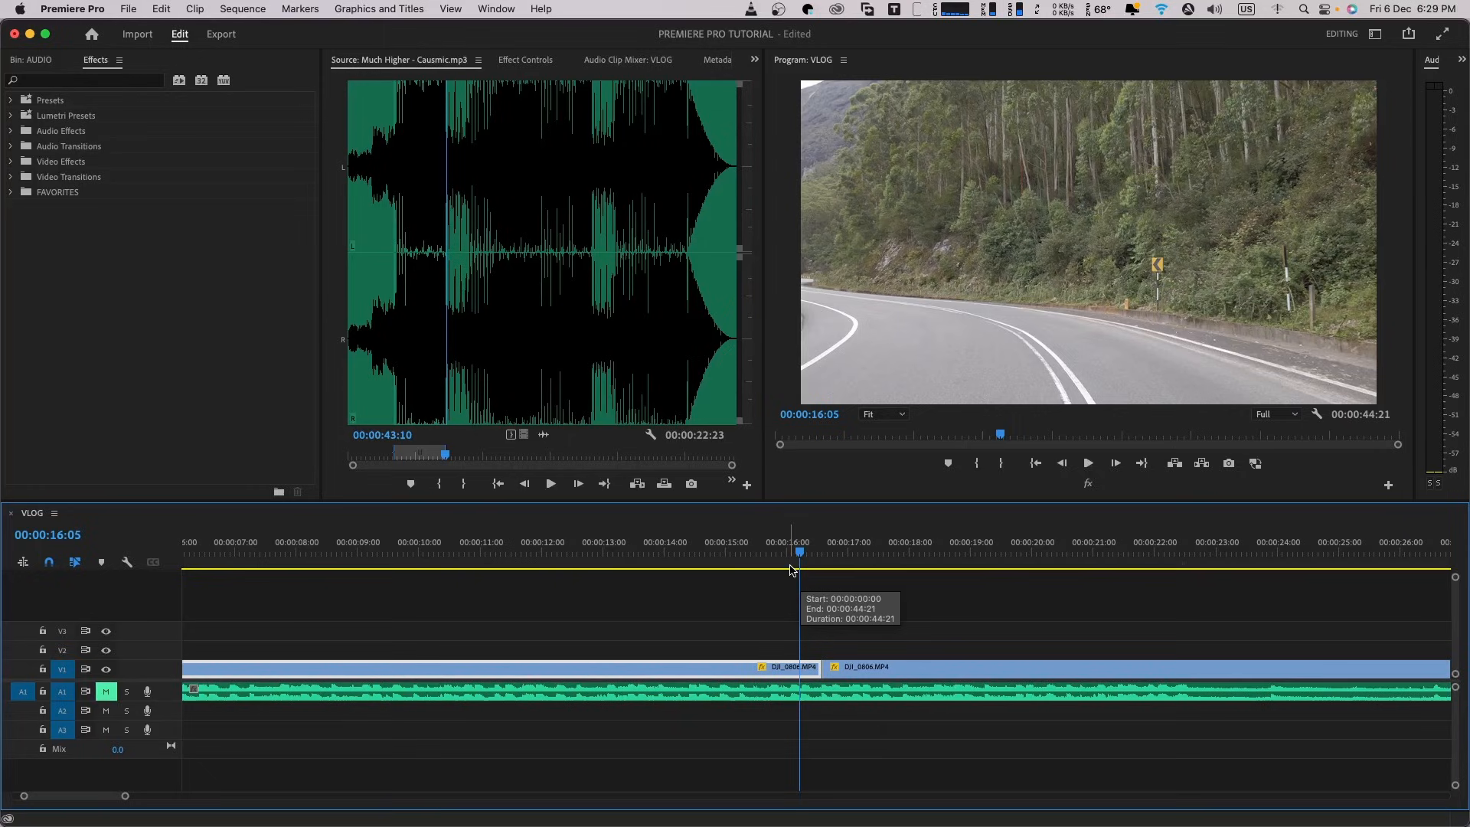
click(820, 559)
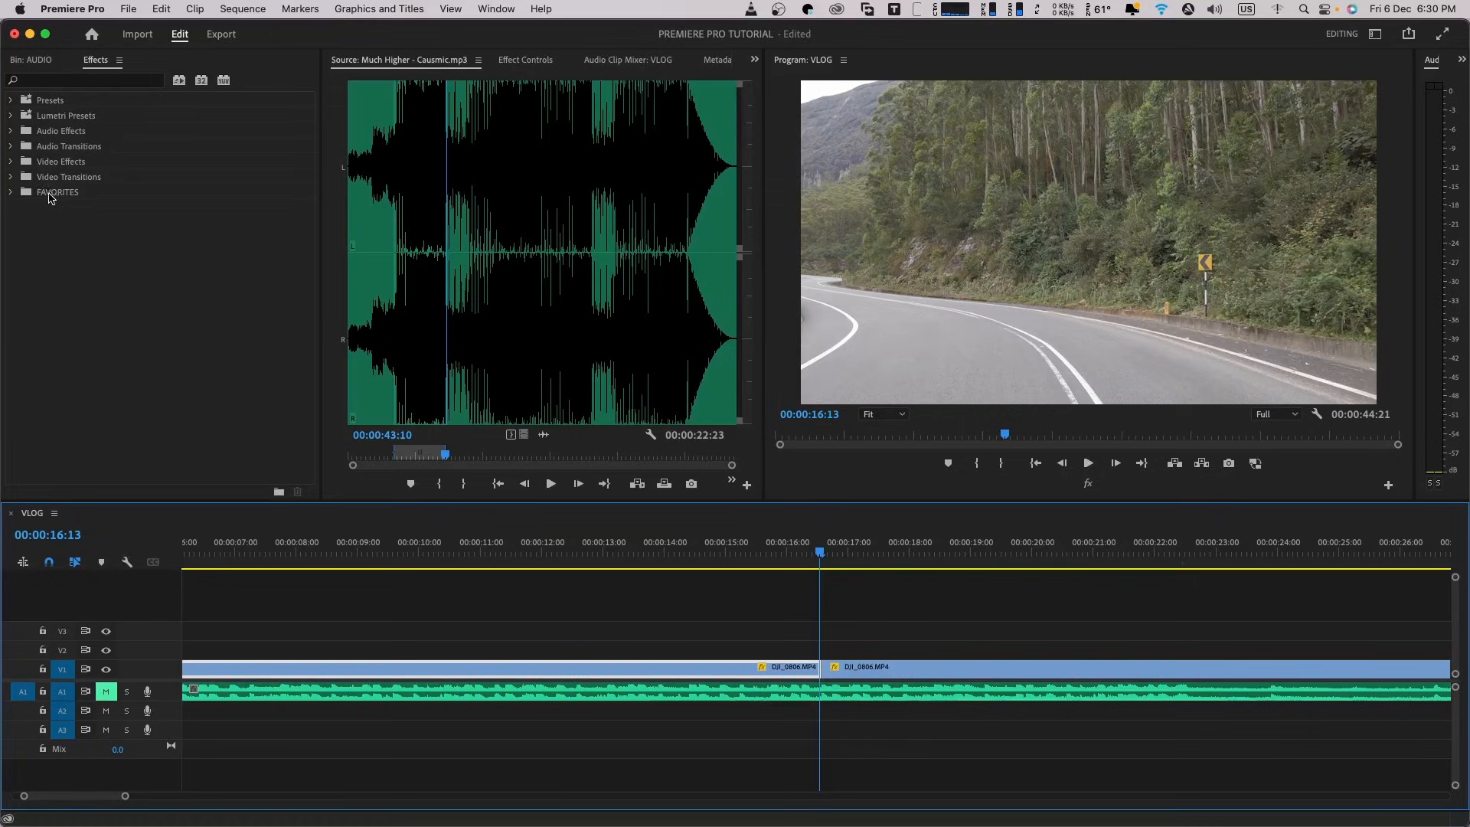
- Apply the Cross Dissolve video transition to the cut between the first and second clips on V1
click(12, 177)
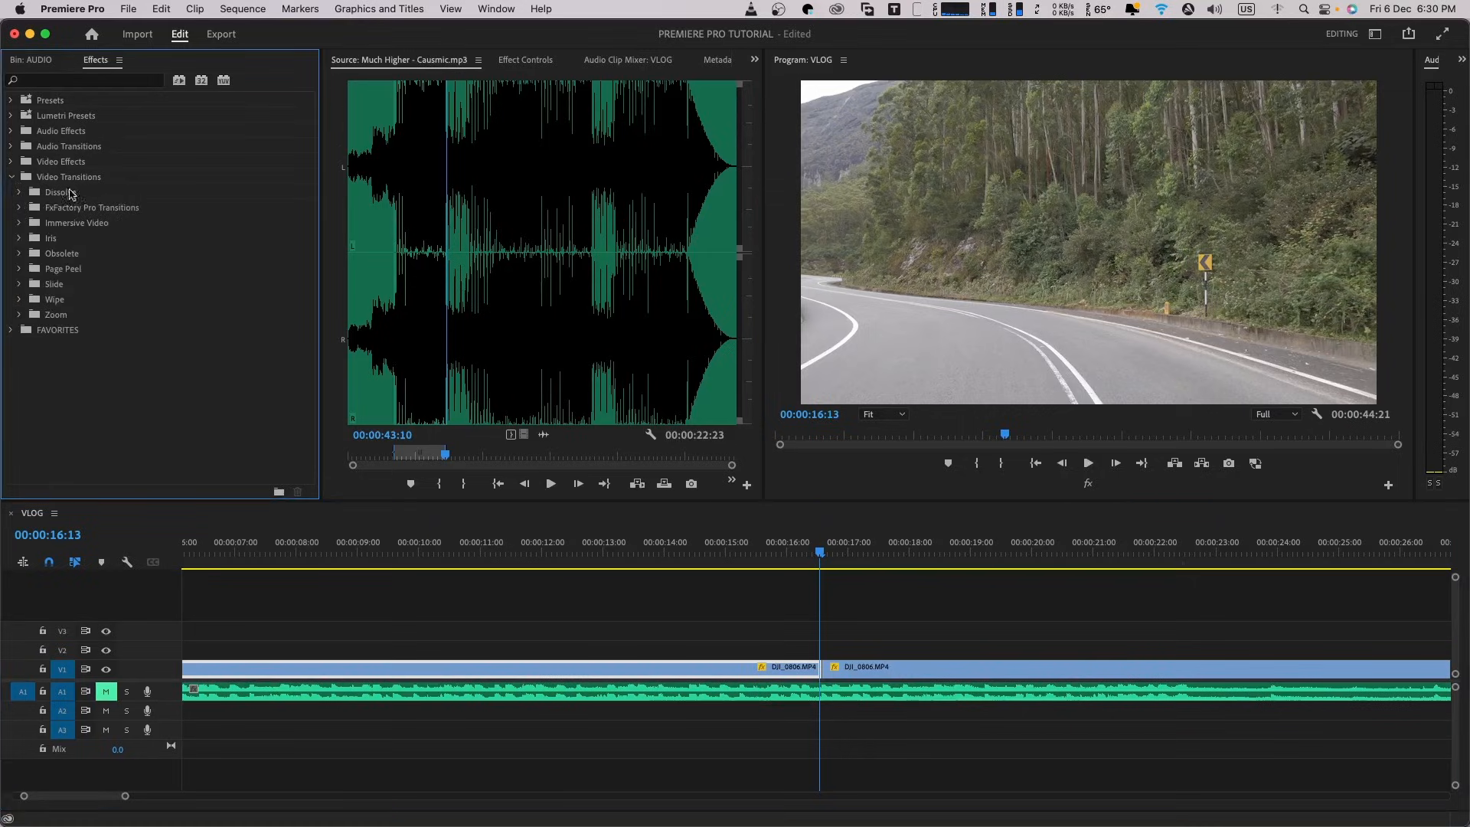
click(19, 194)
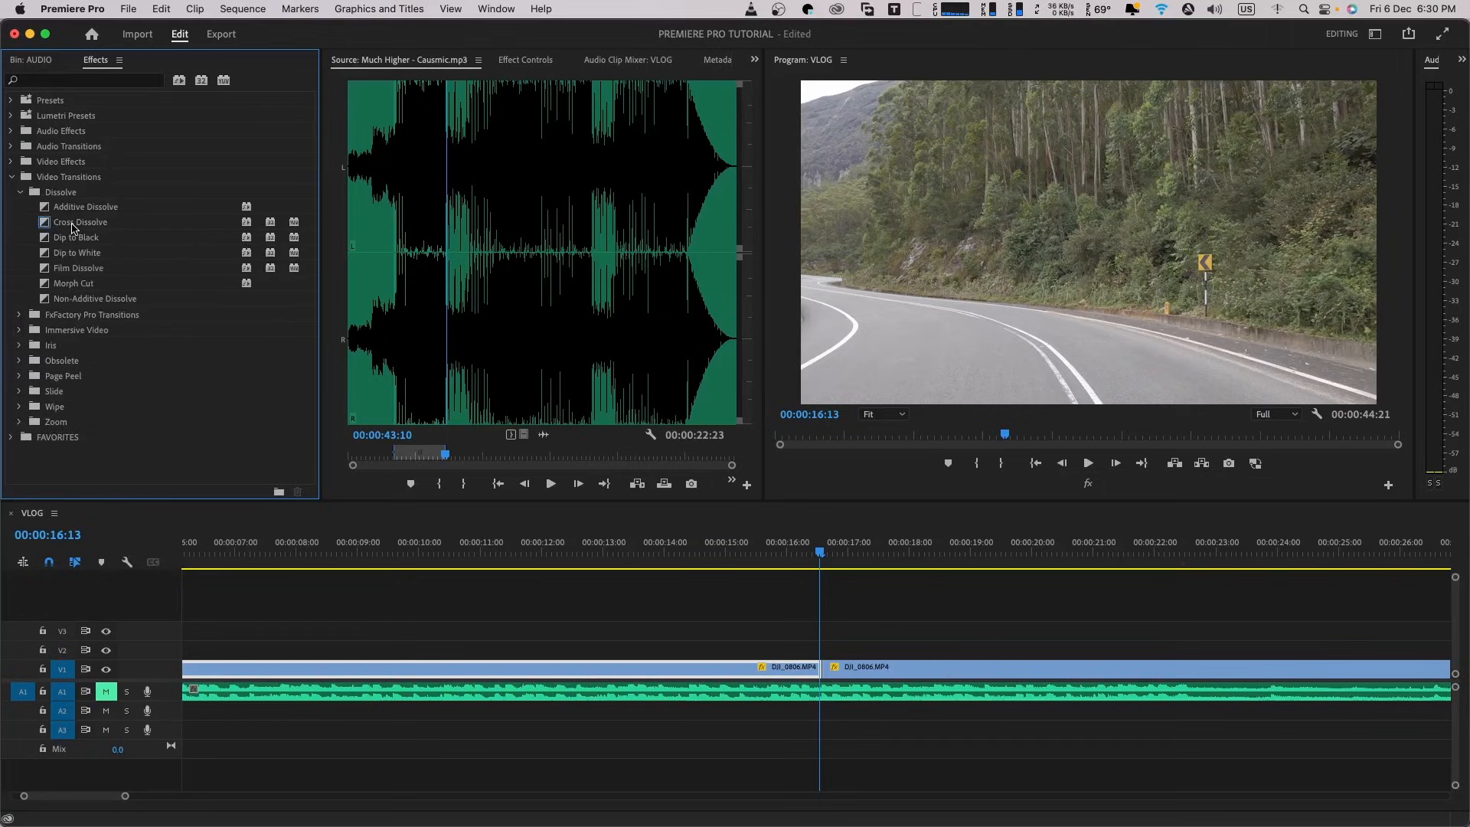
drag(73, 227, 825, 662)
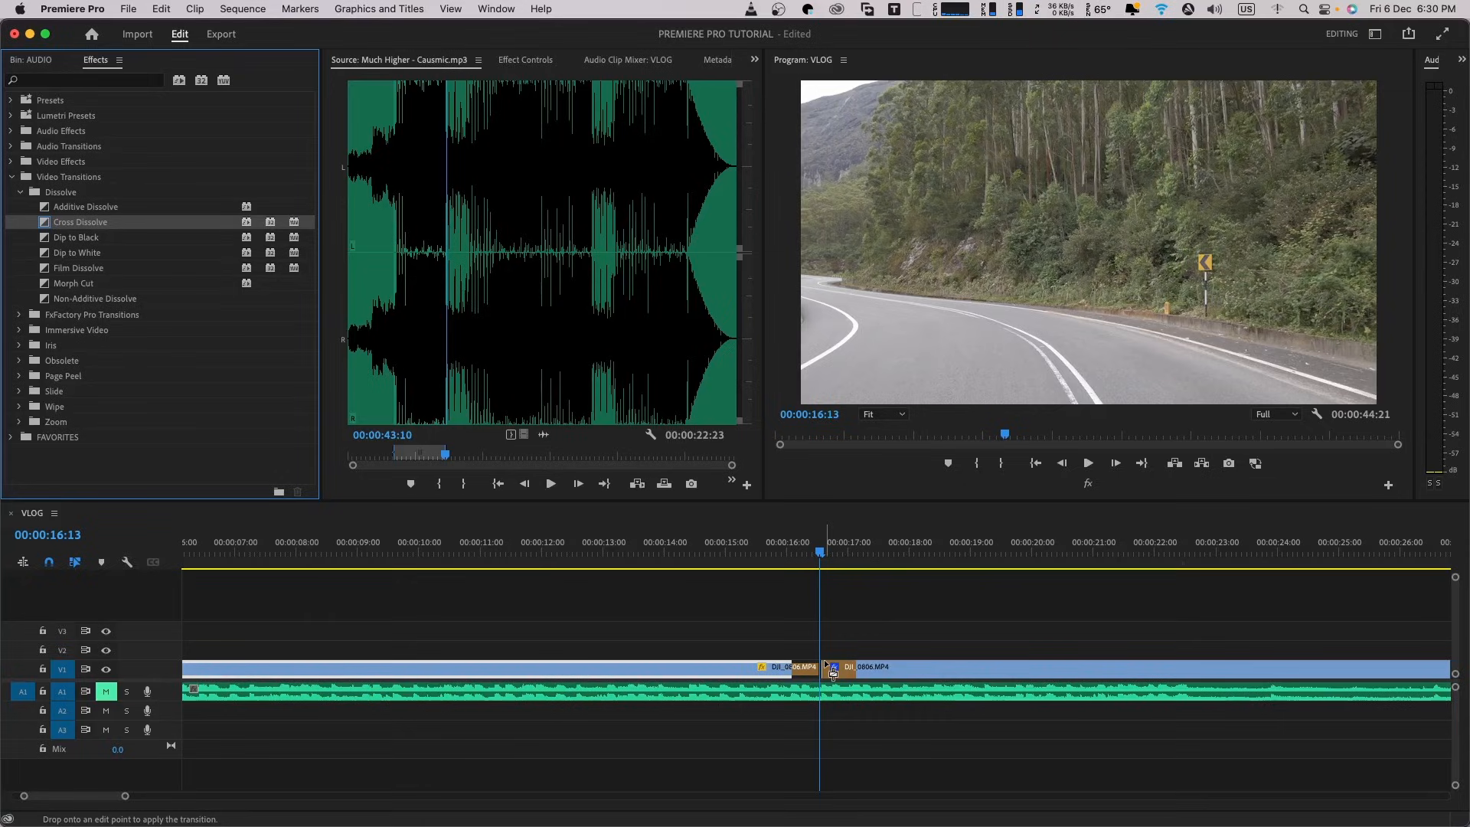
drag(824, 661, 825, 660)
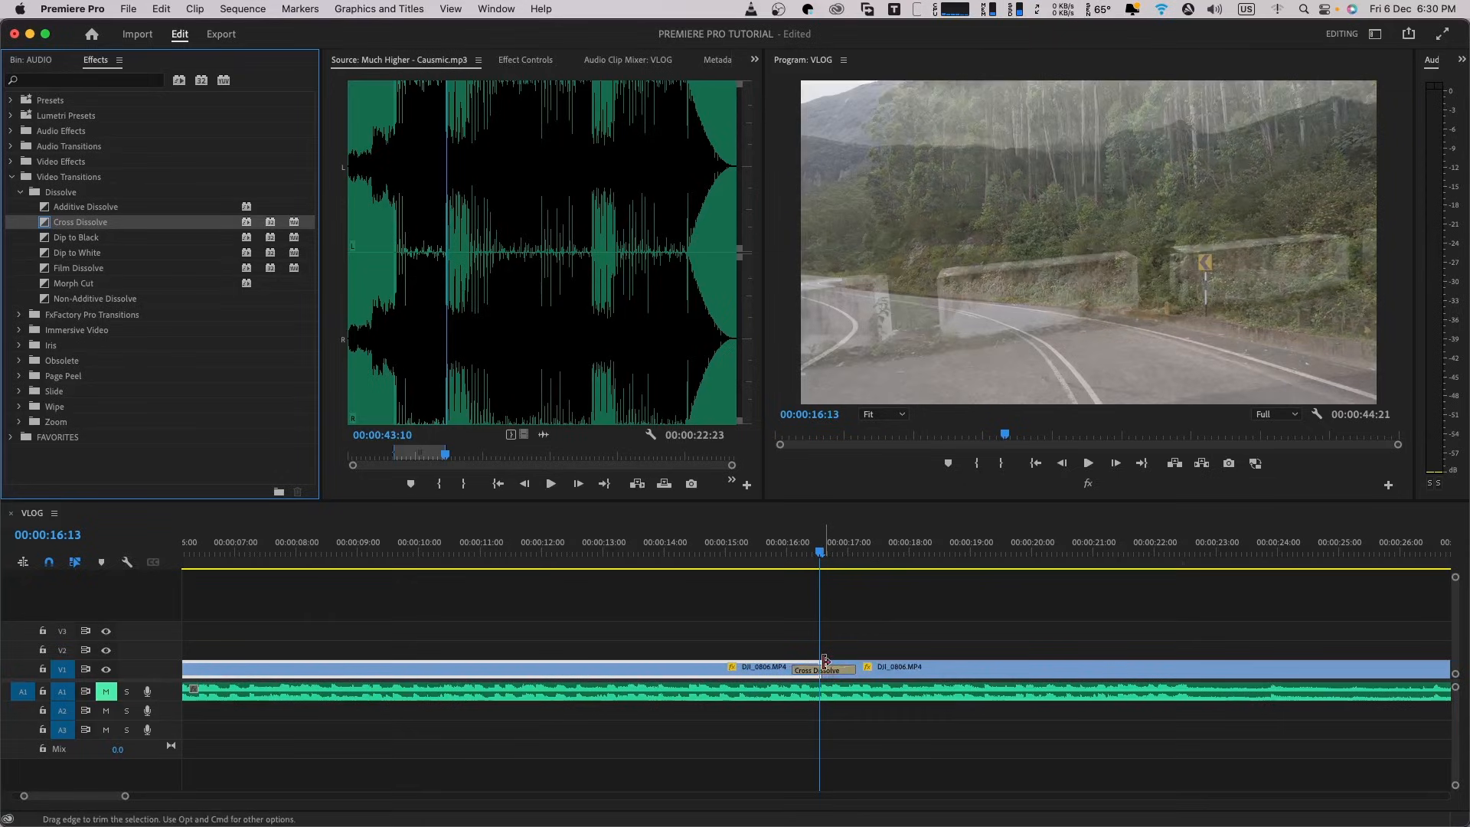
- Scrub the sequence from 00:00:14:01 to 00:00:18:02 across the transition between the first and second clips
click(825, 660)
key(Delete)
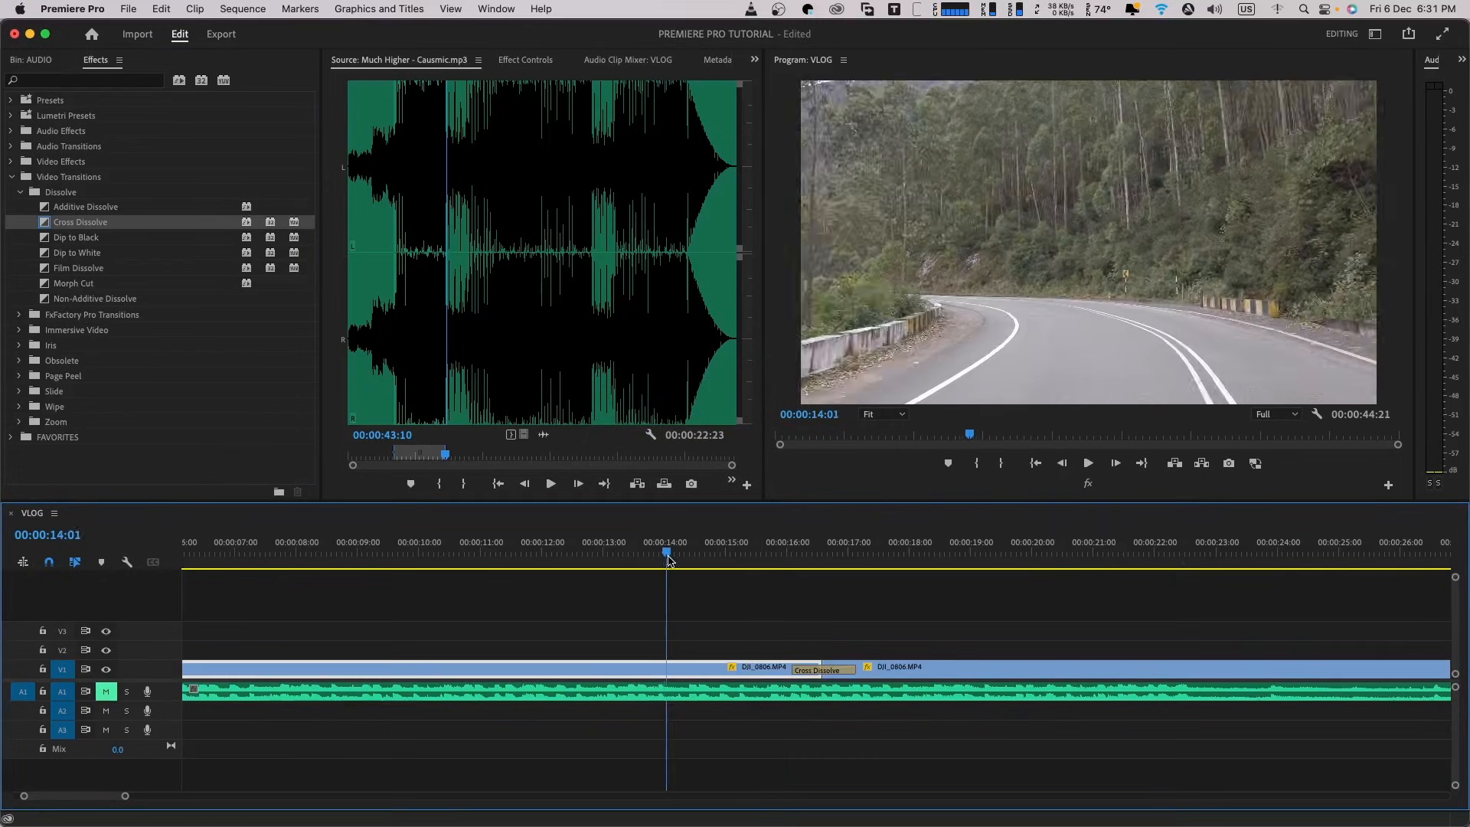
drag(668, 568, 916, 613)
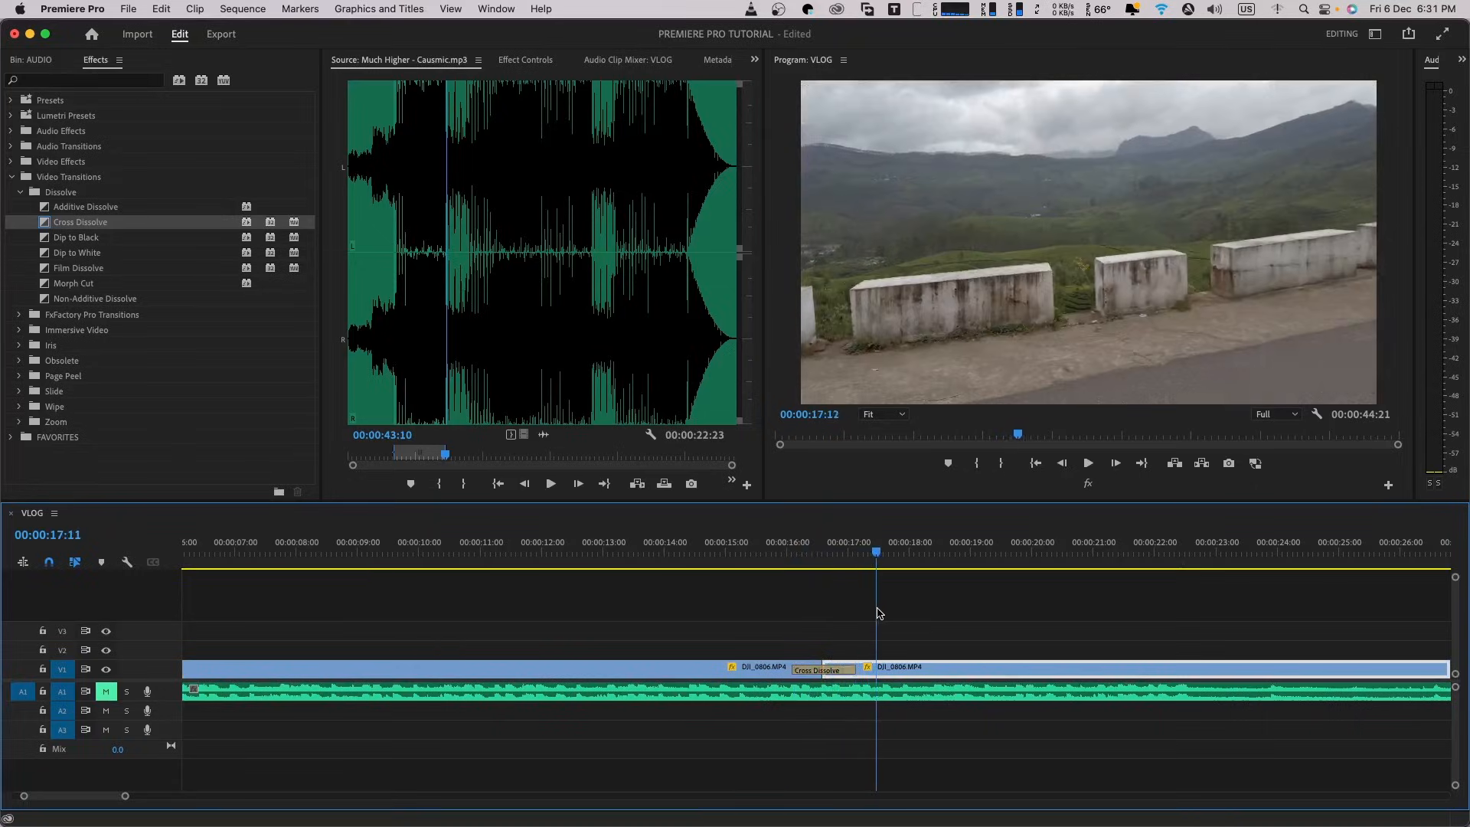
- Apply Cross Dissolve to the cut between the second and third clips on V1, and return the playhead to 00:00:00:00
key(minus)
key(minus)
click(571, 586)
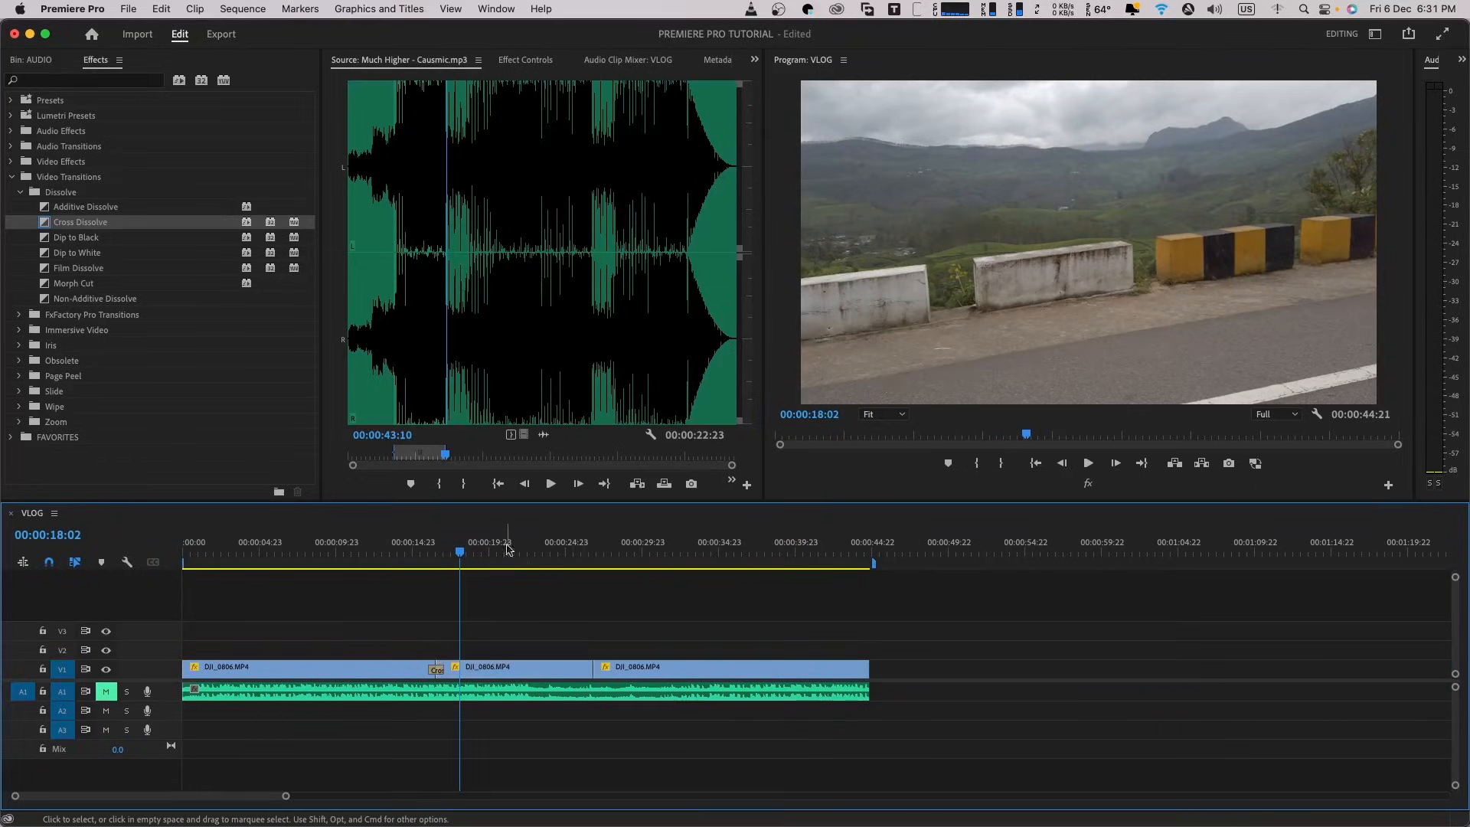
drag(78, 222, 593, 670)
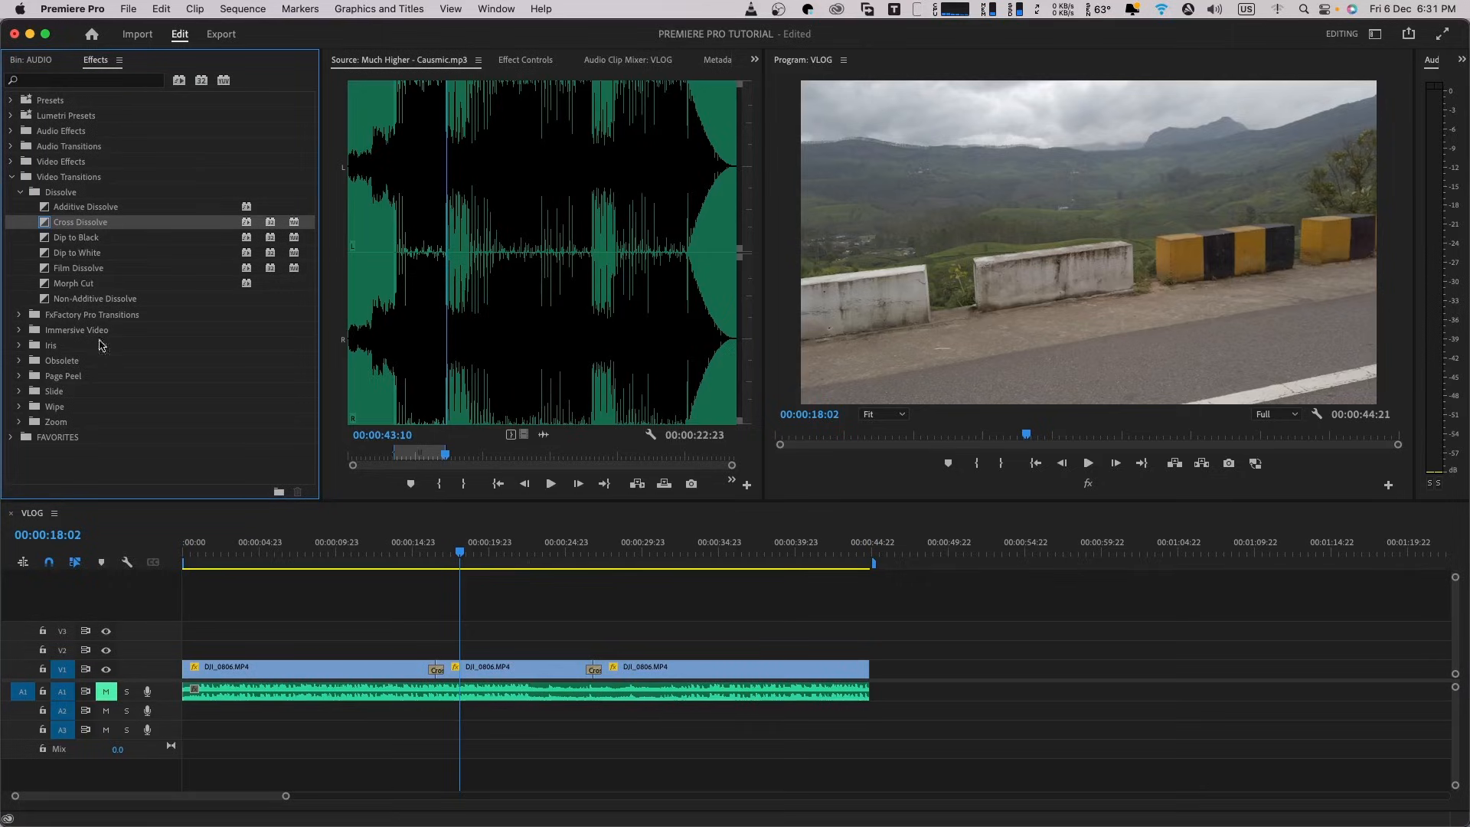
drag(633, 565, 3, 545)
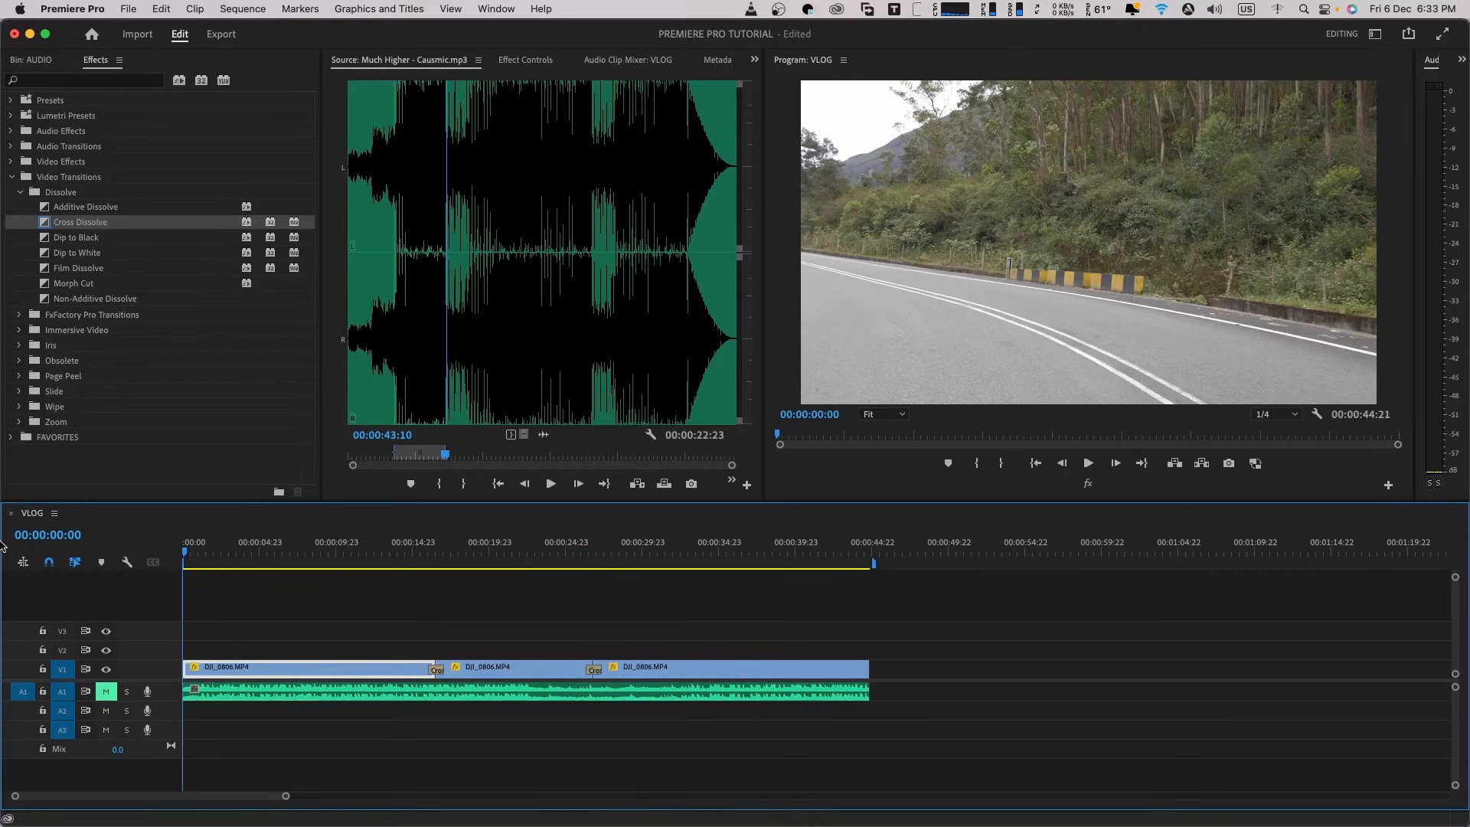